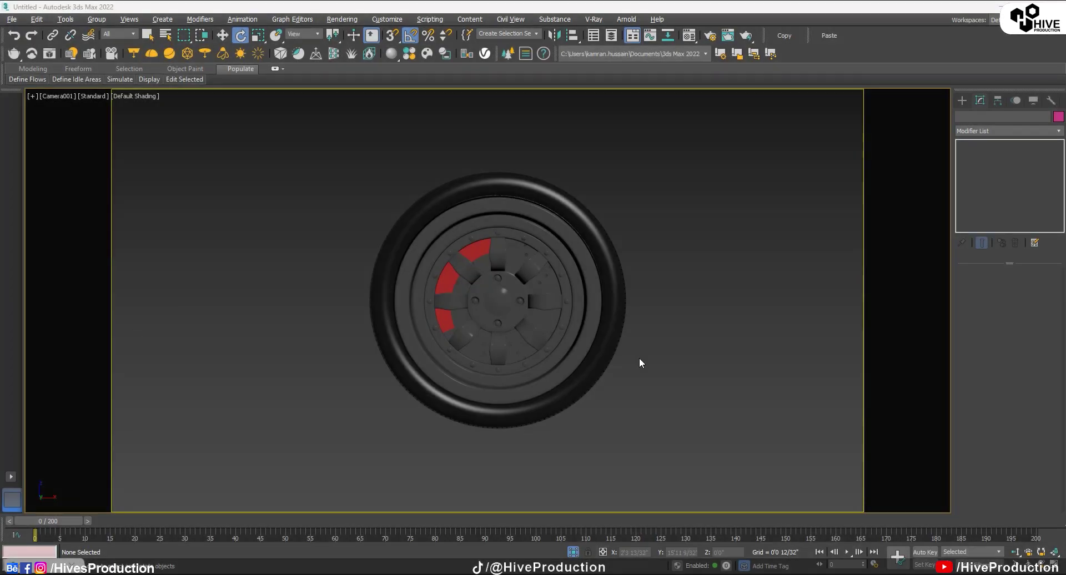
- Examine the wheel and its target camera in a perspective view, and return to the Camera001 view
{"action": "left_click", "coordinate": [615, 329]}
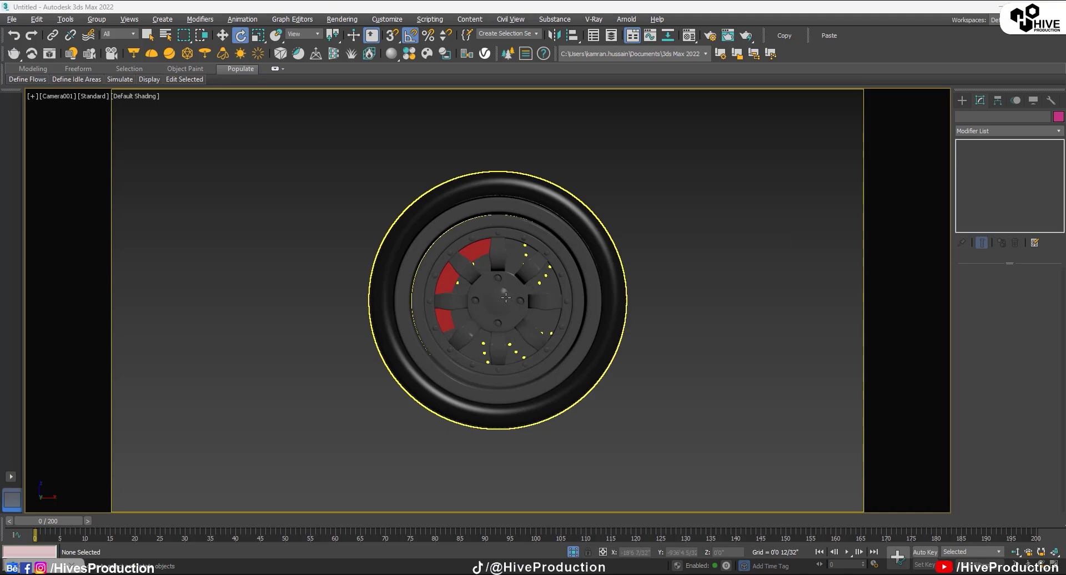
{"action": "left_click", "coordinate": [505, 298]}
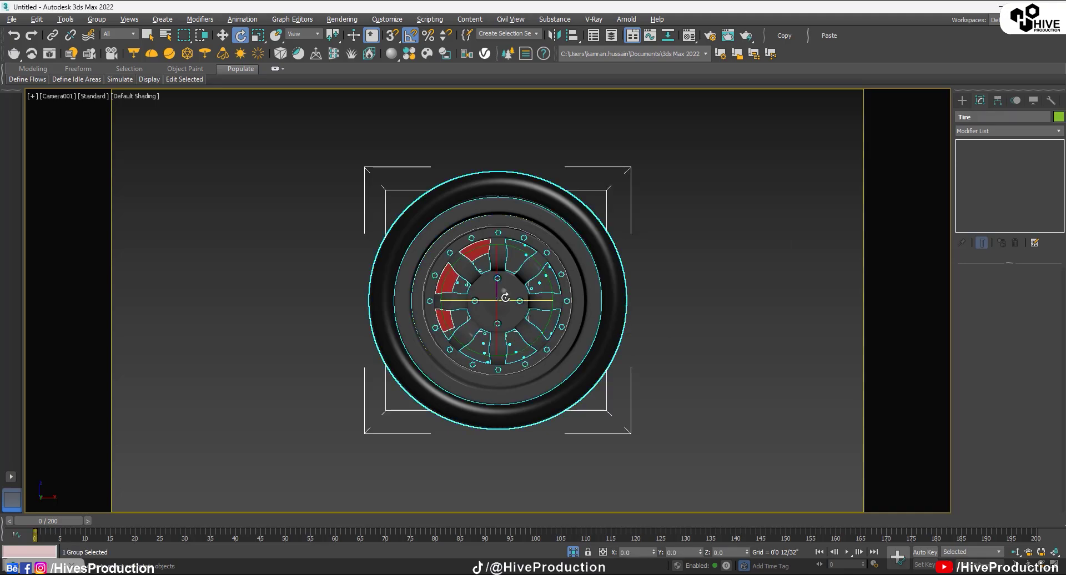
{"action": "key", "text": "p"}
{"action": "middle_click_drag", "start_coordinate": [623, 272], "coordinate": [590, 298], "text": "alt"}
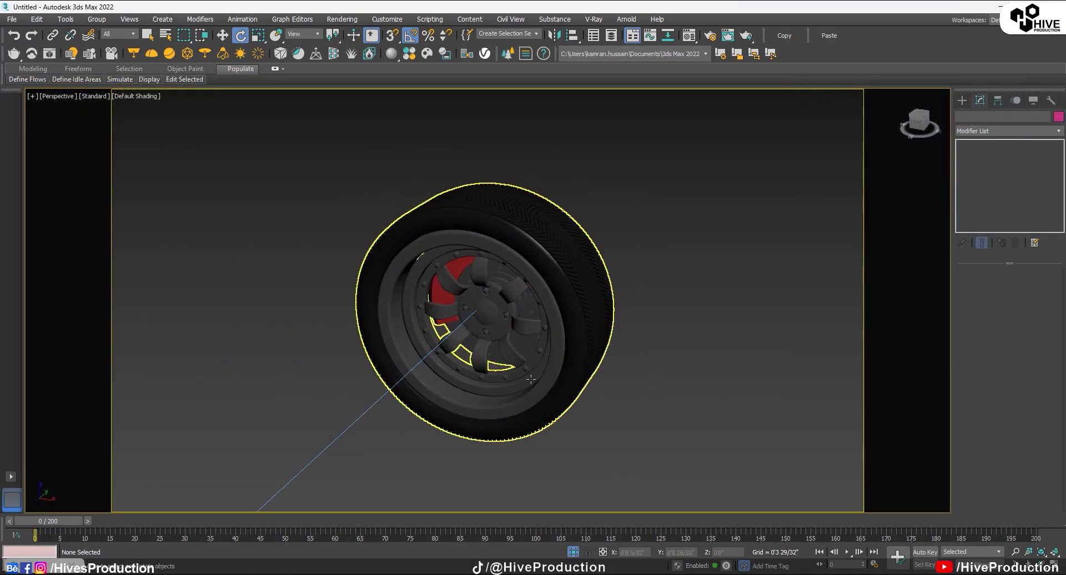
{"action": "middle_click_drag", "start_coordinate": [558, 285], "coordinate": [580, 275], "text": "alt"}
{"action": "left_click", "coordinate": [534, 329]}
{"action": "middle_click_drag", "start_coordinate": [650, 344], "coordinate": [431, 276]}
{"action": "scroll", "coordinate": [431, 276], "scroll_direction": "down", "scroll_amount": 5}
{"action": "left_click", "coordinate": [495, 283]}
{"action": "left_click", "coordinate": [511, 287]}
{"action": "left_click", "coordinate": [58, 96]}
{"action": "mouse_move", "coordinate": [61, 104]}
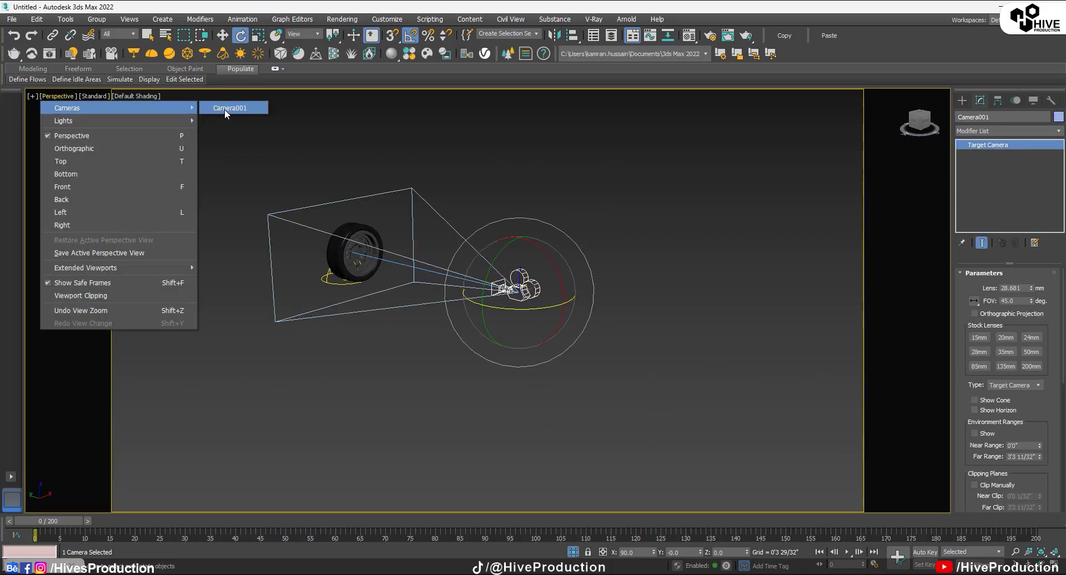
{"action": "left_click", "coordinate": [225, 108]}
- Select the tire group and, with Auto Key on, rotate it a full turn about its vertical axis at frame 60
{"action": "left_click", "coordinate": [501, 410]}
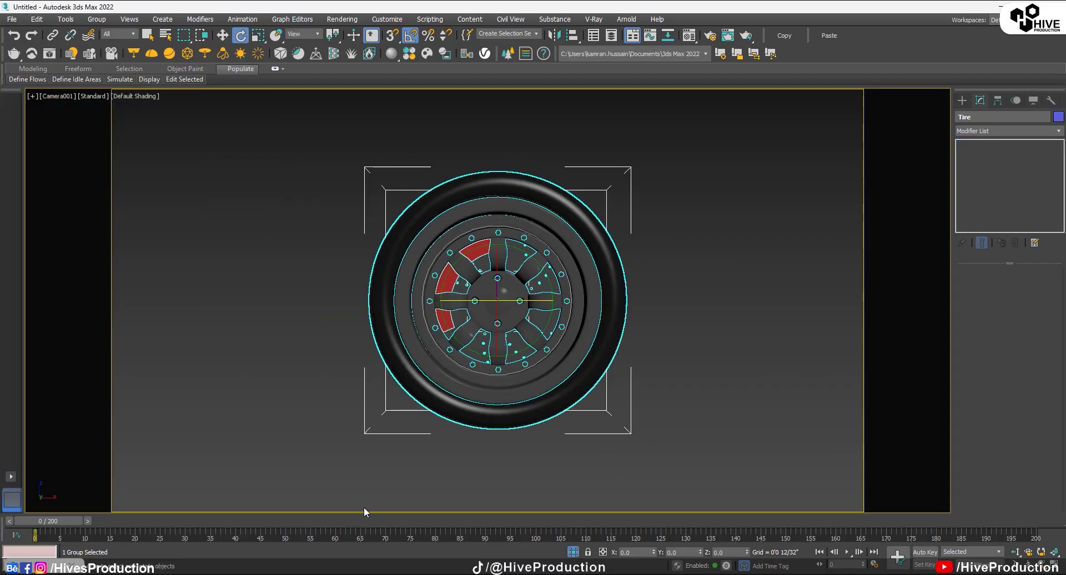
{"action": "left_click_drag", "start_coordinate": [48, 522], "coordinate": [34, 539]}
{"action": "left_click", "coordinate": [925, 553]}
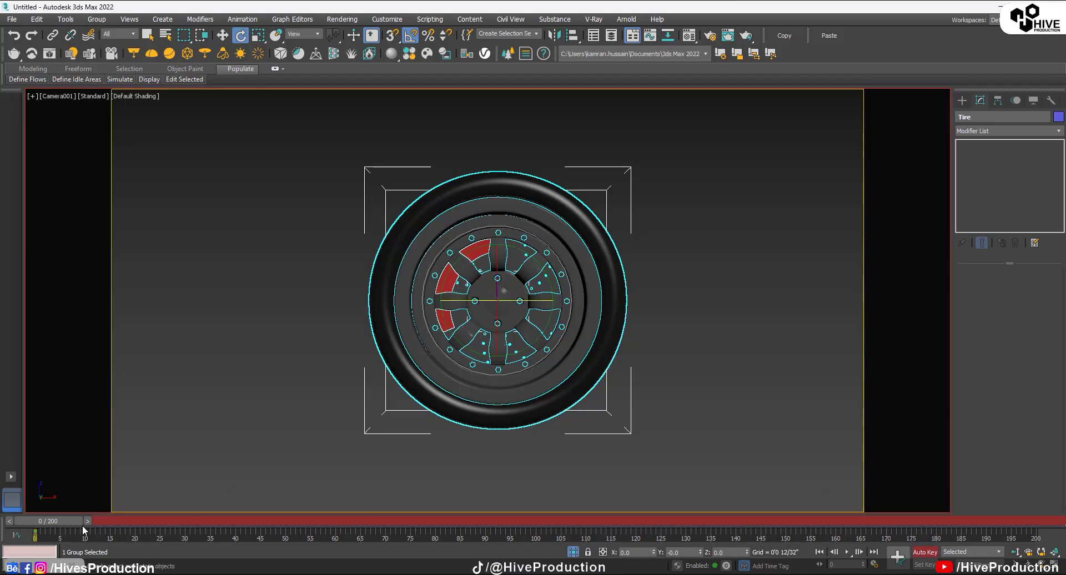
{"action": "left_click_drag", "start_coordinate": [47, 521], "coordinate": [60, 524]}
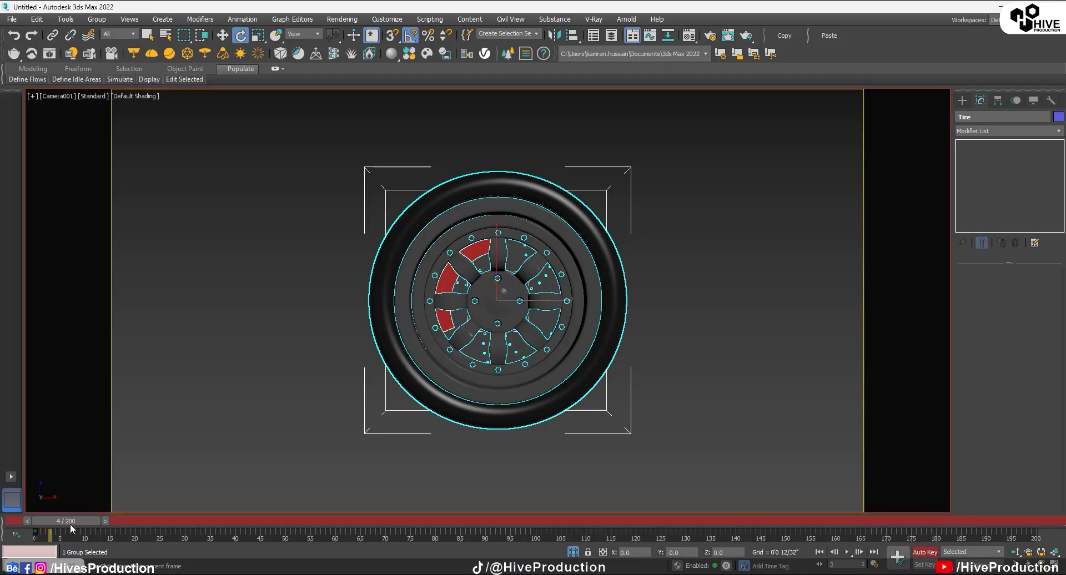
{"action": "left_click_drag", "start_coordinate": [346, 521], "coordinate": [377, 521]}
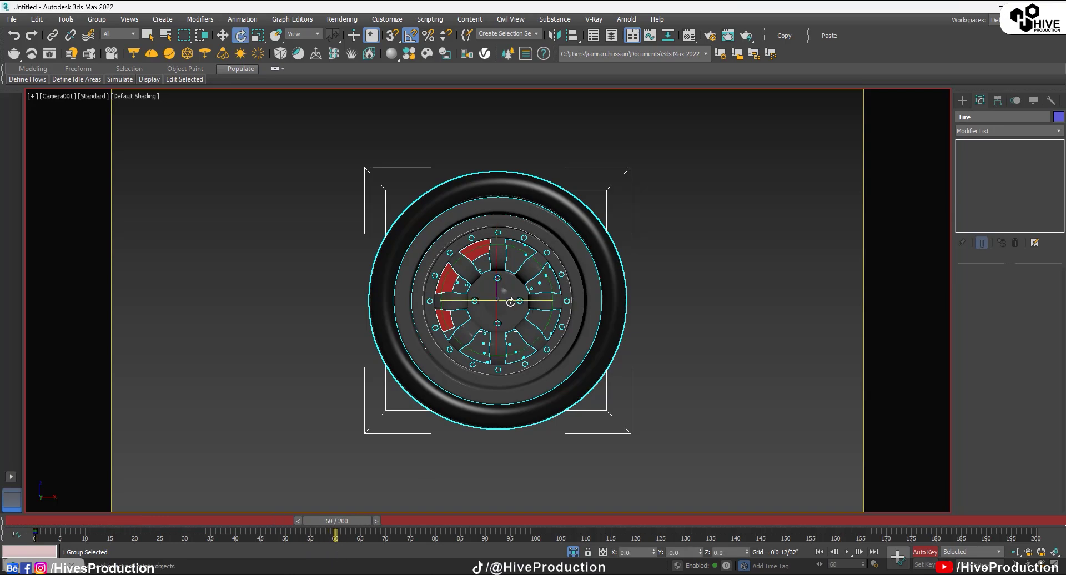
{"action": "left_click_drag", "start_coordinate": [517, 301], "coordinate": [317, 304]}
- Keyframe the tire group at frame 200 with a Z rotation of -55 degrees
{"action": "left_click_drag", "start_coordinate": [335, 524], "coordinate": [1037, 533]}
{"action": "left_click_drag", "start_coordinate": [527, 301], "coordinate": [485, 304]}
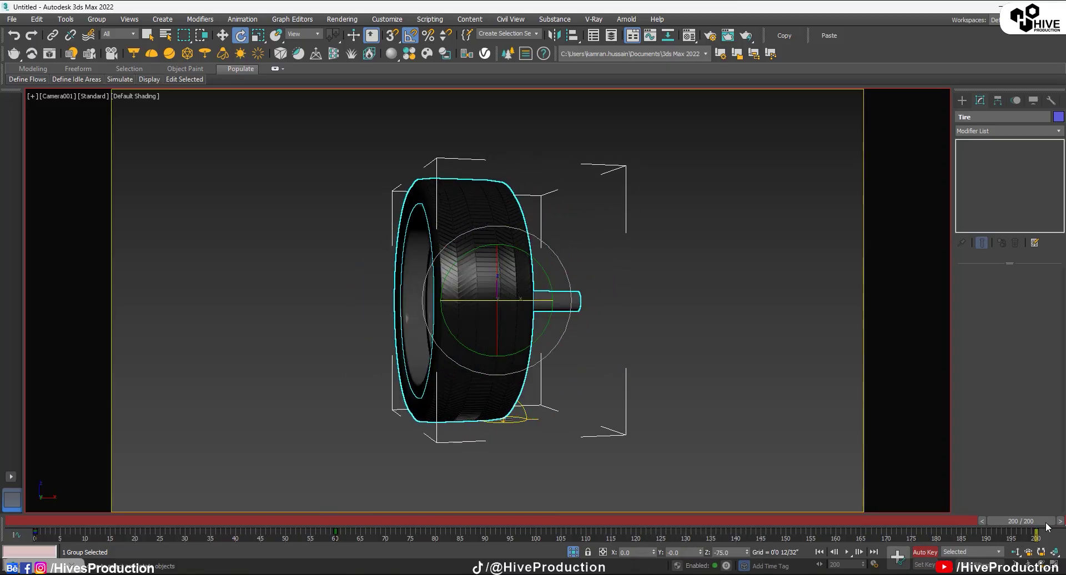
{"action": "left_click_drag", "start_coordinate": [513, 301], "coordinate": [521, 301]}
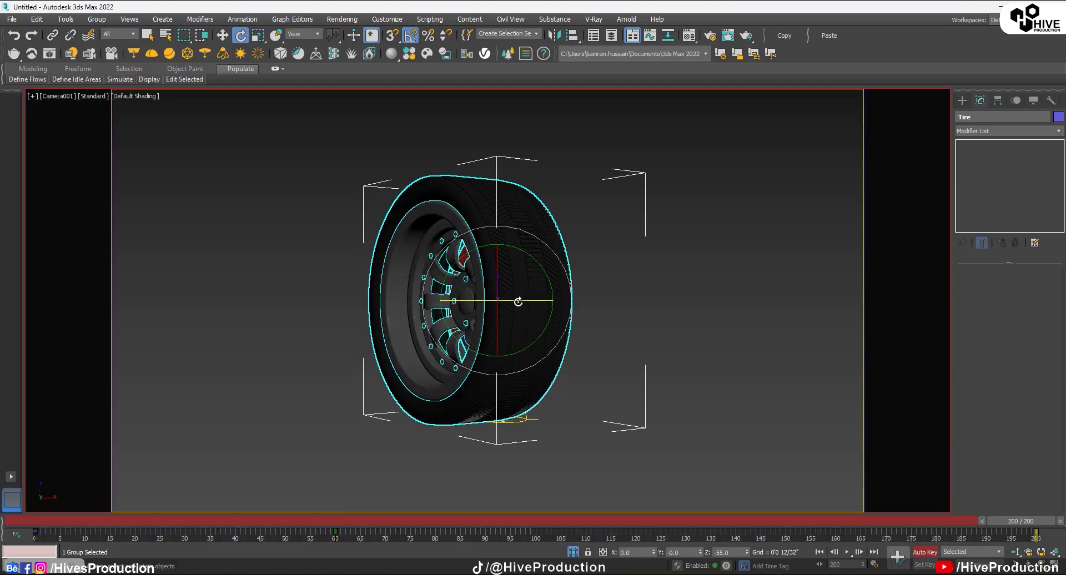
- Play back the tire rotation from frame 0 and turn off Auto Key
{"action": "left_click_drag", "start_coordinate": [1021, 521], "coordinate": [34, 522]}
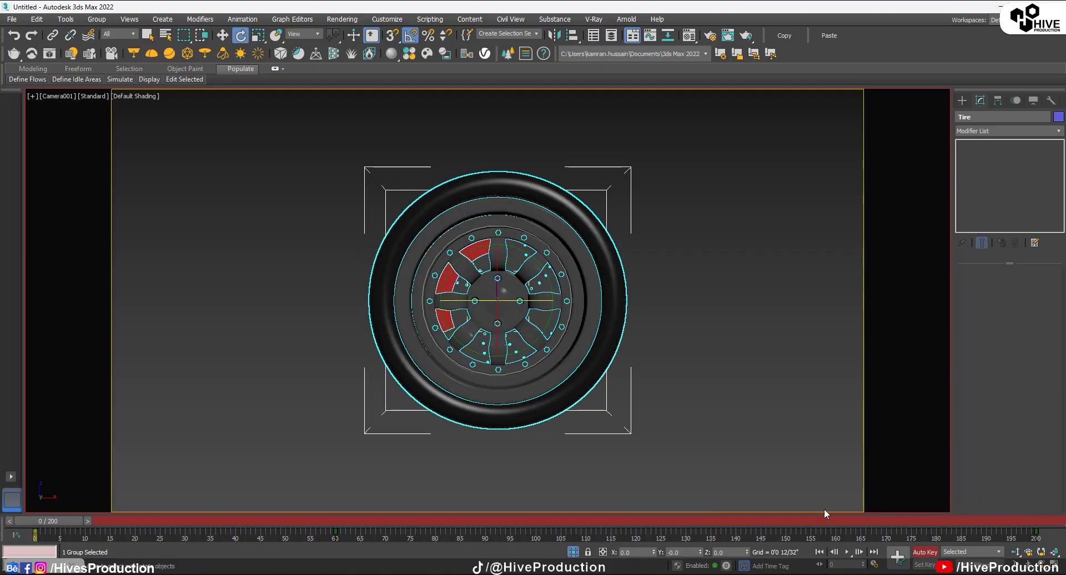
{"action": "left_click", "coordinate": [846, 553]}
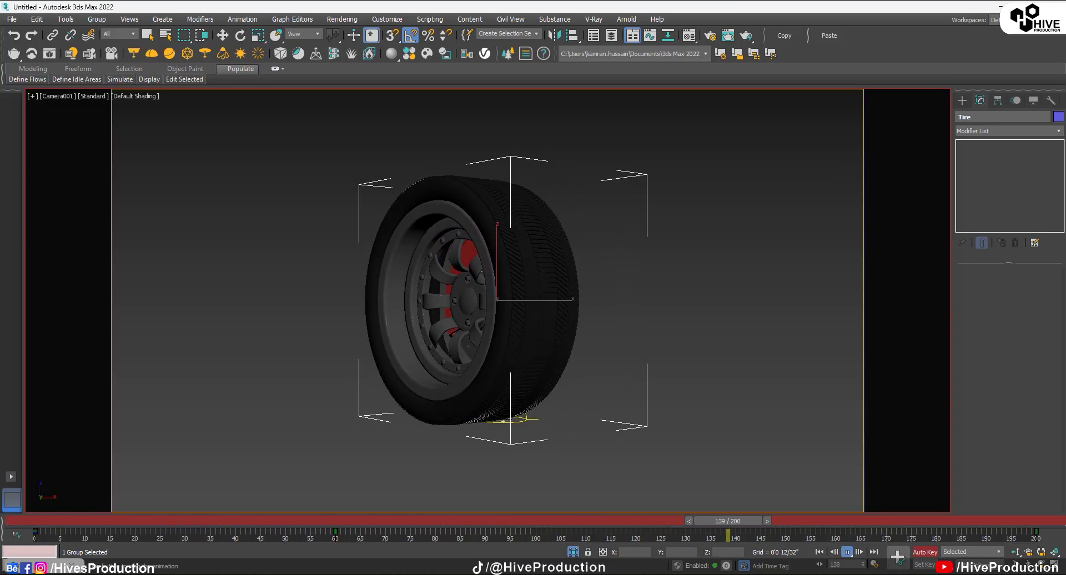
{"action": "left_click", "coordinate": [925, 552]}
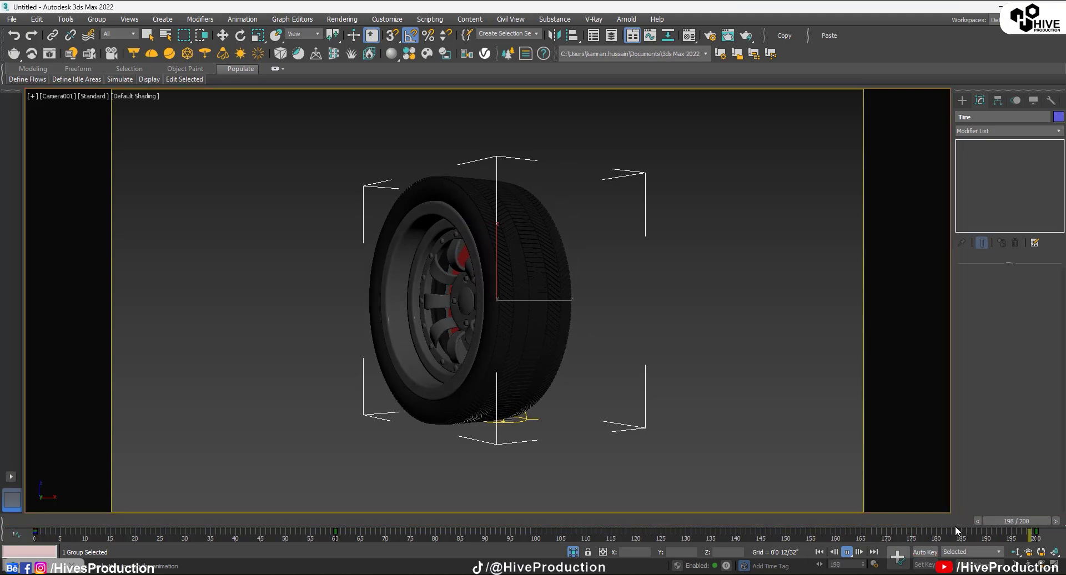
{"action": "left_click", "coordinate": [846, 552]}
- Move the tire's middle rotation key to frame 100 and play back the animation
{"action": "key", "text": "e"}
{"action": "left_click_drag", "start_coordinate": [266, 524], "coordinate": [536, 535]}
{"action": "key", "text": "e"}
{"action": "left_click_drag", "start_coordinate": [384, 529], "coordinate": [326, 540]}
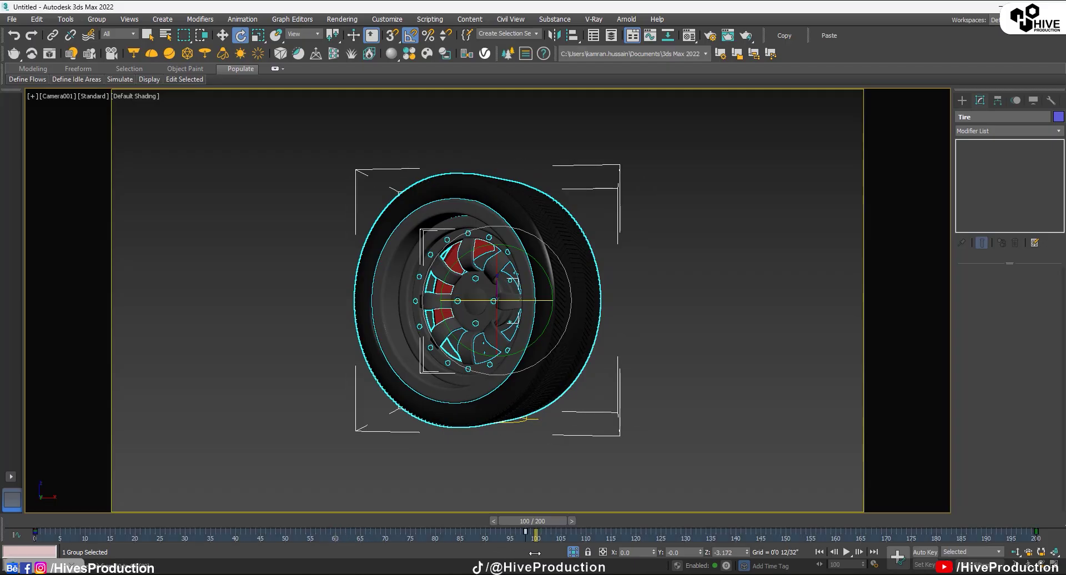
{"action": "left_click", "coordinate": [846, 552]}
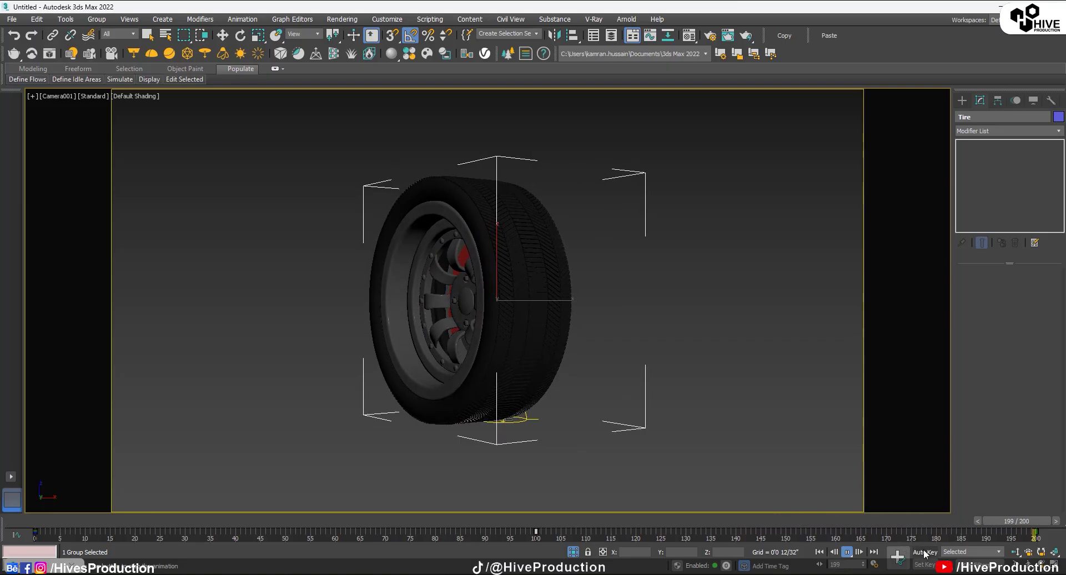
{"action": "left_click", "coordinate": [847, 552]}
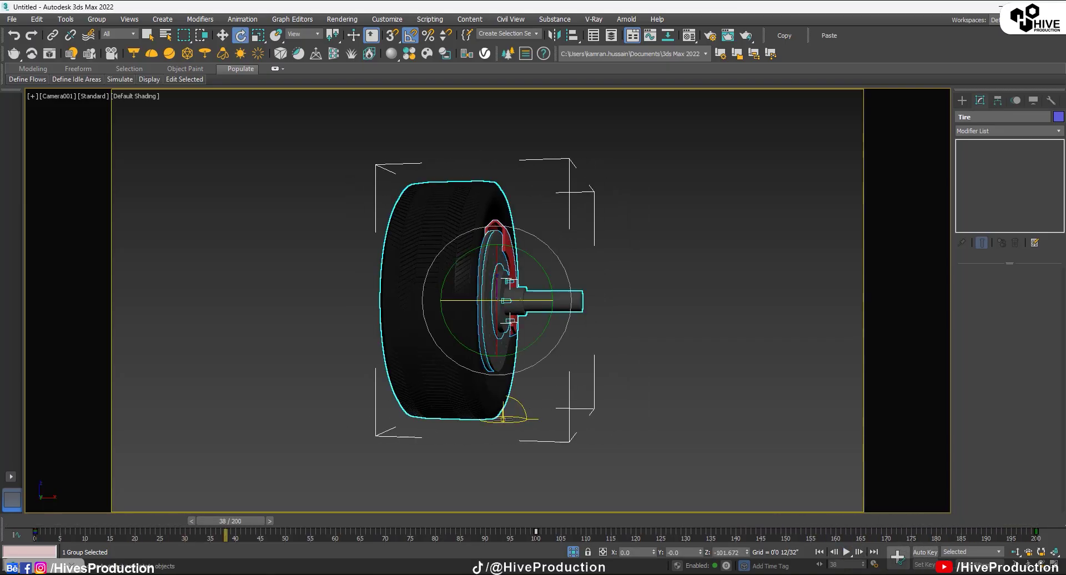
- Select the camera in a four-viewport layout and turn on Auto Key at frame 200
{"action": "left_click_drag", "start_coordinate": [232, 526], "coordinate": [534, 524]}
{"action": "key", "text": "alt+w"}
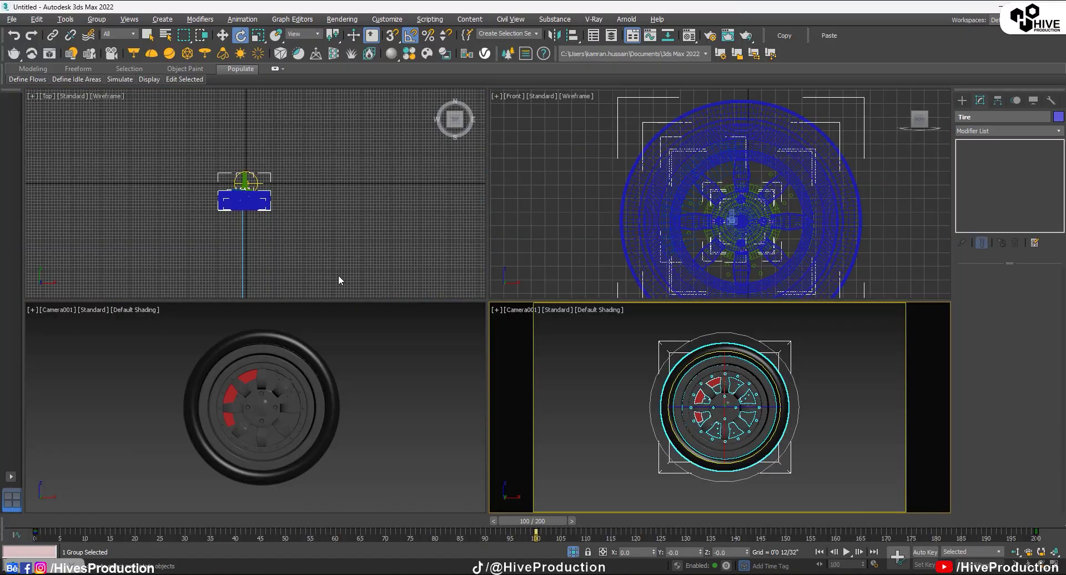
{"action": "left_click", "coordinate": [348, 222]}
{"action": "left_click", "coordinate": [240, 269]}
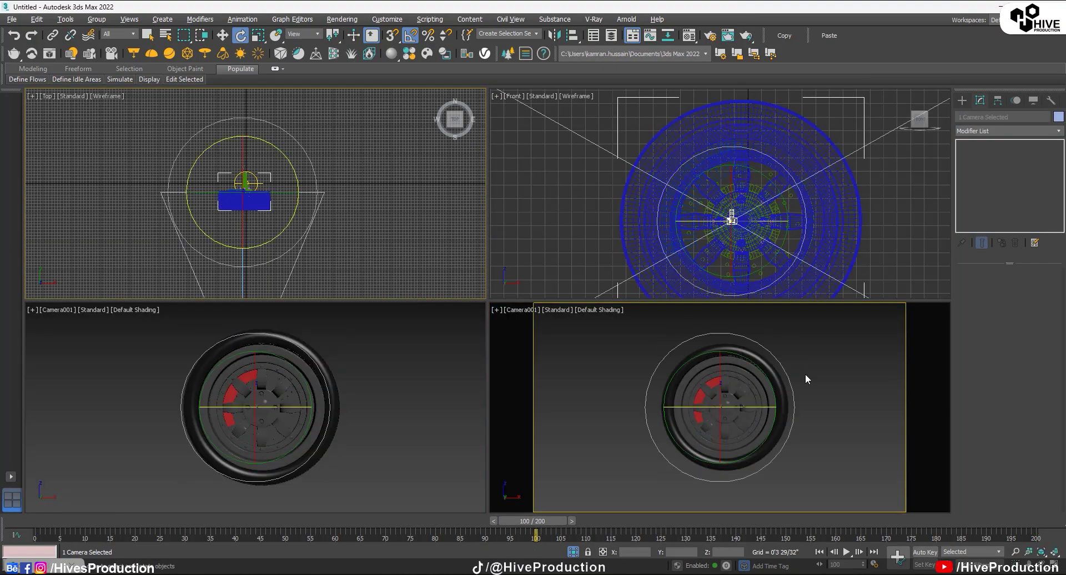
{"action": "left_click", "coordinate": [925, 553]}
{"action": "left_click_drag", "start_coordinate": [529, 521], "coordinate": [1020, 522]}
- Try to move the camera along its viewing axis in the top view at frame 200
{"action": "scroll", "coordinate": [717, 405], "scroll_direction": "up", "scroll_amount": 1}
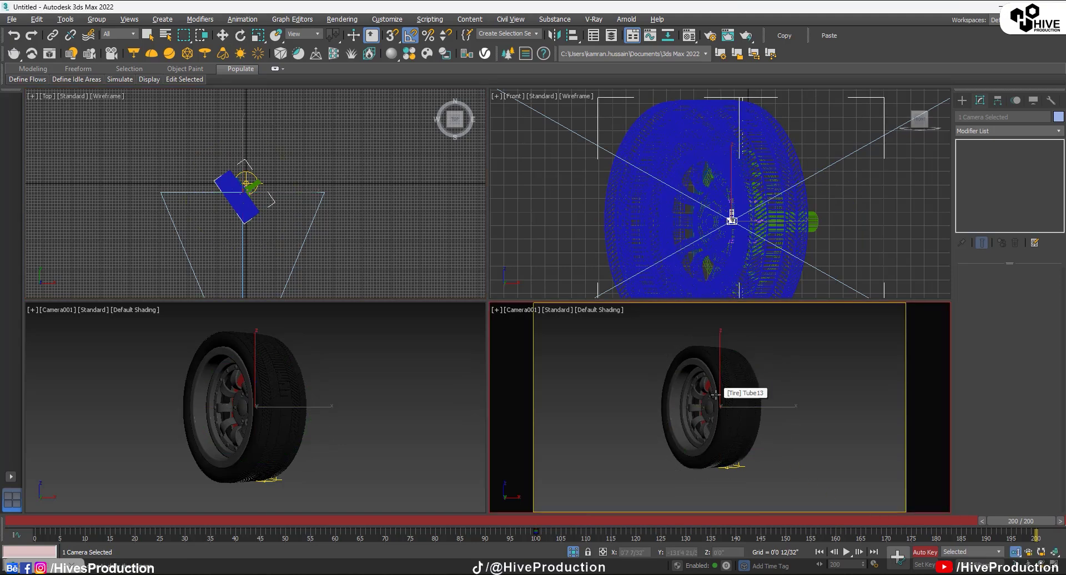
{"action": "scroll", "coordinate": [299, 229], "scroll_direction": "down", "scroll_amount": 2}
{"action": "middle_click_drag", "start_coordinate": [295, 180], "coordinate": [276, 147]}
{"action": "scroll", "coordinate": [276, 147], "scroll_direction": "down", "scroll_amount": 3}
{"action": "key", "text": "w"}
{"action": "left_click", "coordinate": [259, 191]}
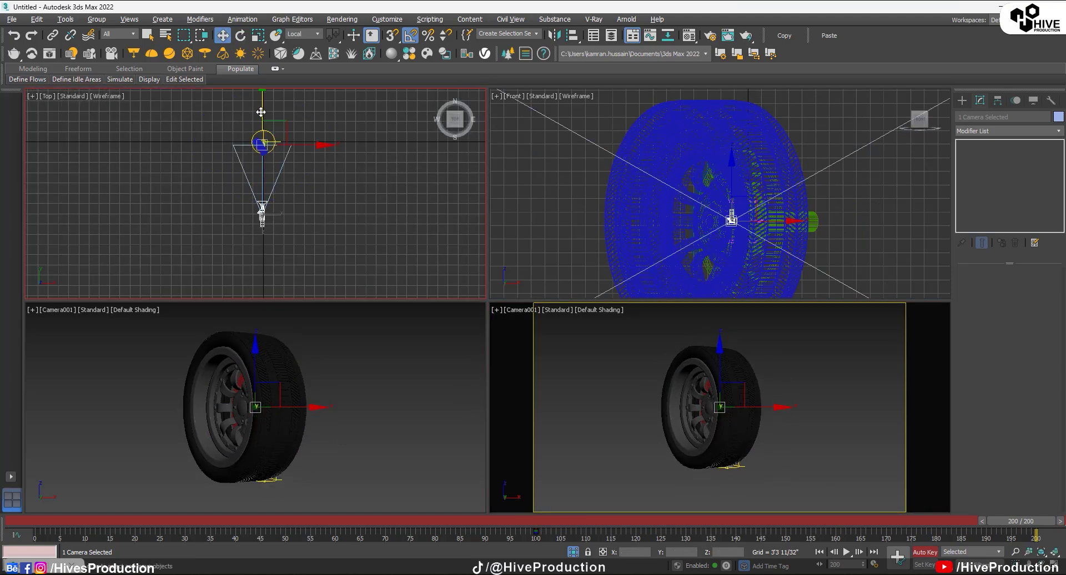
{"action": "left_click", "coordinate": [262, 143]}
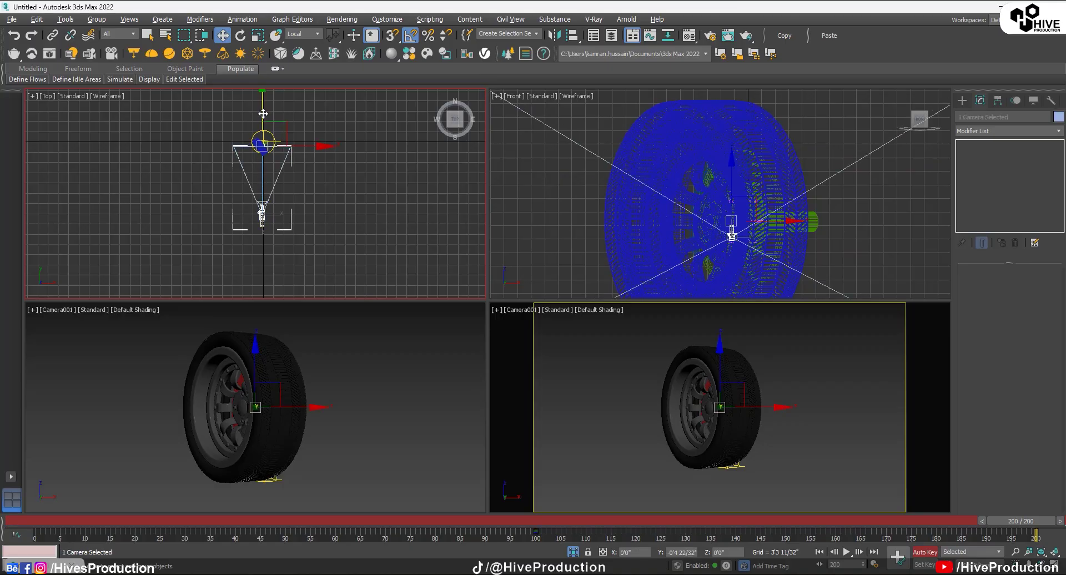
{"action": "left_click_drag", "start_coordinate": [263, 112], "coordinate": [263, 123]}
{"action": "key", "text": "ctrl+z"}
- Dolly the camera back from the wheel and reframe it at frame 200, ending with Auto Key off
{"action": "right_click", "coordinate": [631, 421]}
{"action": "key", "text": "alt+z"}
{"action": "scroll", "coordinate": [707, 395], "scroll_direction": "down", "scroll_amount": 8}
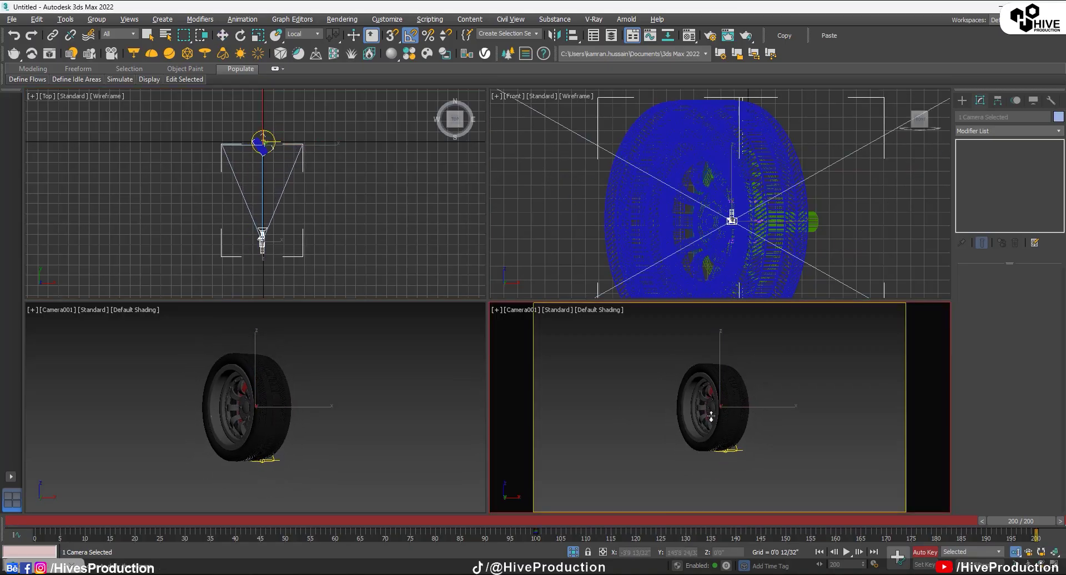
{"action": "middle_click_drag", "start_coordinate": [712, 415], "coordinate": [736, 427]}
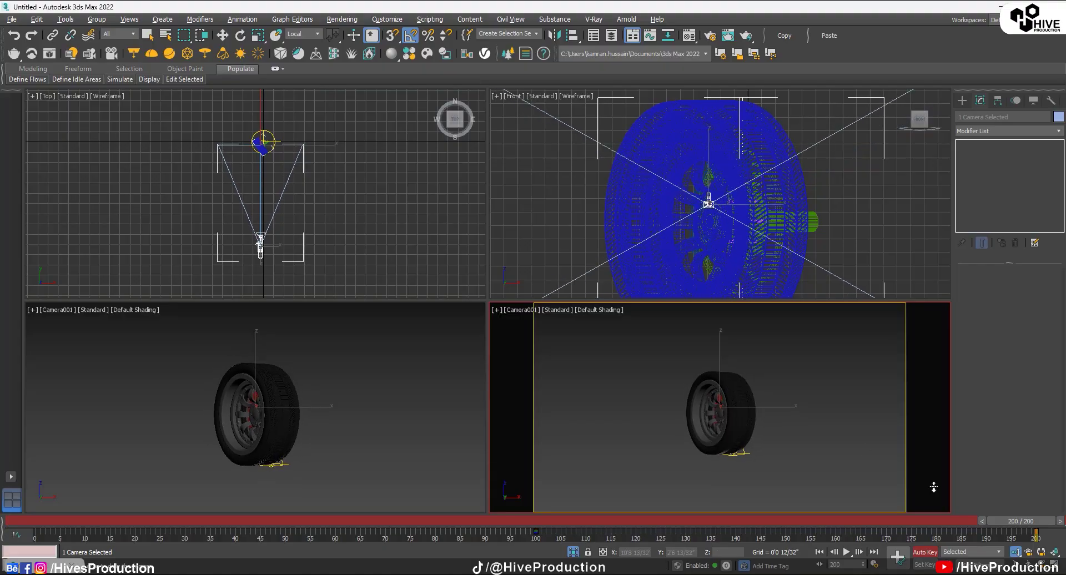
{"action": "left_click", "coordinate": [926, 552]}
- With Auto Key on, dolly the camera closer to the wheel at frame 0 and at frame 200
{"action": "key", "text": "Home"}
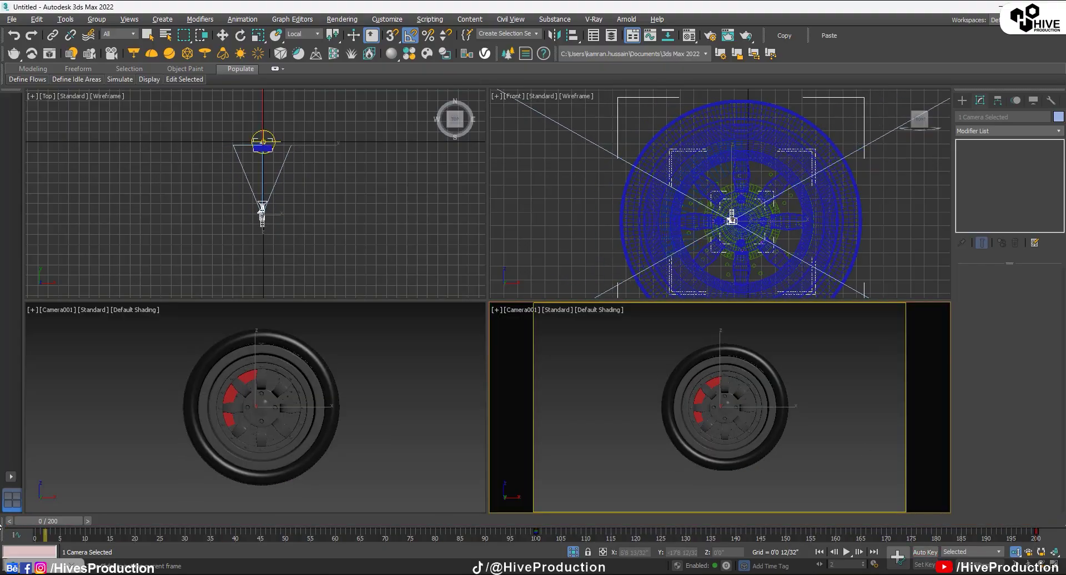
{"action": "left_click", "coordinate": [927, 552]}
{"action": "scroll", "coordinate": [724, 399], "scroll_direction": "up", "scroll_amount": 4}
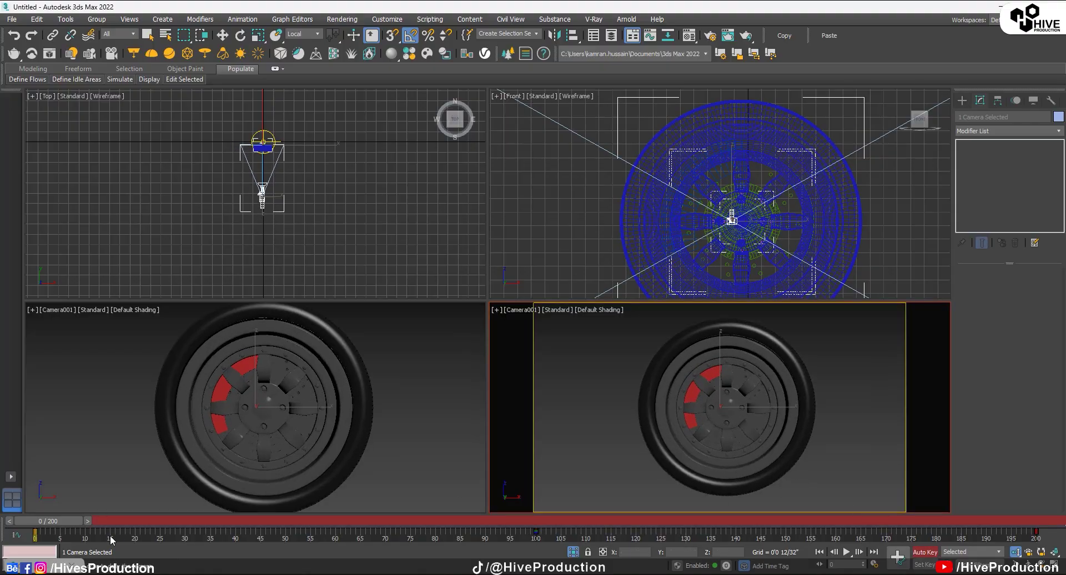
{"action": "left_click_drag", "start_coordinate": [44, 521], "coordinate": [1019, 521]}
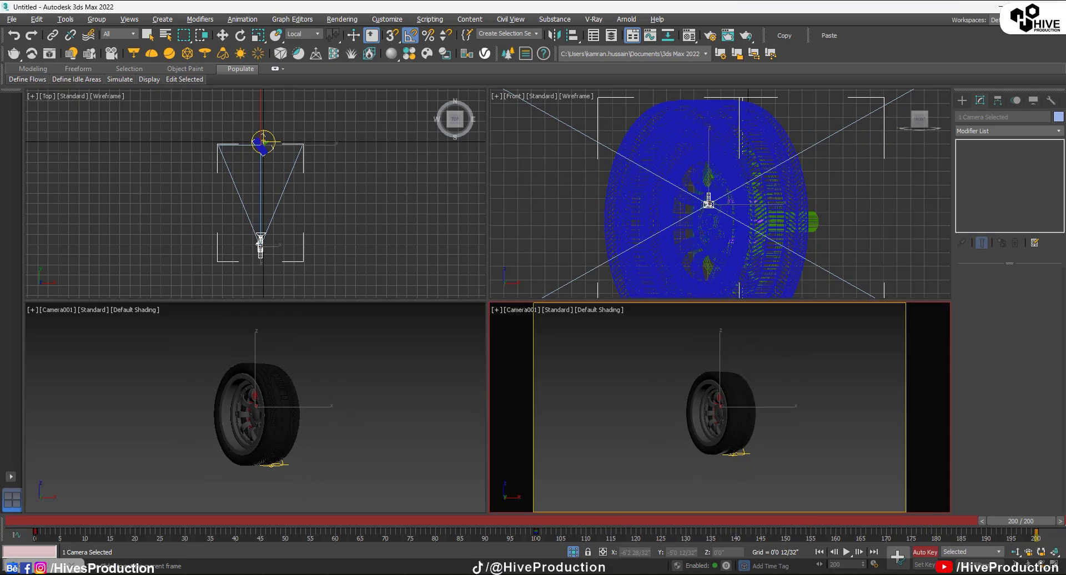
{"action": "left_click_drag", "start_coordinate": [711, 430], "coordinate": [716, 411]}
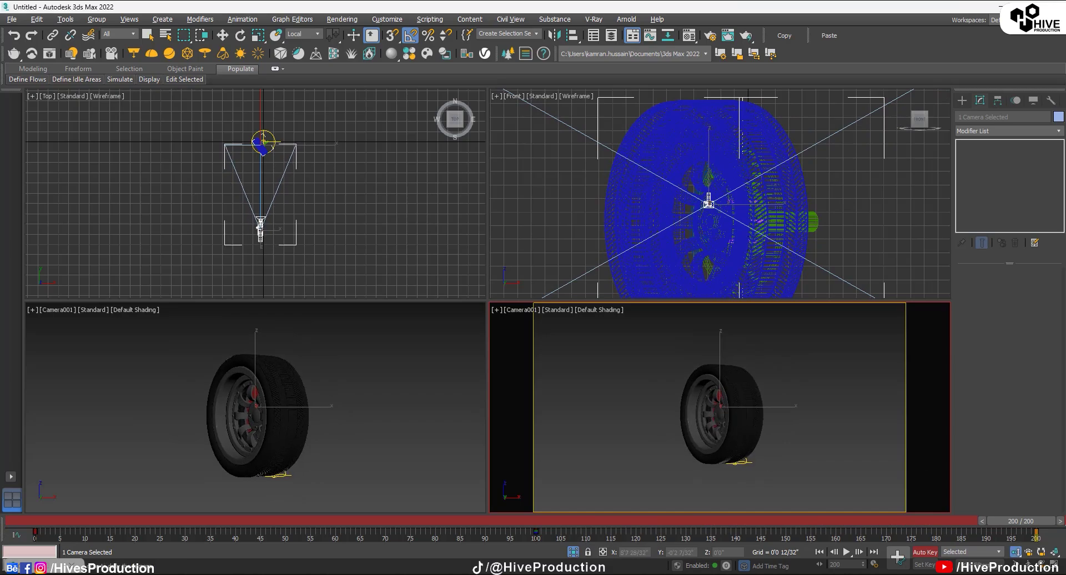
- Check the camera framing at frames 0, 100 and 120
{"action": "left_click_drag", "start_coordinate": [1020, 520], "coordinate": [1, 525]}
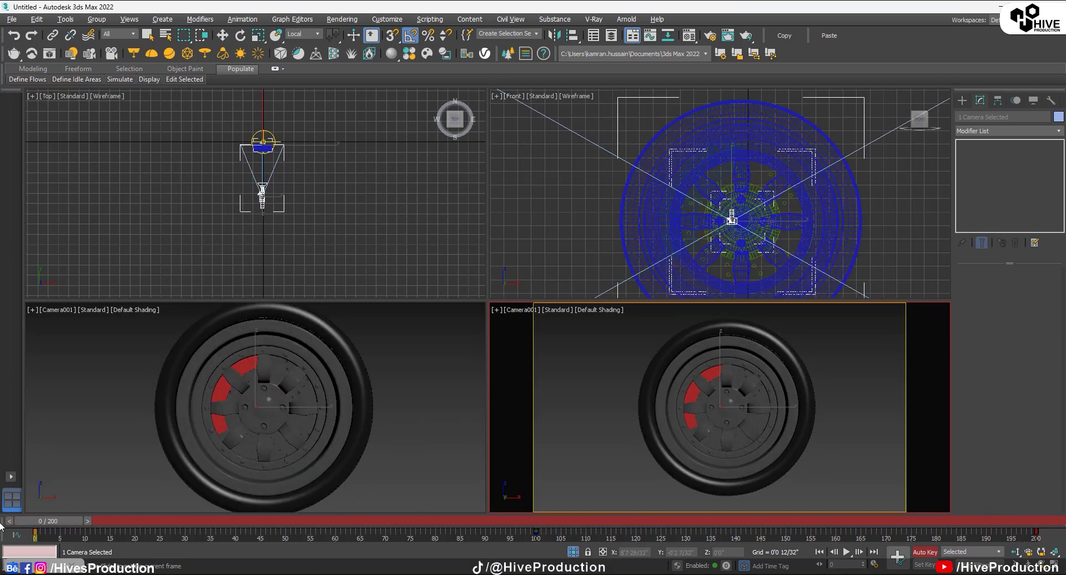
{"action": "left_click", "coordinate": [536, 521]}
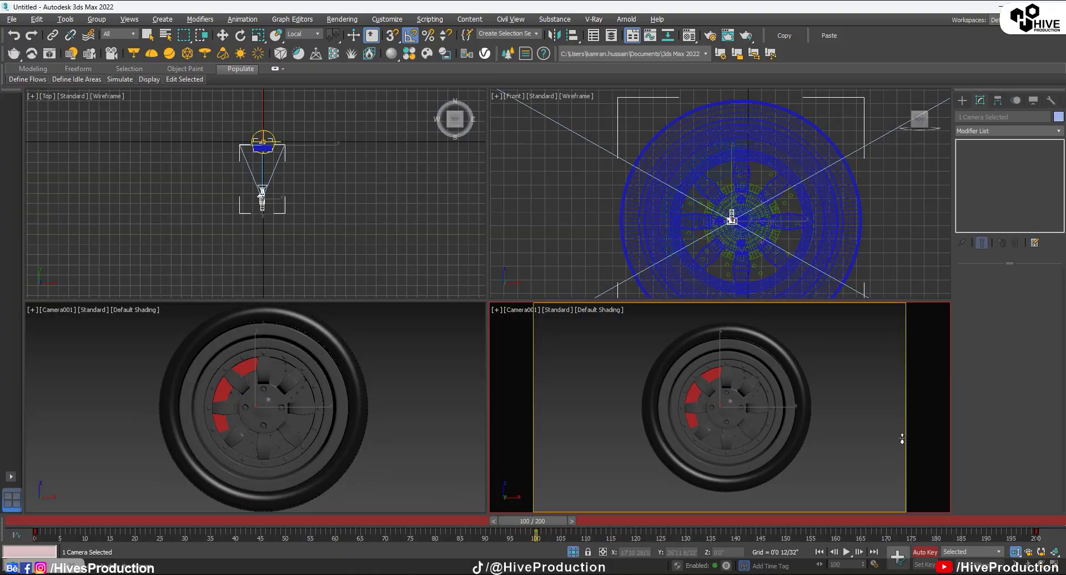
{"action": "left_click_drag", "start_coordinate": [536, 528], "coordinate": [637, 542]}
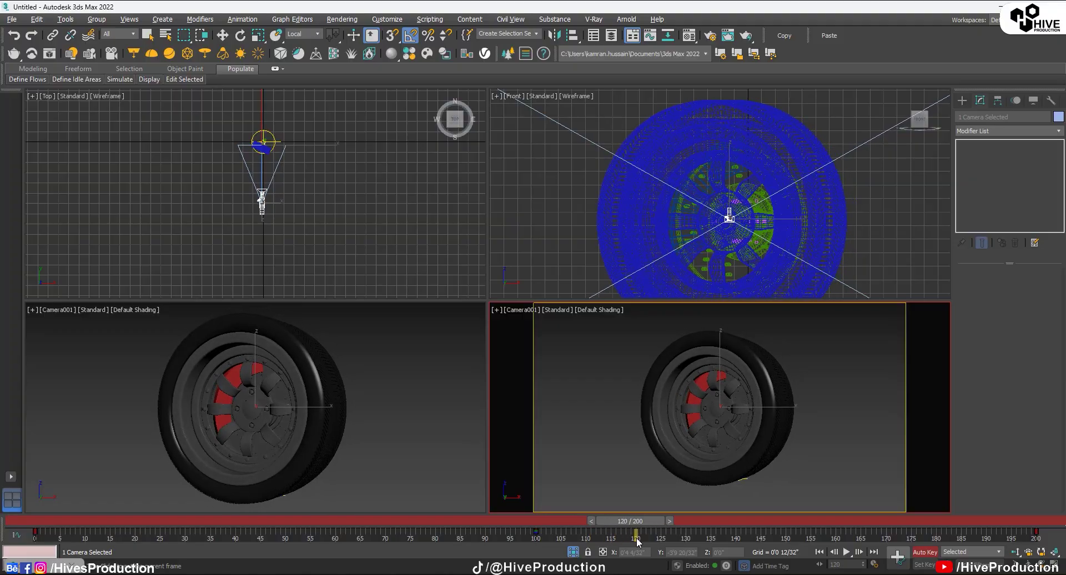
- Select the tire group at frame 120 and open it for access to its individual parts
{"action": "key", "text": "w"}
{"action": "left_click", "coordinate": [811, 484]}
{"action": "left_click", "coordinate": [726, 425]}
{"action": "left_click", "coordinate": [96, 19]}
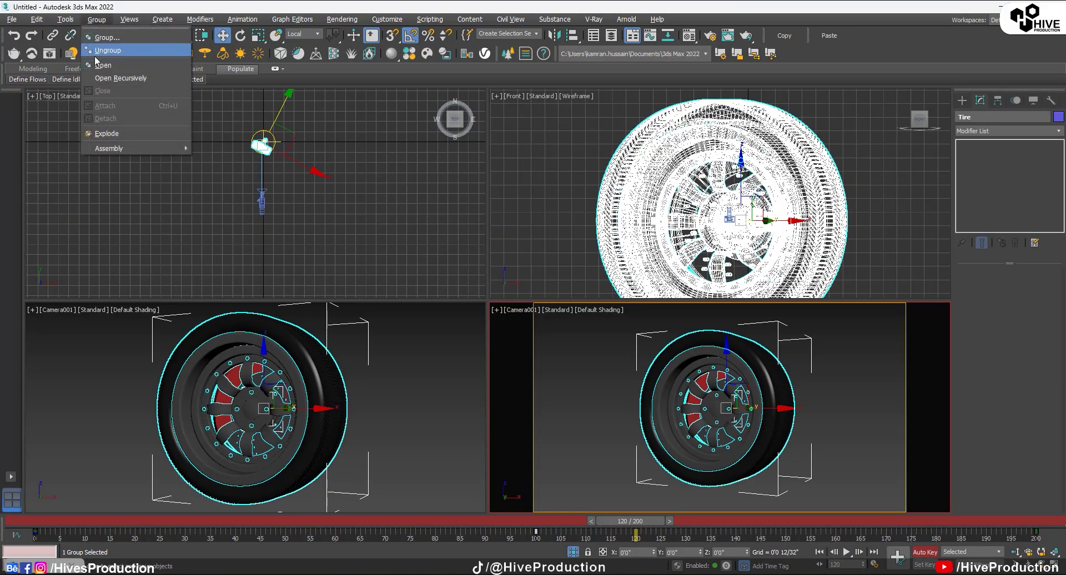
{"action": "left_click", "coordinate": [97, 66]}
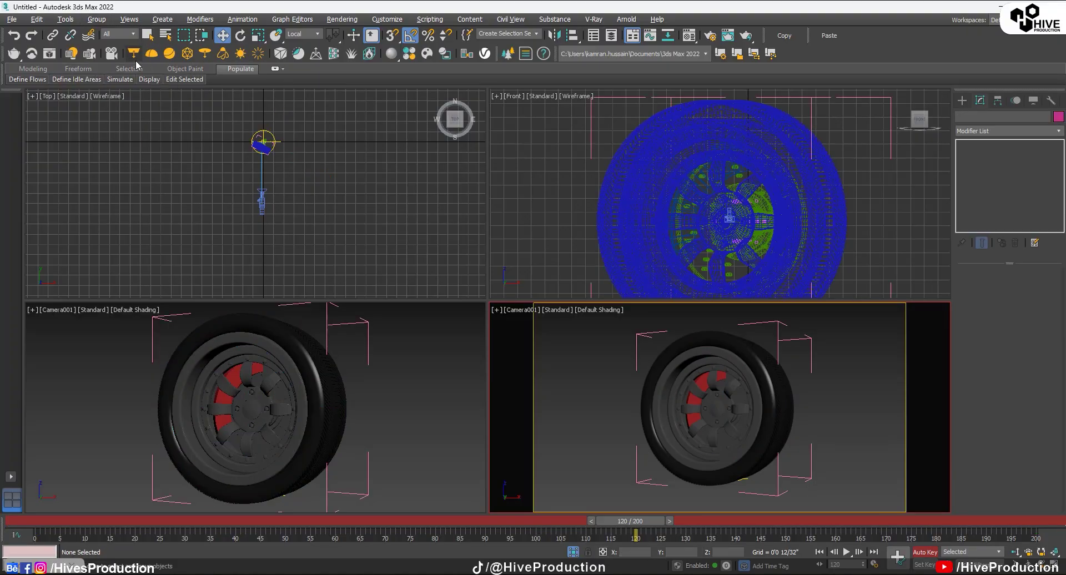
- Set the reference coordinate system to Local and select the rim inside the opened tire group
{"action": "left_click", "coordinate": [303, 34]}
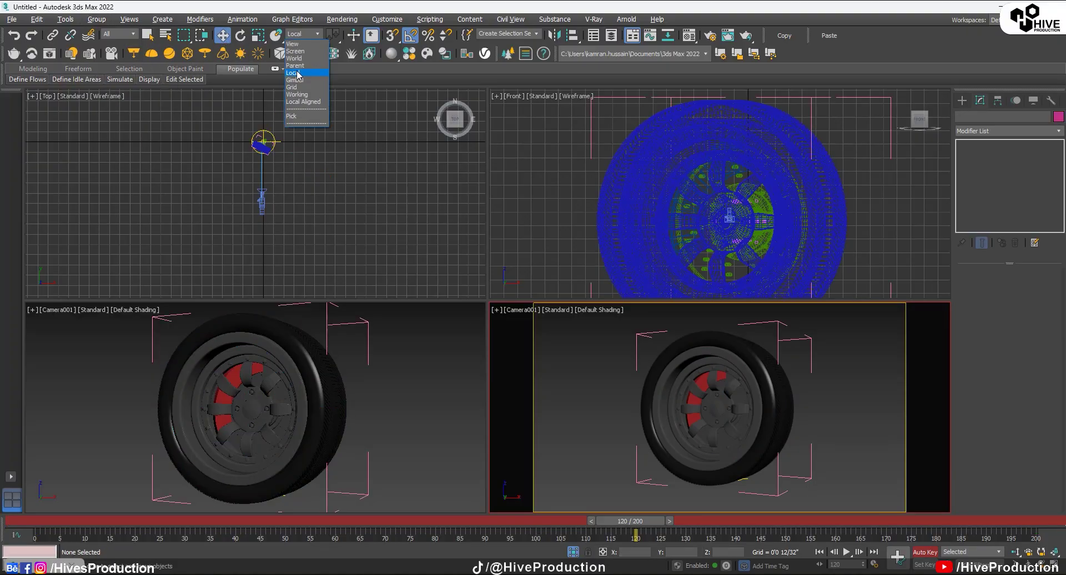
{"action": "left_click", "coordinate": [298, 75]}
{"action": "left_click", "coordinate": [676, 436]}
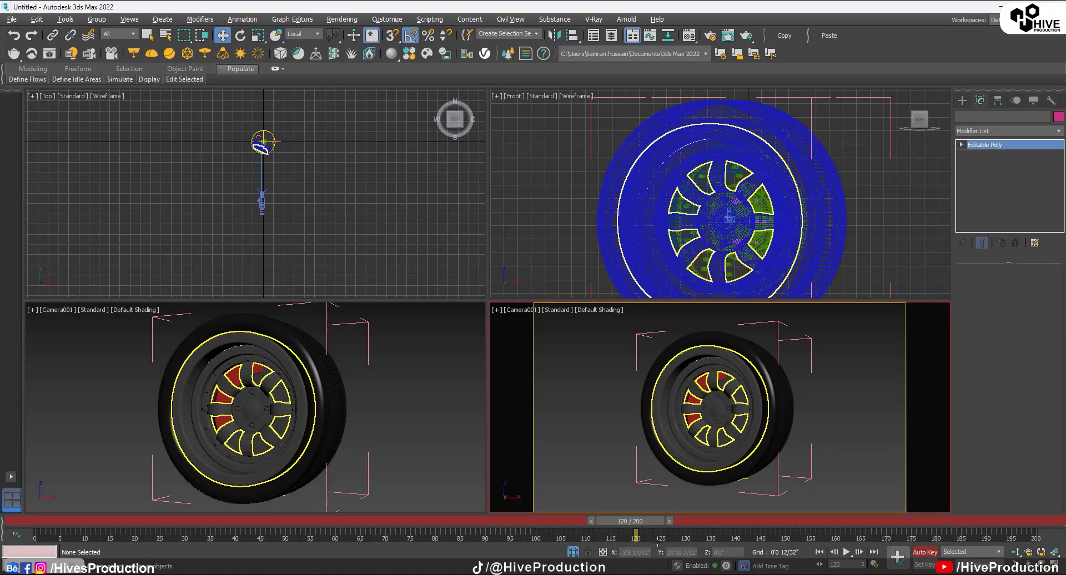
{"action": "left_click", "coordinate": [661, 395]}
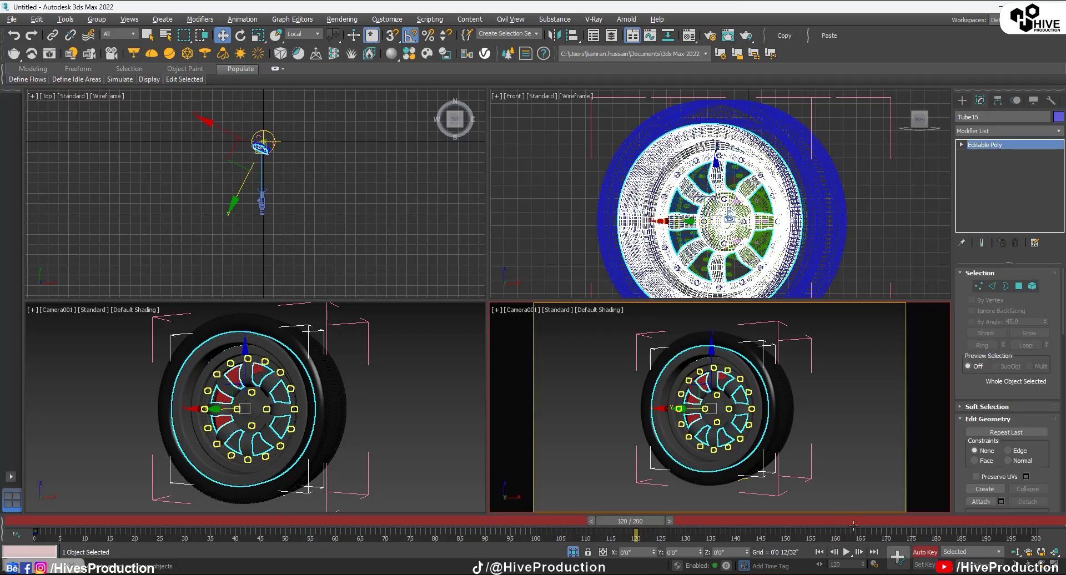
- Key the rim bolts at frame 120, and at frame 150 move them outward from the wheel along their local Y axis
{"action": "left_click", "coordinate": [896, 561]}
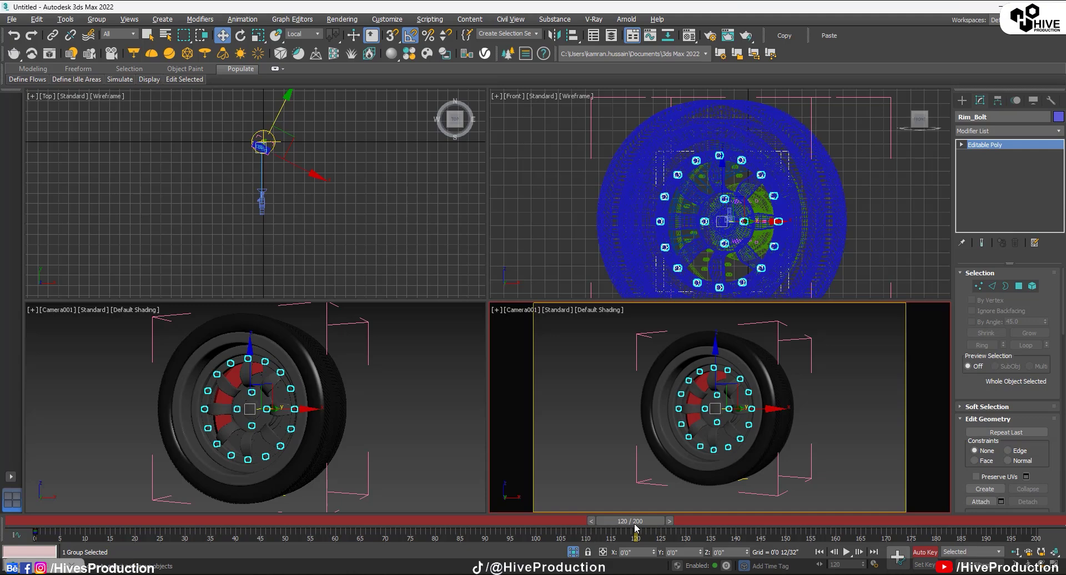
{"action": "left_click_drag", "start_coordinate": [636, 527], "coordinate": [786, 546]}
{"action": "key", "text": "w"}
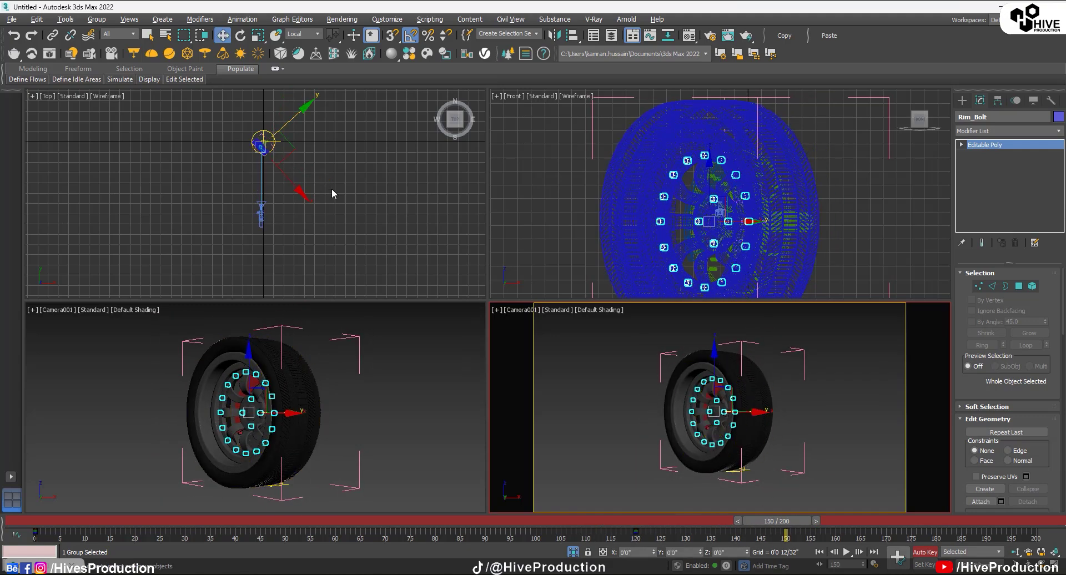
{"action": "right_click", "coordinate": [289, 115]}
{"action": "left_click_drag", "start_coordinate": [294, 117], "coordinate": [278, 140]}
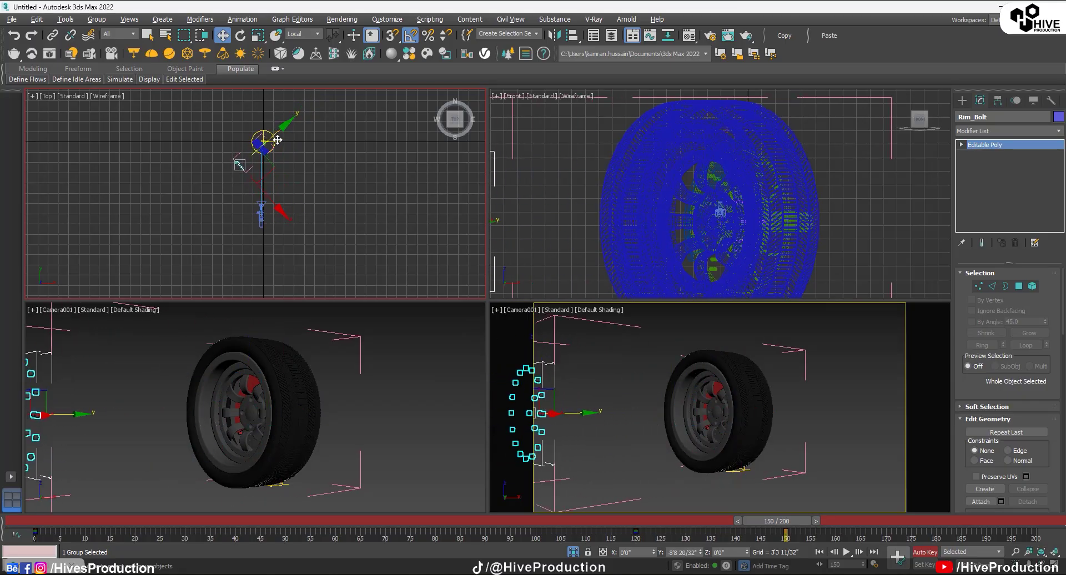
- Go to frame 130, select the rim and set a key for it in its starting position
{"action": "left_click_drag", "start_coordinate": [771, 524], "coordinate": [702, 574]}
{"action": "left_click_drag", "start_coordinate": [701, 522], "coordinate": [679, 522]}
{"action": "key", "text": "w"}
{"action": "left_click", "coordinate": [731, 431]}
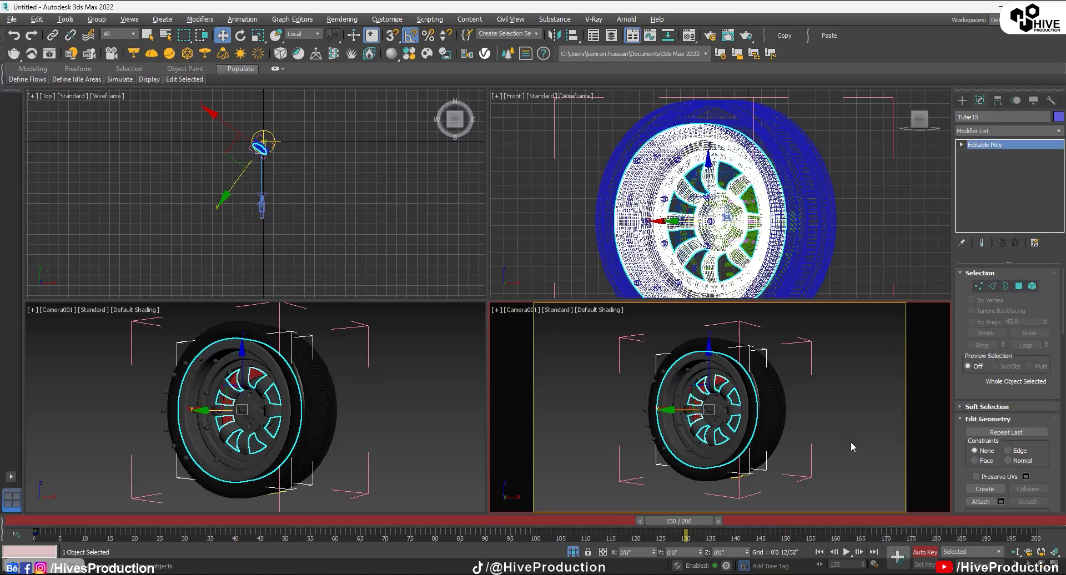
{"action": "left_click", "coordinate": [851, 441]}
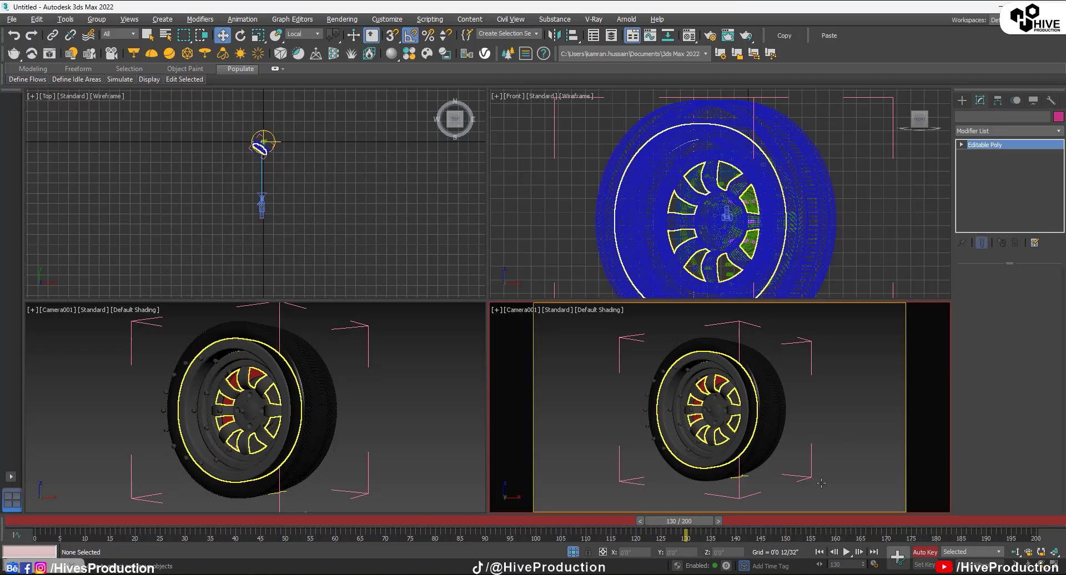
{"action": "left_click", "coordinate": [731, 436]}
- At frame 160, move the rim outward along its local Y axis to sit between the bolts and the tire
{"action": "left_click_drag", "start_coordinate": [682, 524], "coordinate": [829, 552]}
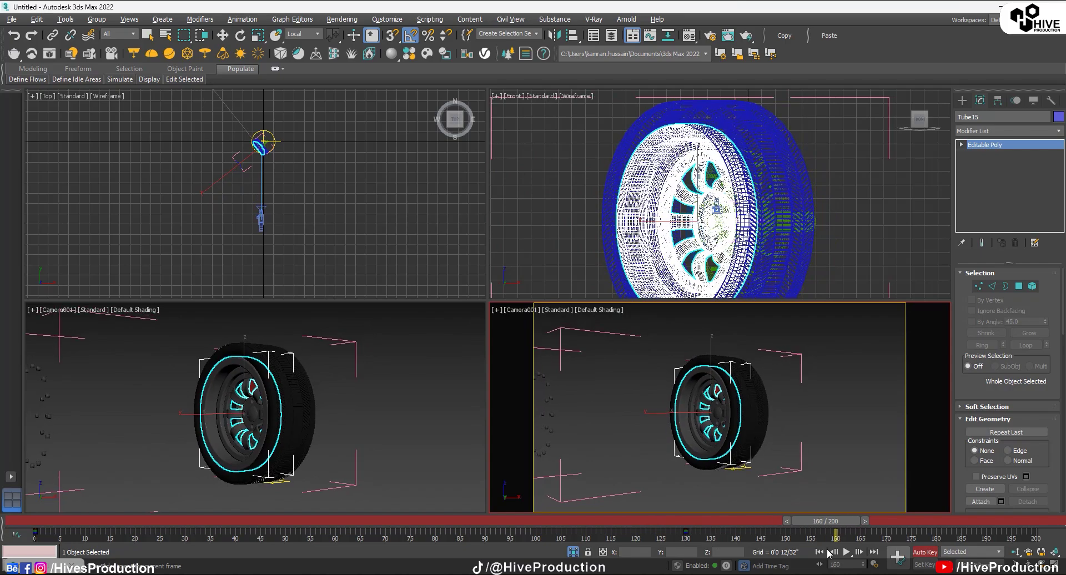
{"action": "key", "text": "w"}
{"action": "right_click", "coordinate": [277, 146]}
{"action": "left_click_drag", "start_coordinate": [235, 170], "coordinate": [218, 182]}
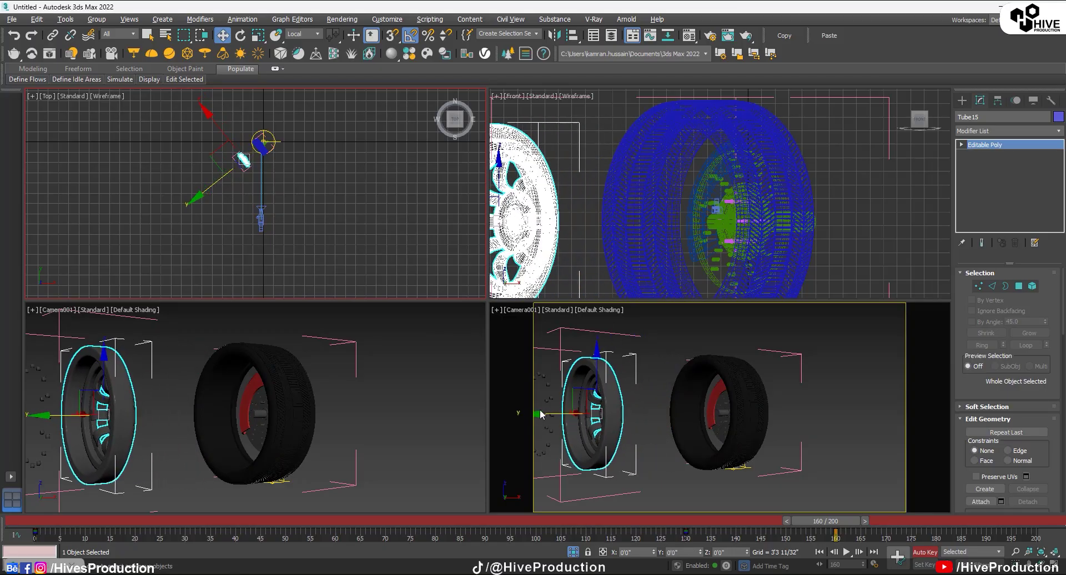
{"action": "left_click_drag", "start_coordinate": [537, 414], "coordinate": [557, 415]}
- Clear the selection and play the animation from frame 0 to review how the bolts and rim separate
{"action": "left_click_drag", "start_coordinate": [836, 531], "coordinate": [425, 532]}
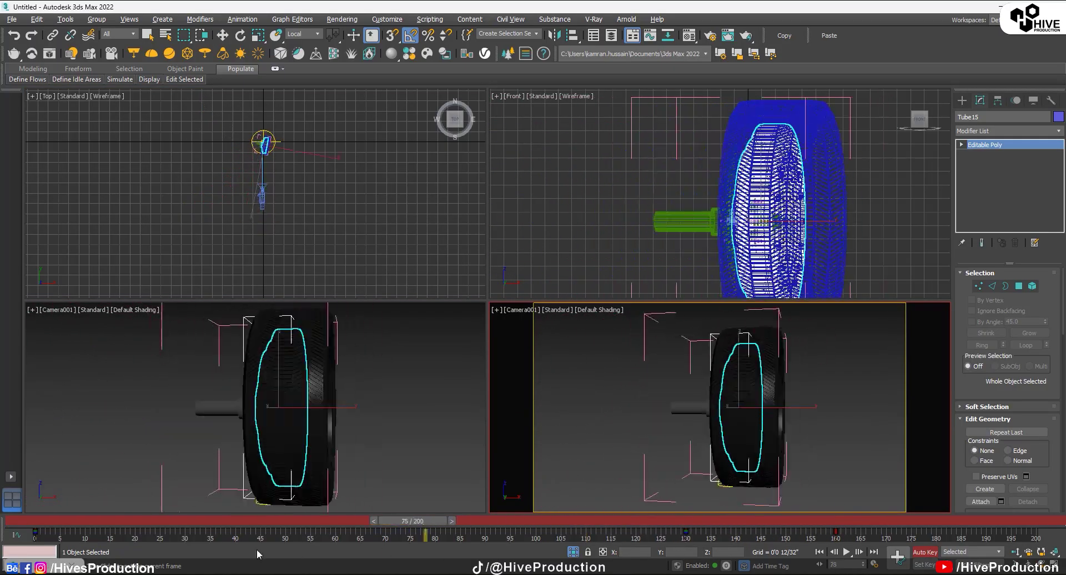
{"action": "key", "text": "Home"}
{"action": "key", "text": "w"}
{"action": "left_click", "coordinate": [588, 437]}
{"action": "left_click_drag", "start_coordinate": [857, 351], "coordinate": [798, 344]}
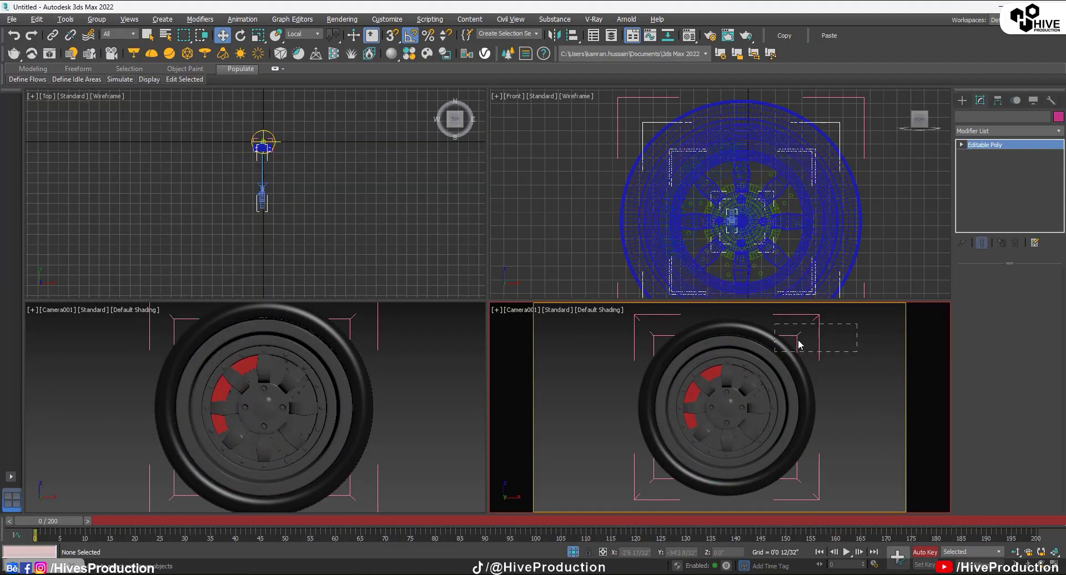
{"action": "left_click", "coordinate": [876, 417]}
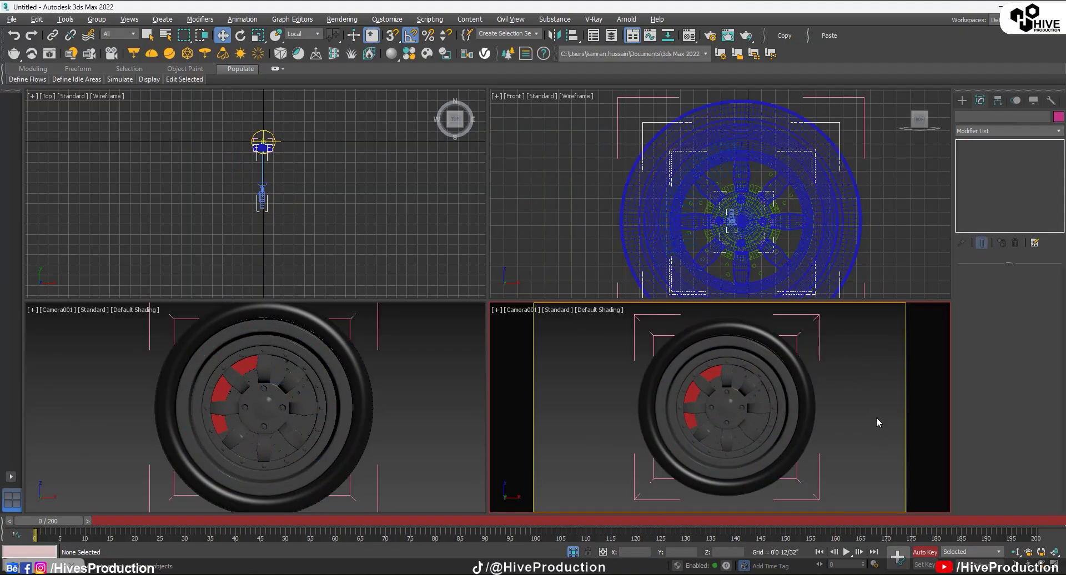
{"action": "left_click", "coordinate": [846, 551]}
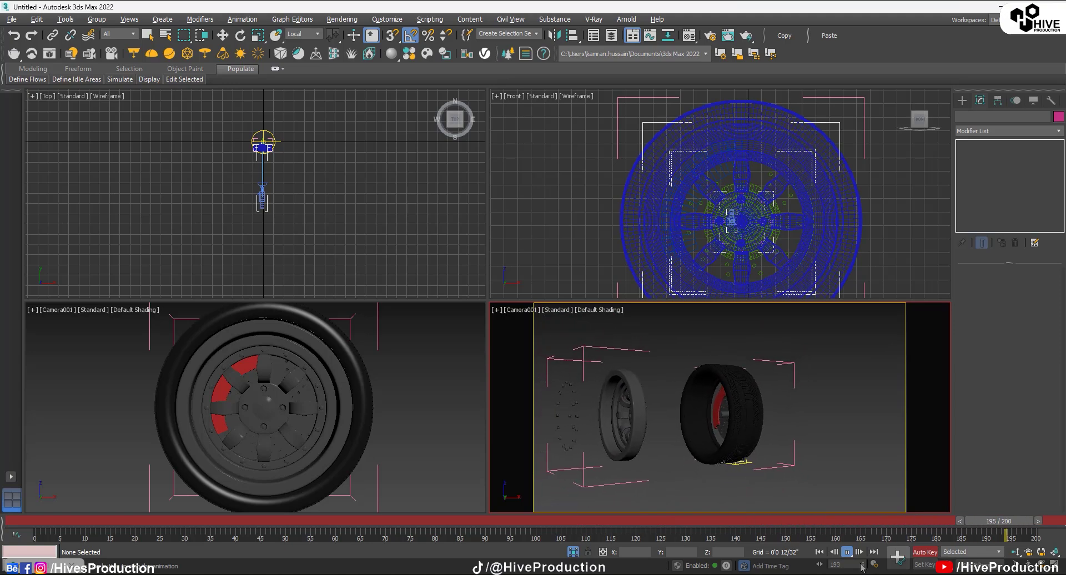
- Select the rim, retime its end keyframe to frame 180 and check the motion around frame 132
{"action": "left_click", "coordinate": [925, 552]}
{"action": "left_click_drag", "start_coordinate": [879, 524], "coordinate": [840, 531]}
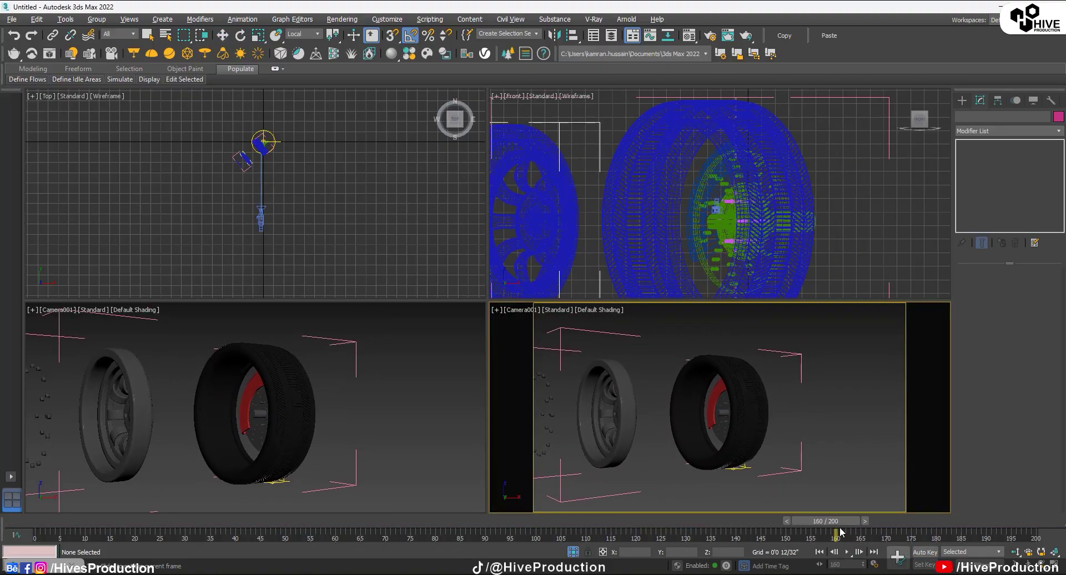
{"action": "left_click", "coordinate": [618, 429]}
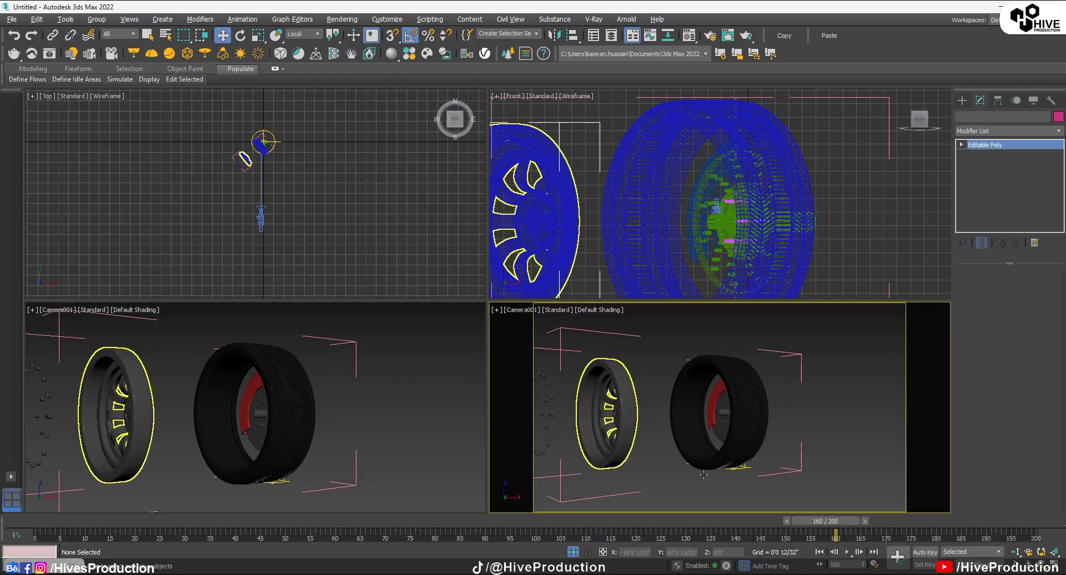
{"action": "left_click", "coordinate": [626, 434]}
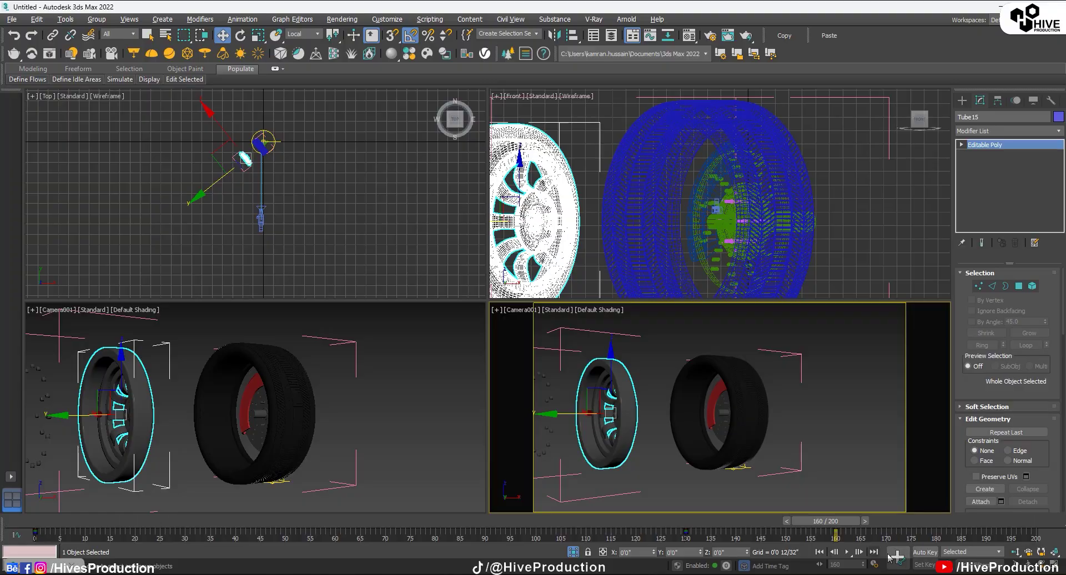
{"action": "left_click", "coordinate": [924, 552]}
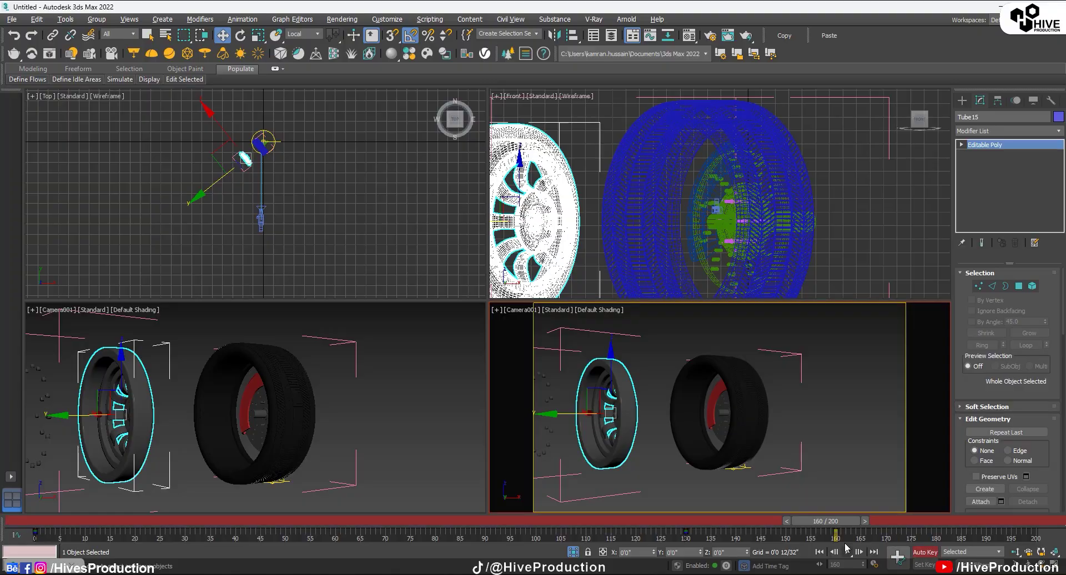
{"action": "left_click_drag", "start_coordinate": [839, 533], "coordinate": [696, 535]}
{"action": "key", "text": "w"}
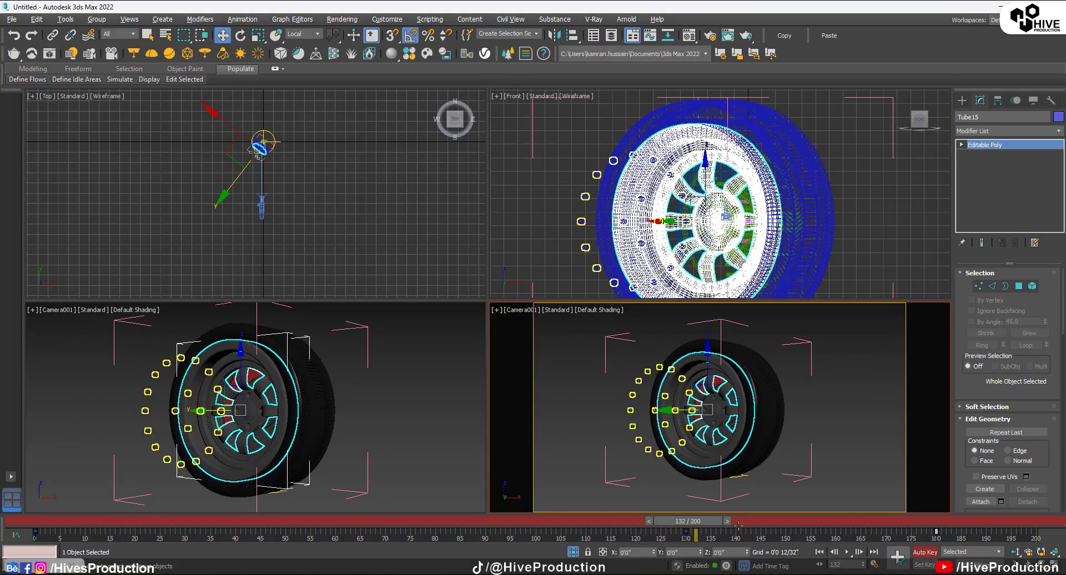
- Select the rim bolts, retime their end keyframe to frame 170 and check the motion around frame 141
{"action": "left_click", "coordinate": [639, 440]}
{"action": "left_click_drag", "start_coordinate": [700, 522], "coordinate": [889, 555]}
{"action": "key", "text": "w"}
{"action": "left_click", "coordinate": [784, 534]}
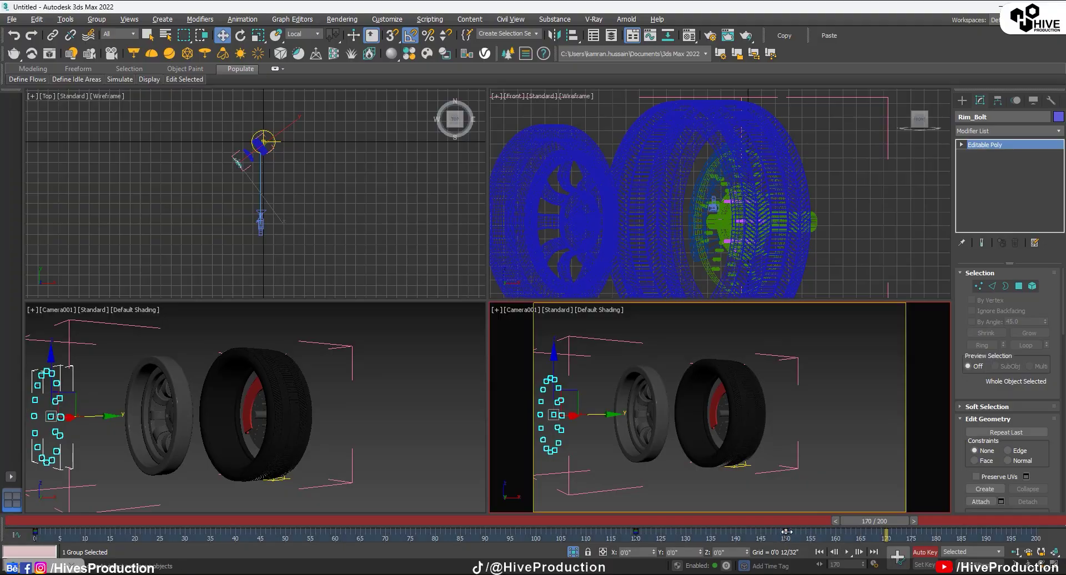
{"action": "left_click_drag", "start_coordinate": [862, 524], "coordinate": [731, 539]}
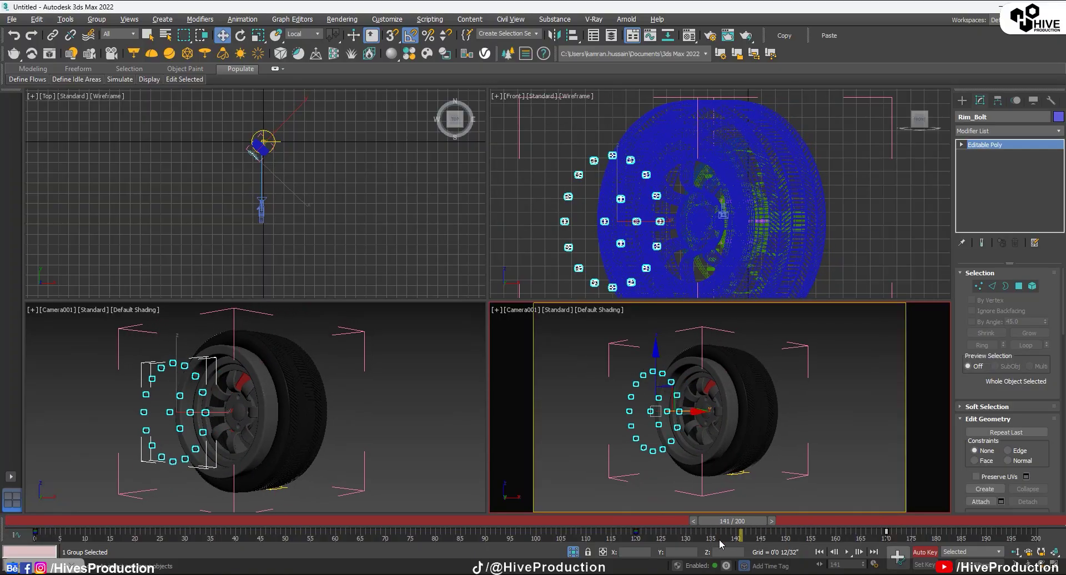
- Change the camera view without safe frames to Perspective and orbit it to show the back of the wheel
{"action": "left_click", "coordinate": [417, 423]}
{"action": "left_click", "coordinate": [50, 311]}
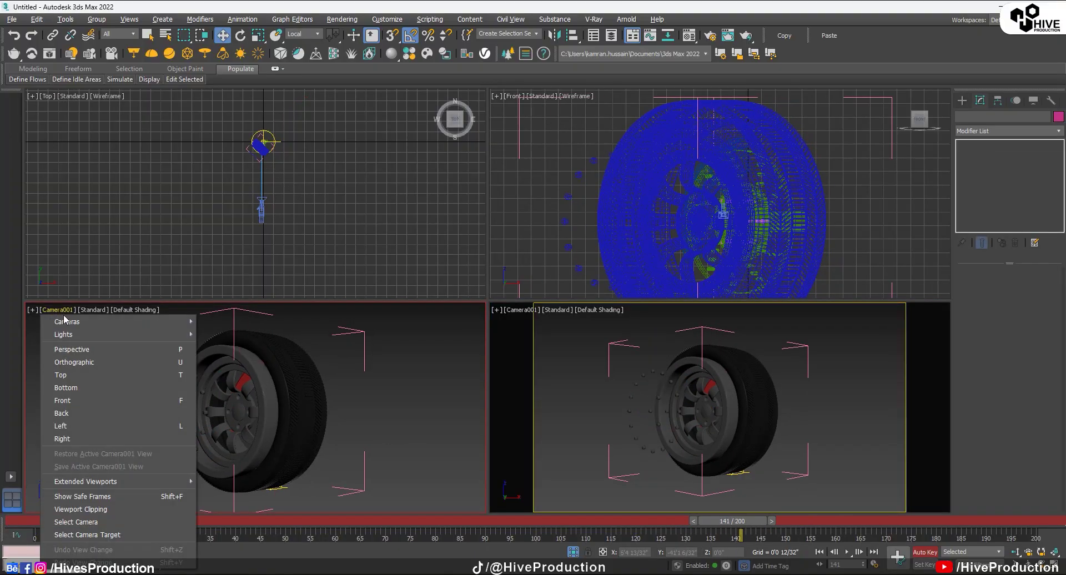
{"action": "left_click", "coordinate": [71, 349]}
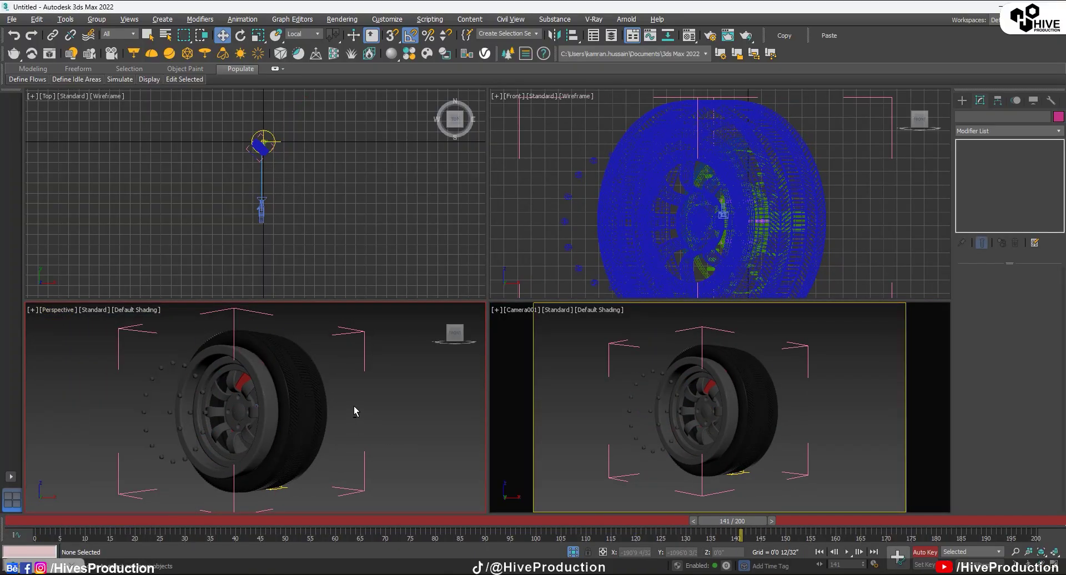
{"action": "middle_click_drag", "start_coordinate": [378, 410], "coordinate": [289, 440], "text": "alt"}
- Key the hub shaft at frame 140, and at frame 175 move it out behind the wheel along its local Z axis
{"action": "left_click", "coordinate": [300, 422]}
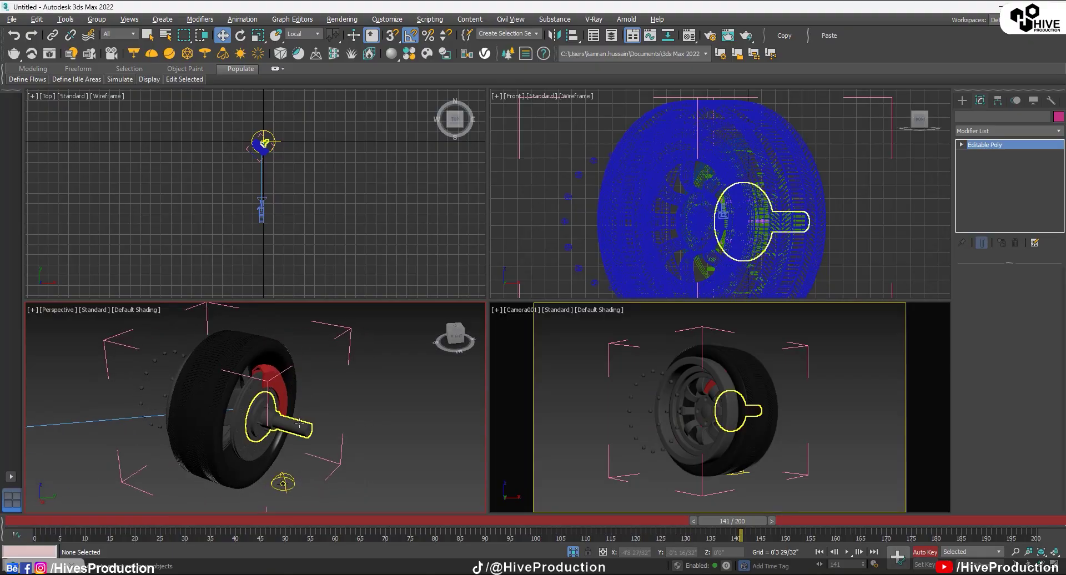
{"action": "left_click_drag", "start_coordinate": [749, 523], "coordinate": [740, 529]}
{"action": "key", "text": "period"}
{"action": "key", "text": "w"}
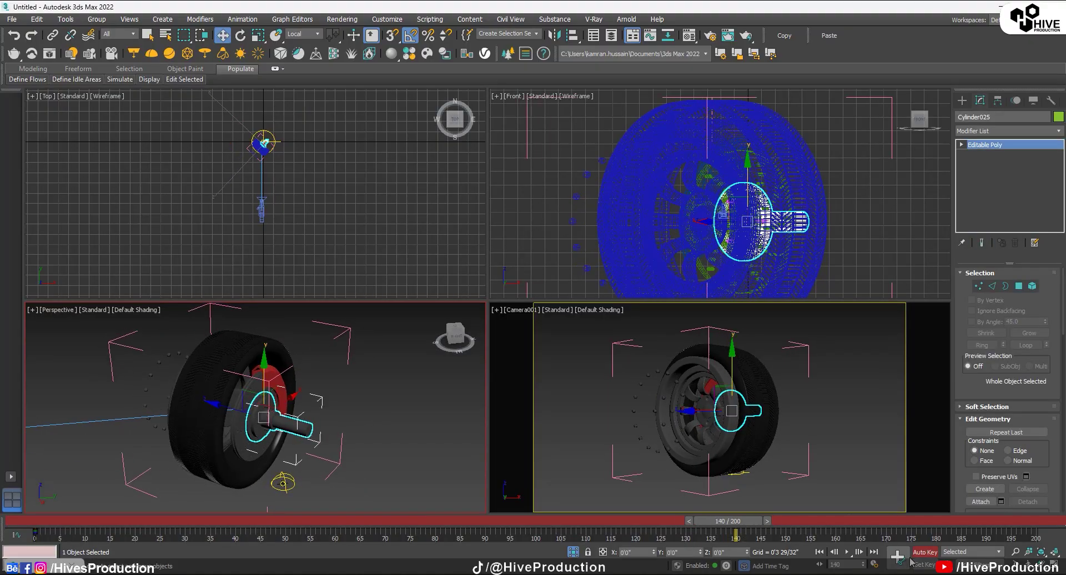
{"action": "left_click_drag", "start_coordinate": [741, 531], "coordinate": [912, 550]}
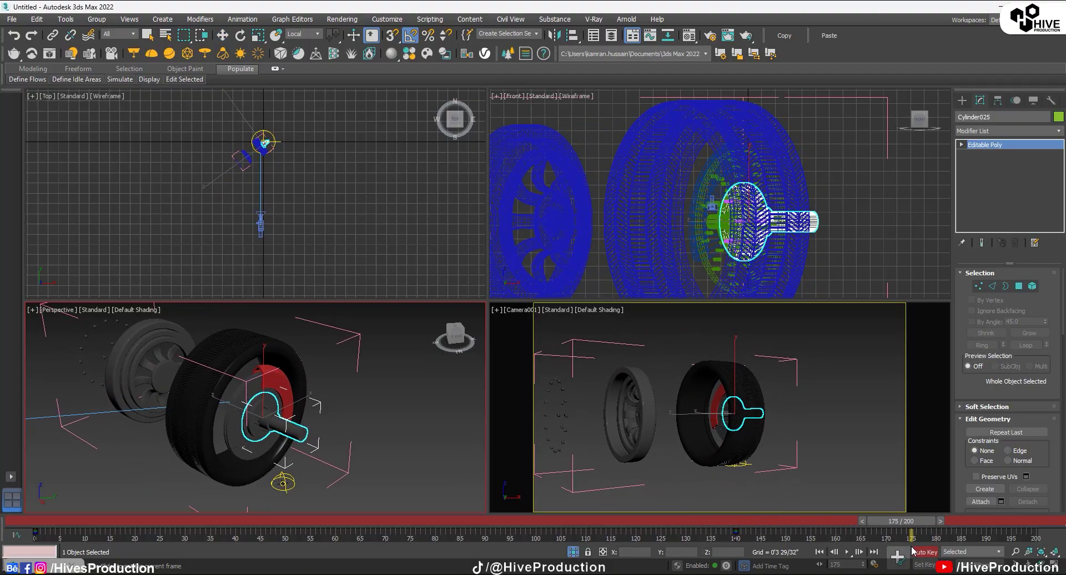
{"action": "left_click_drag", "start_coordinate": [298, 434], "coordinate": [474, 480]}
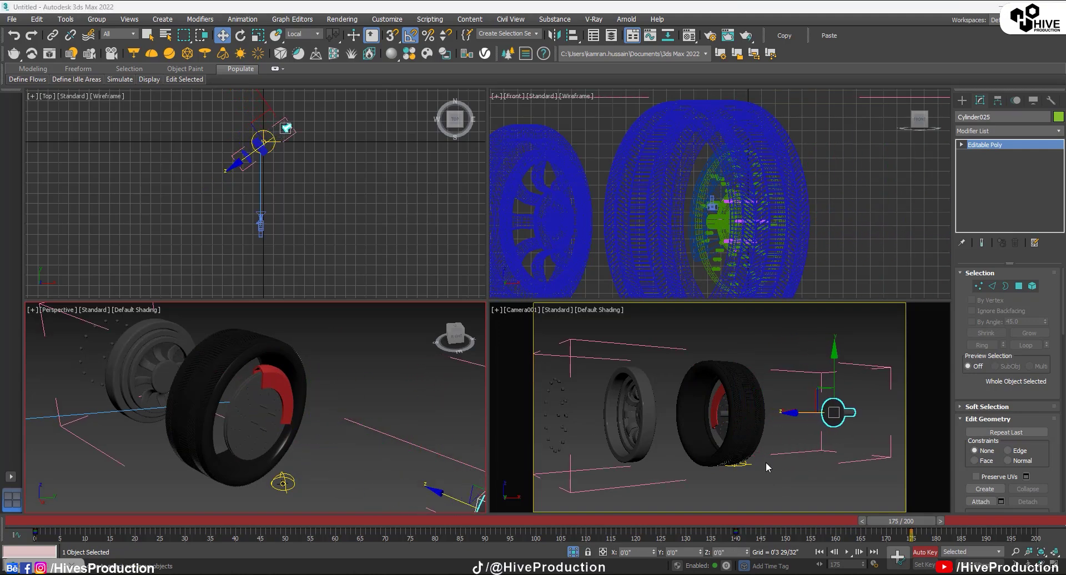
- At frame 150, select the long bolts in the wheel's hub and set a key for them
{"action": "left_click_drag", "start_coordinate": [895, 528], "coordinate": [775, 572]}
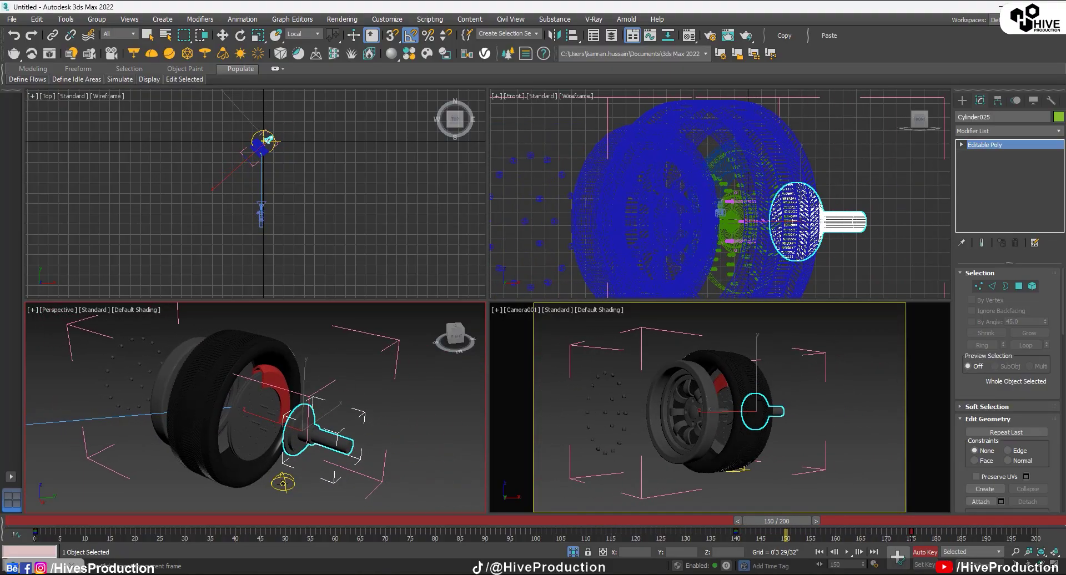
{"action": "key", "text": "w"}
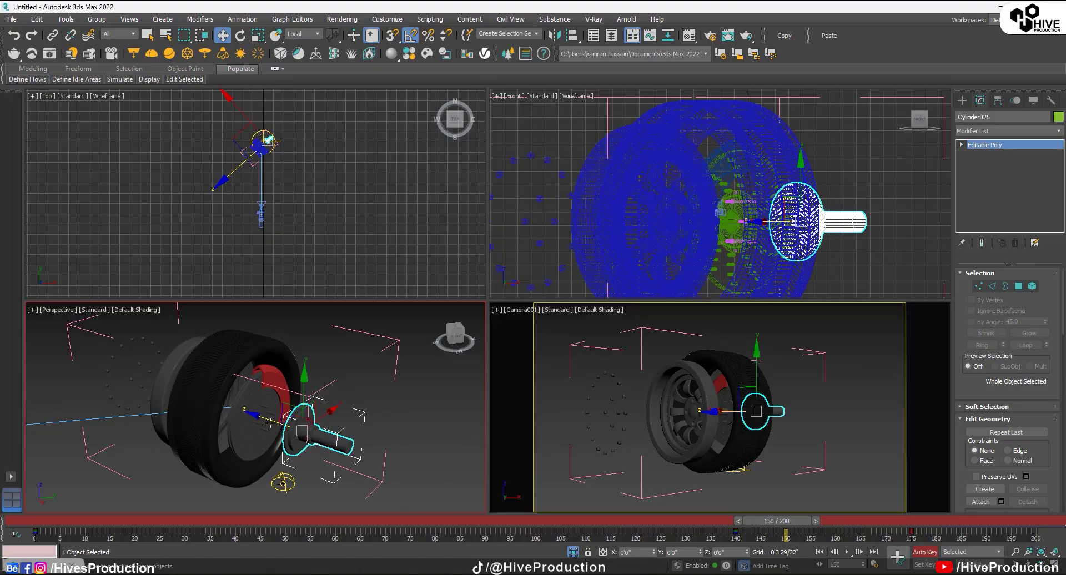
{"action": "scroll", "coordinate": [253, 434], "scroll_direction": "up", "scroll_amount": 3}
{"action": "left_click", "coordinate": [259, 419]}
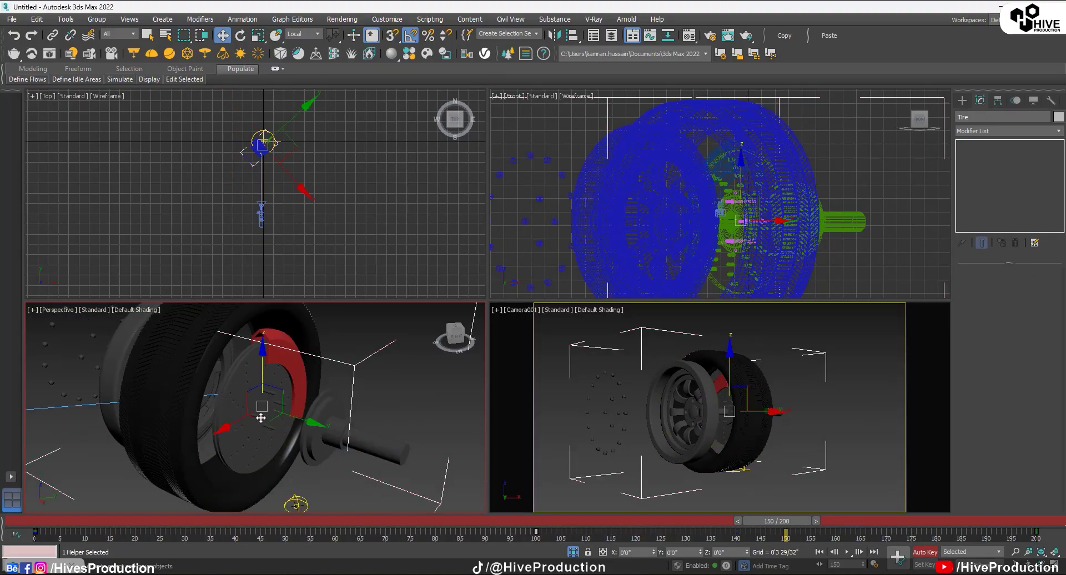
{"action": "scroll", "coordinate": [264, 428], "scroll_direction": "up", "scroll_amount": 4}
{"action": "left_click", "coordinate": [280, 424]}
{"action": "scroll", "coordinate": [307, 396], "scroll_direction": "down", "scroll_amount": 4}
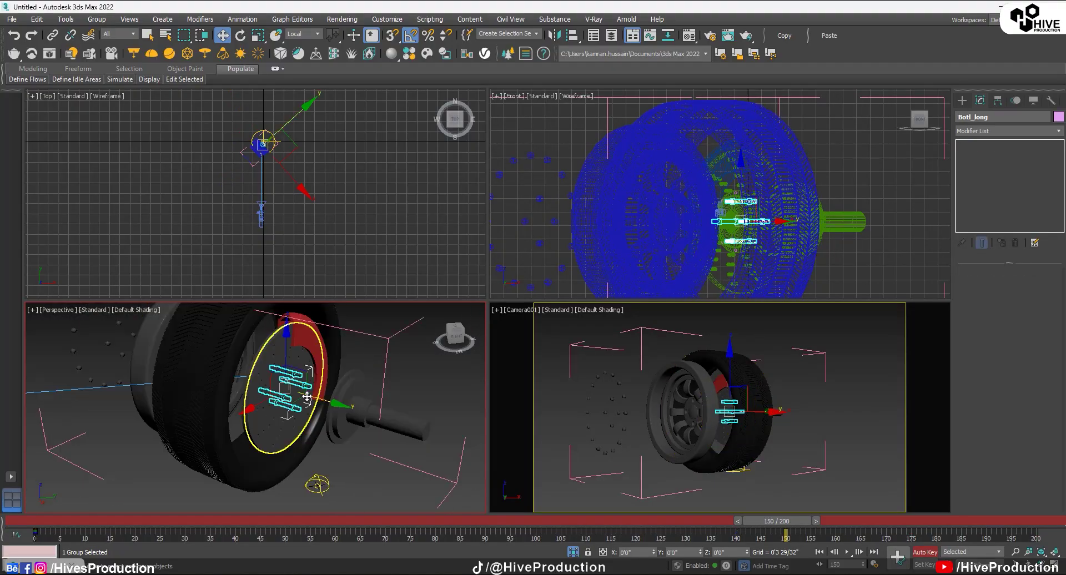
{"action": "left_click", "coordinate": [896, 558]}
- At frame 190, move the long bolts out behind the wheel along their local Y axis, close to the hub shaft
{"action": "left_click_drag", "start_coordinate": [783, 525], "coordinate": [981, 538]}
{"action": "key", "text": "w"}
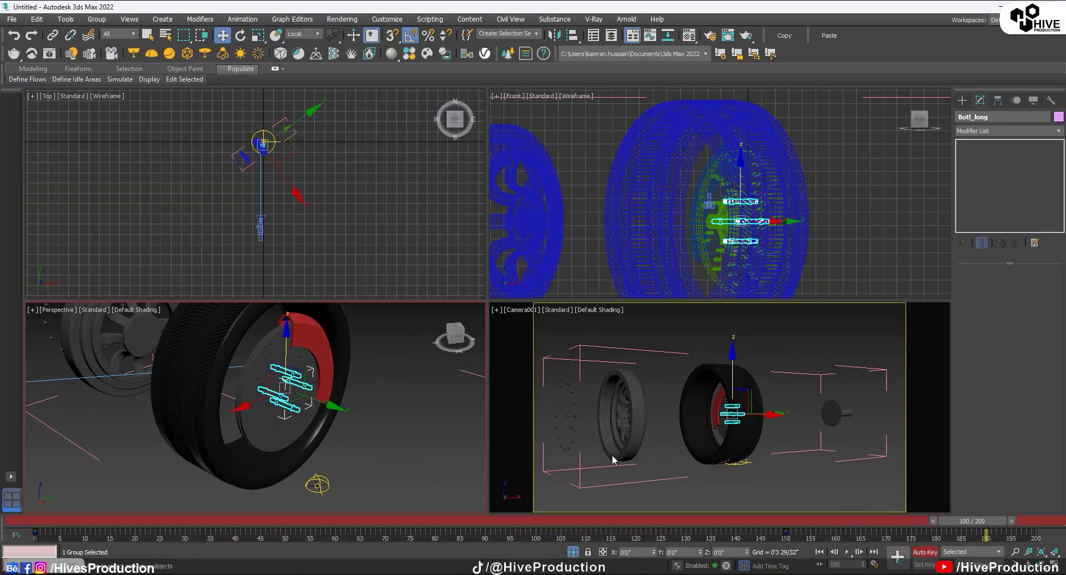
{"action": "scroll", "coordinate": [318, 405], "scroll_direction": "down", "scroll_amount": 3}
{"action": "left_click_drag", "start_coordinate": [318, 405], "coordinate": [433, 451]}
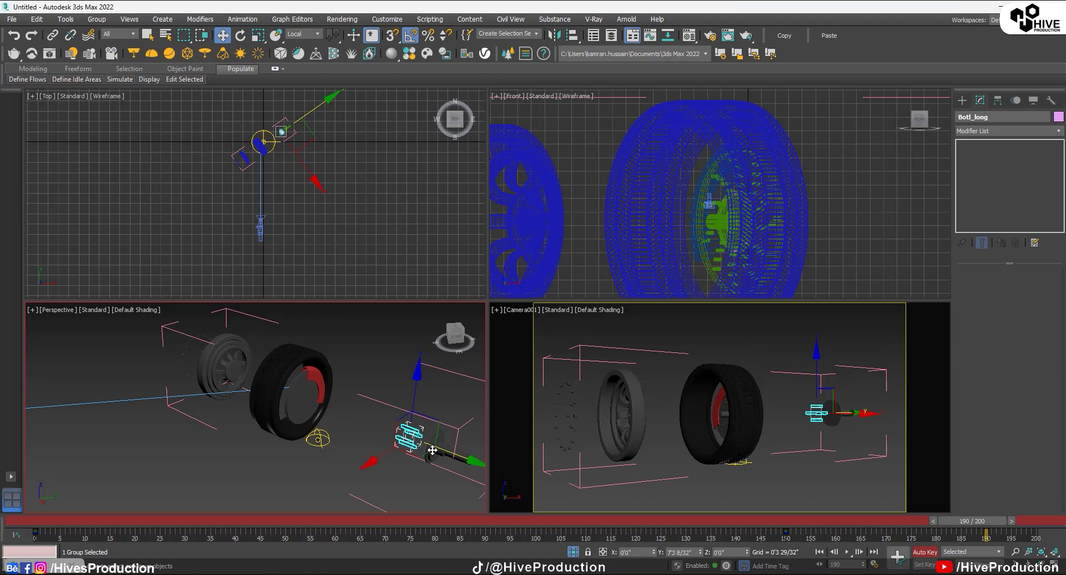
- Scrub back from frame 190 to frame 165 to examine the spacing between the long bolts and the hub shaft
{"action": "left_click_drag", "start_coordinate": [980, 526], "coordinate": [750, 563]}
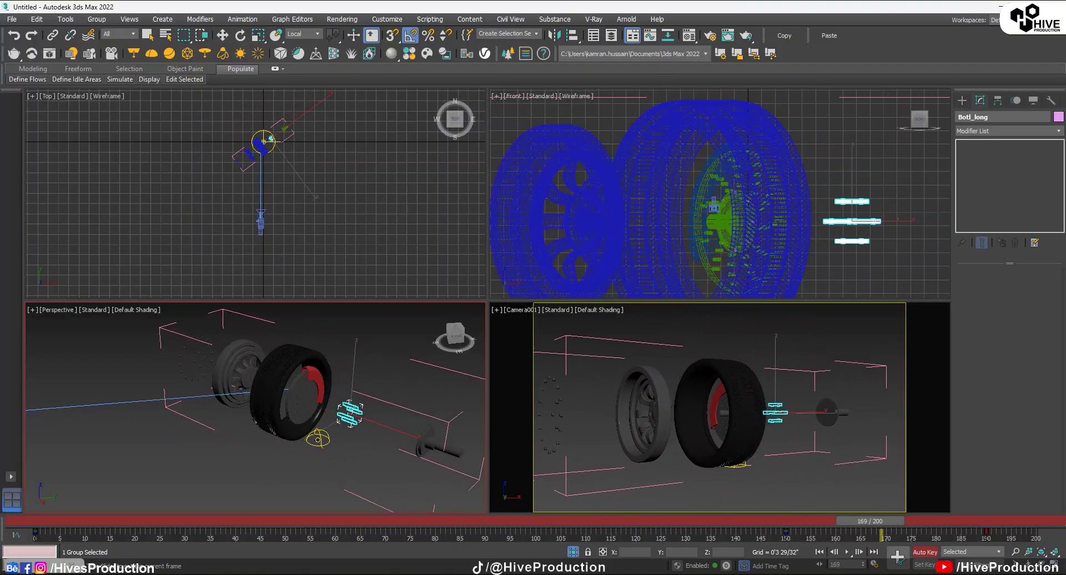
{"action": "left_click_drag", "start_coordinate": [989, 566], "coordinate": [862, 547]}
{"action": "key", "text": "comma"}
{"action": "key", "text": "comma"}
{"action": "key", "text": "comma"}
{"action": "key", "text": "comma"}
{"action": "key", "text": "comma"}
{"action": "key", "text": "comma"}
{"action": "key", "text": "comma"}
{"action": "key", "text": "comma"}
{"action": "key", "text": "comma"}
- Select the hub shaft and retime its start and end keyframes to frames 120 and 155
{"action": "right_click", "coordinate": [831, 442]}
{"action": "left_click", "coordinate": [831, 412]}
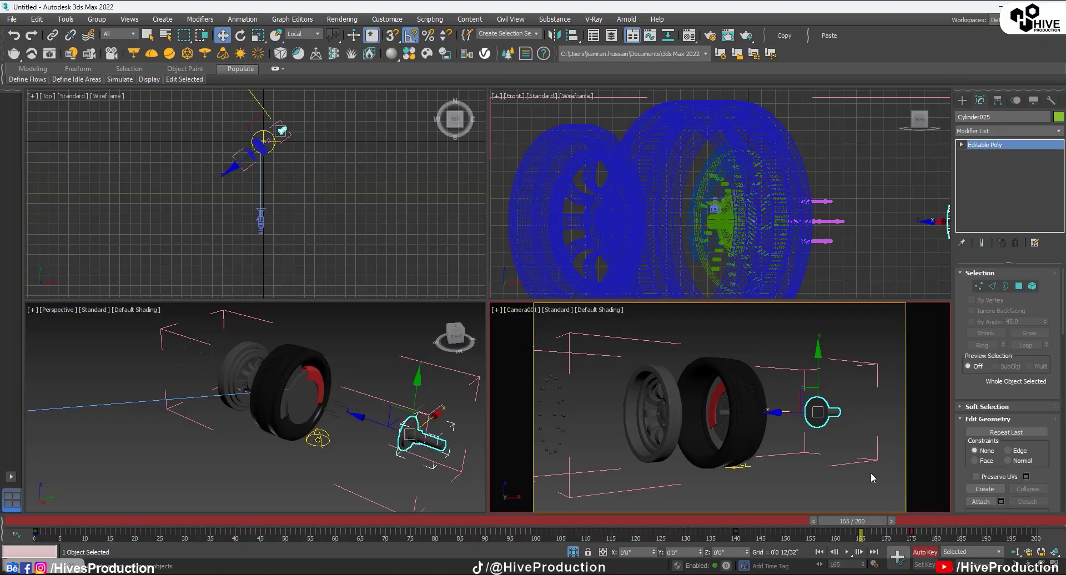
{"action": "left_click_drag", "start_coordinate": [932, 538], "coordinate": [773, 544]}
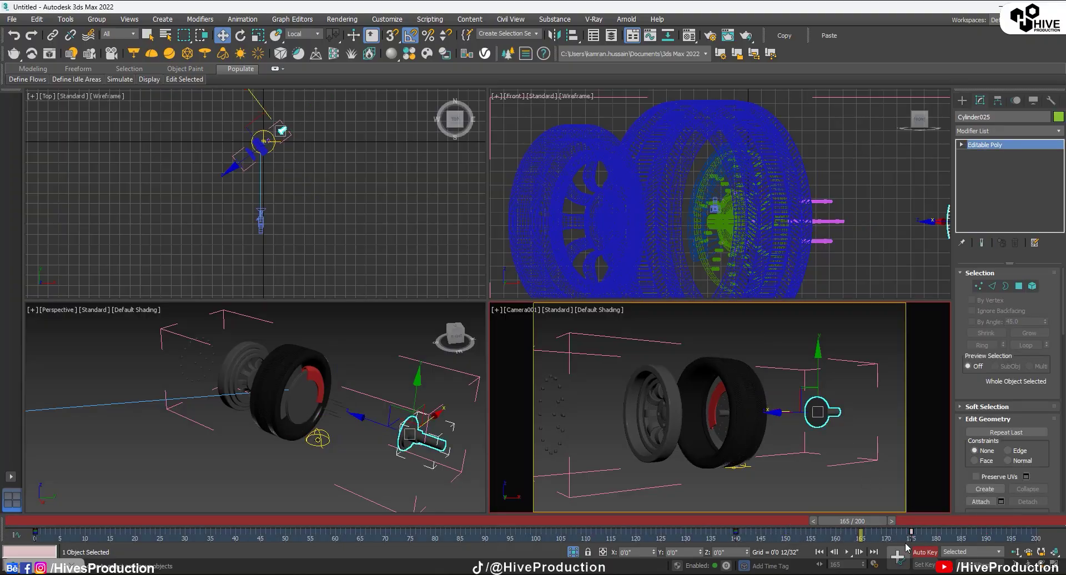
{"action": "left_click_drag", "start_coordinate": [735, 534], "coordinate": [635, 551]}
- Select the long bolts group and retime its start and end keyframes to frames 130 and 170
{"action": "left_click_drag", "start_coordinate": [842, 524], "coordinate": [875, 525]}
{"action": "key", "text": "w"}
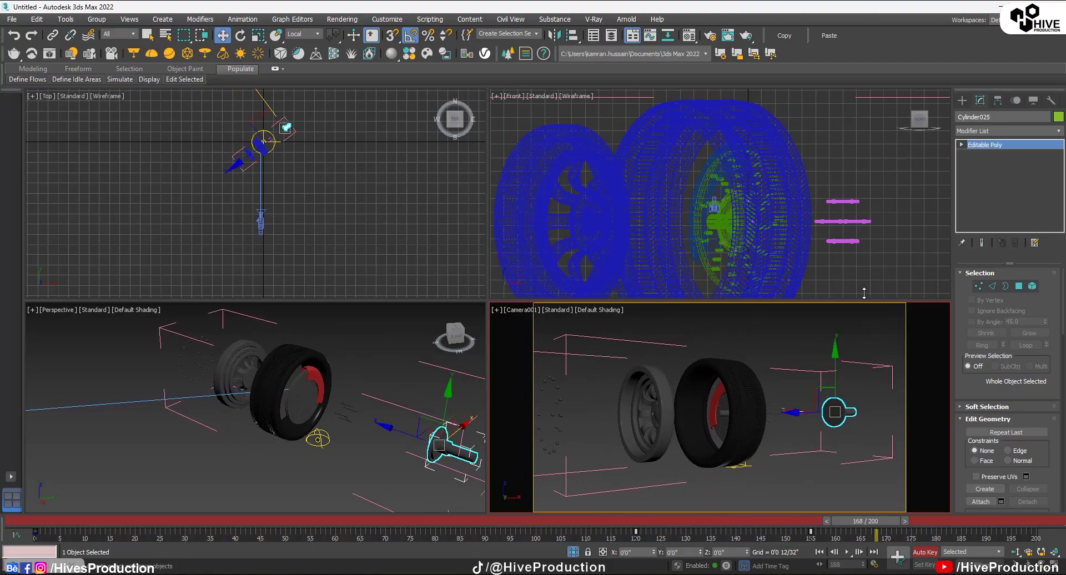
{"action": "left_click", "coordinate": [847, 223]}
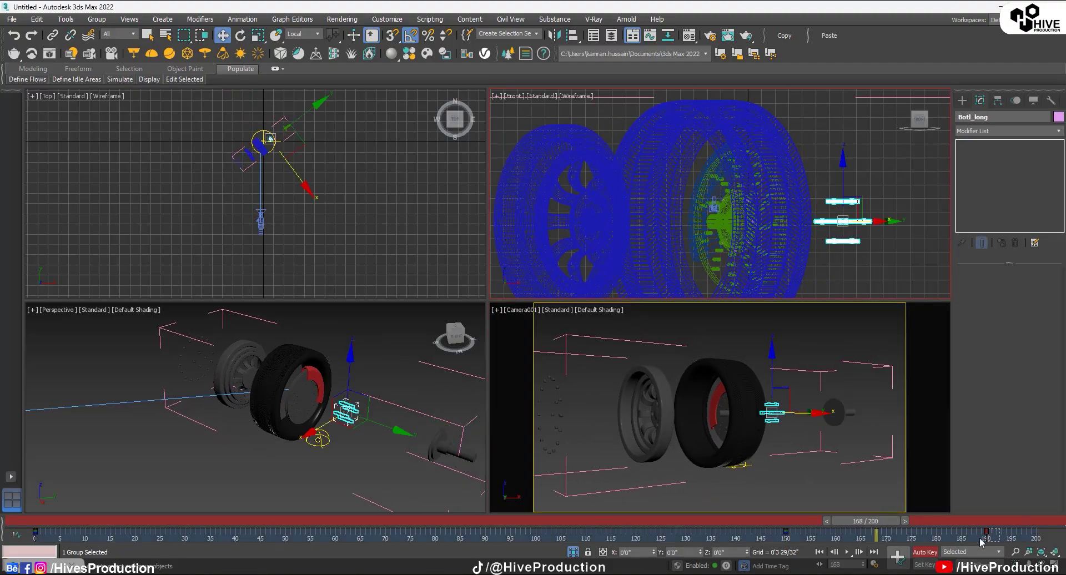
{"action": "left_click_drag", "start_coordinate": [784, 531], "coordinate": [685, 534]}
{"action": "mouse_move", "coordinate": [853, 525]}
{"action": "left_mouse_down"}
{"action": "mouse_move", "coordinate": [900, 533]}
{"action": "mouse_move", "coordinate": [725, 536]}
{"action": "mouse_move", "coordinate": [865, 540]}
{"action": "left_mouse_up"}
{"action": "key", "text": "w"}
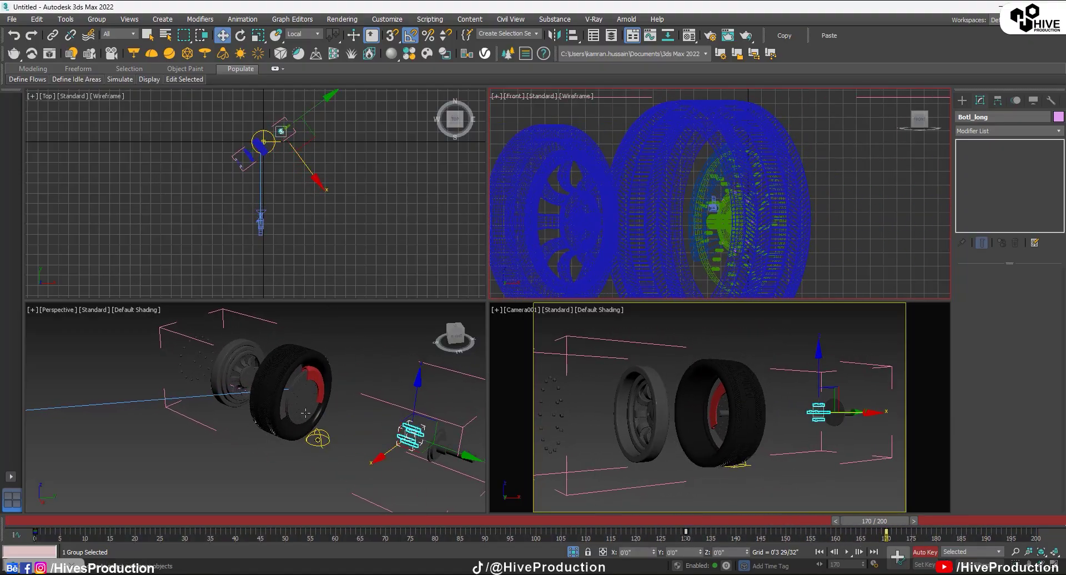
- Key the rearmost brake disc at frame 144, and at frame 180 move it along its local Z axis toward the long bolts
{"action": "left_click", "coordinate": [308, 415]}
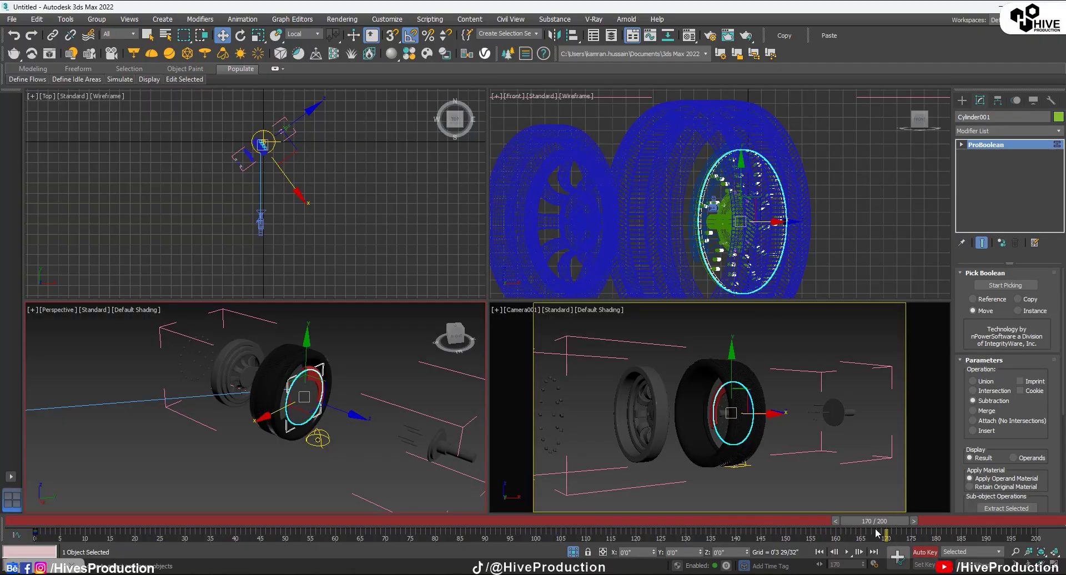
{"action": "left_click_drag", "start_coordinate": [883, 524], "coordinate": [756, 533]}
{"action": "key", "text": "w"}
{"action": "left_click_drag", "start_coordinate": [771, 522], "coordinate": [946, 523]}
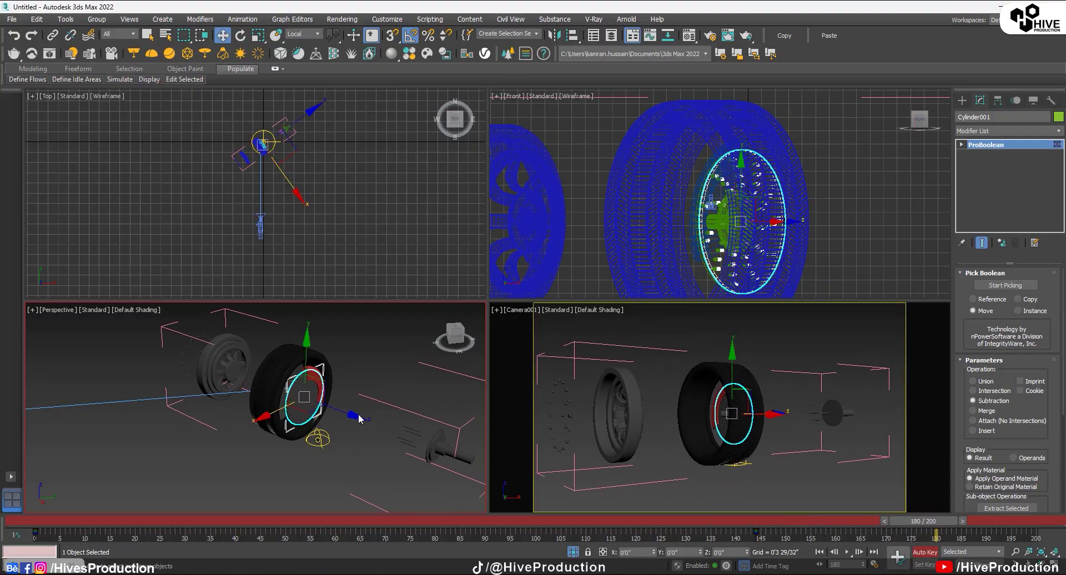
{"action": "left_click_drag", "start_coordinate": [351, 416], "coordinate": [421, 446]}
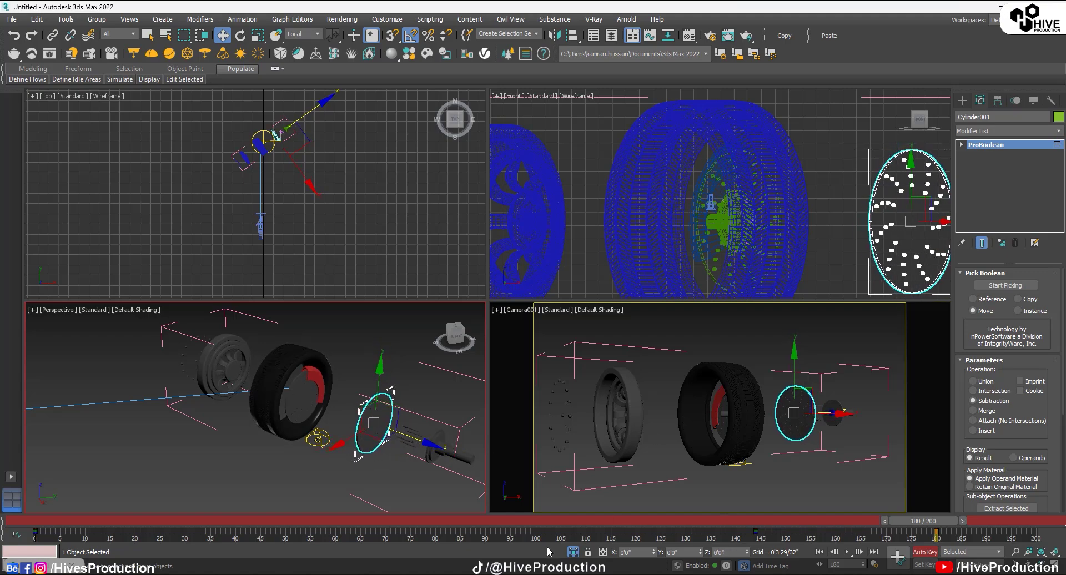
- Key the second brake disc at frame 150, and at frame 190 move it along local Z to just in front of the first disc
{"action": "left_click_drag", "start_coordinate": [931, 526], "coordinate": [785, 530]}
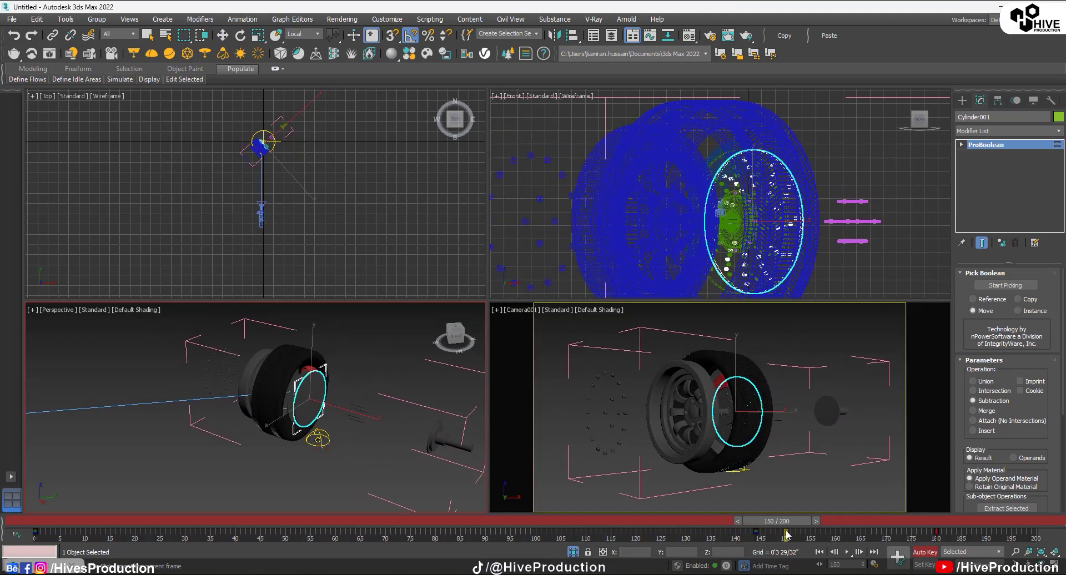
{"action": "scroll", "coordinate": [288, 404], "scroll_direction": "up", "scroll_amount": 3}
{"action": "left_click", "coordinate": [294, 393]}
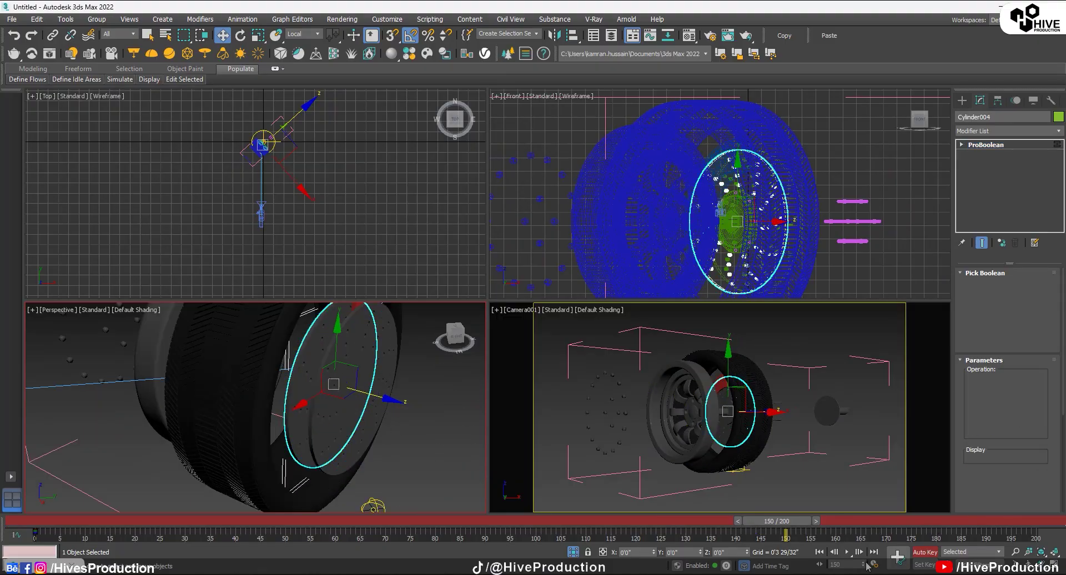
{"action": "left_click_drag", "start_coordinate": [800, 532], "coordinate": [976, 548]}
{"action": "key", "text": "w"}
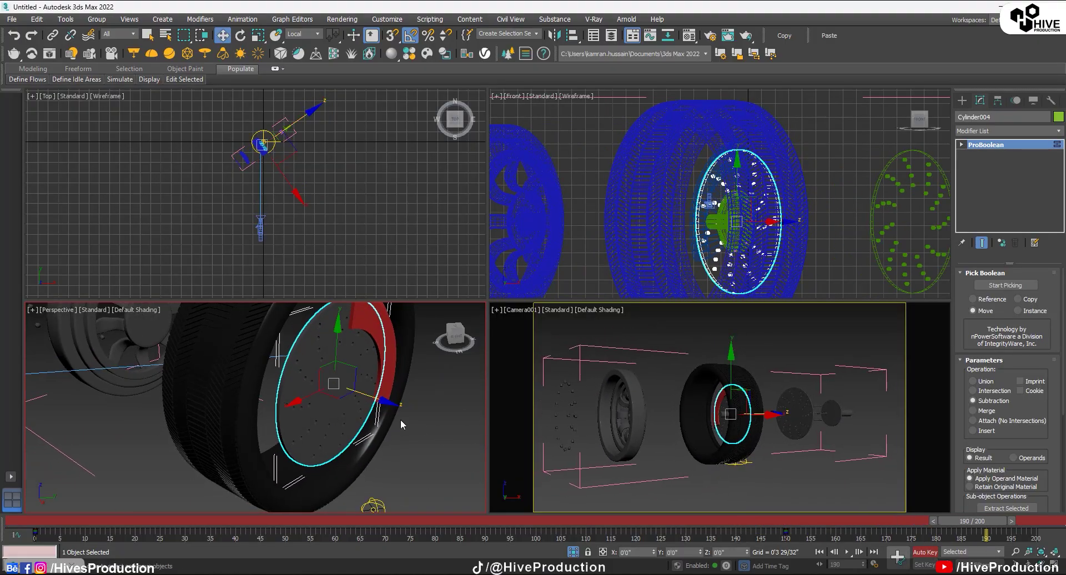
{"action": "left_click_drag", "start_coordinate": [420, 423], "coordinate": [489, 449]}
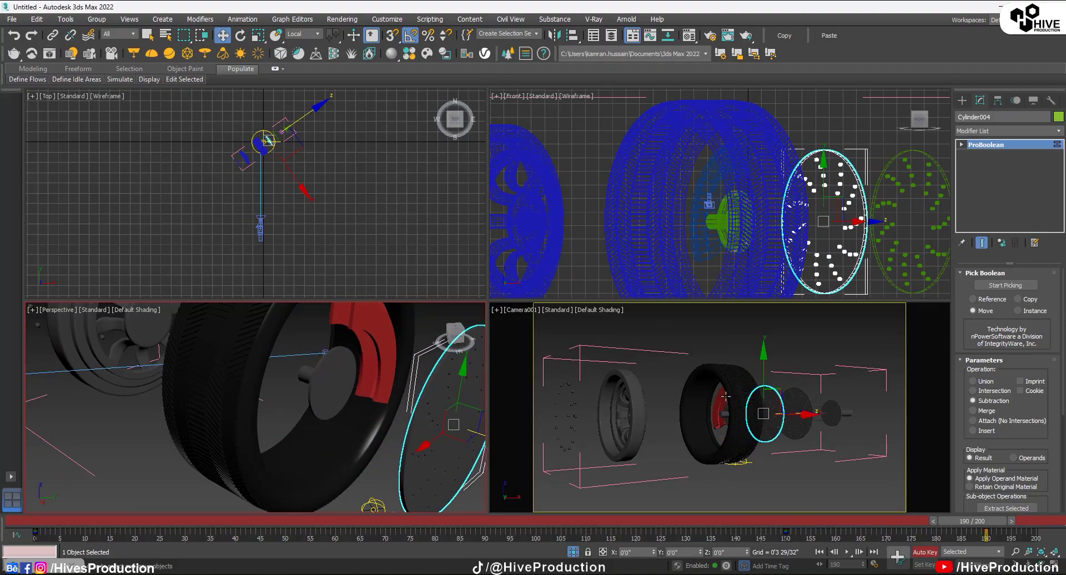
- Key the tyre at frame 158, and at frame 180 move it along its local Y axis toward the rim
{"action": "left_click_drag", "start_coordinate": [960, 527], "coordinate": [808, 551]}
{"action": "key", "text": "w"}
{"action": "left_click", "coordinate": [750, 445]}
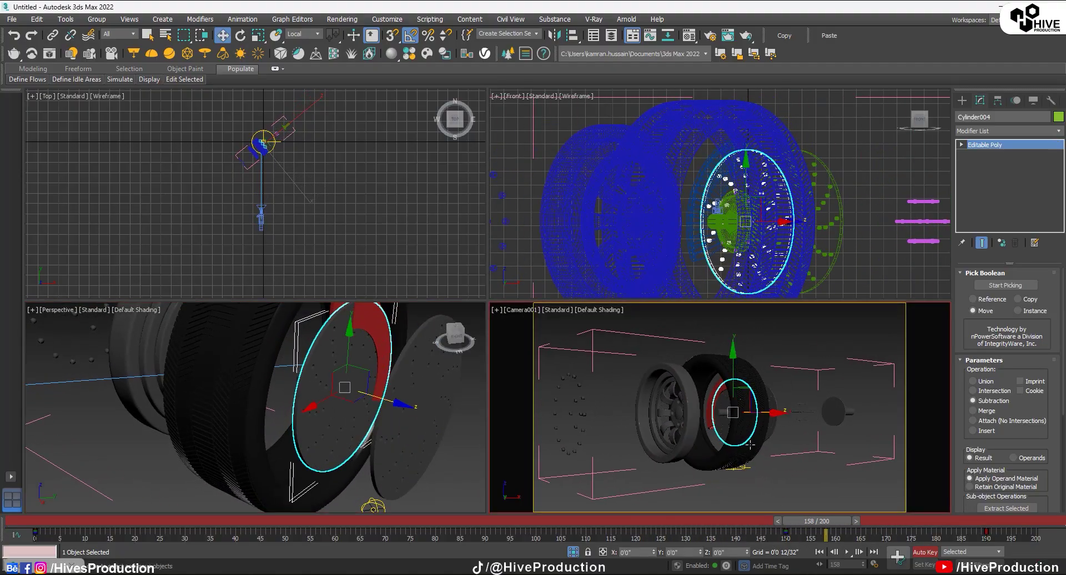
{"action": "left_click", "coordinate": [707, 378]}
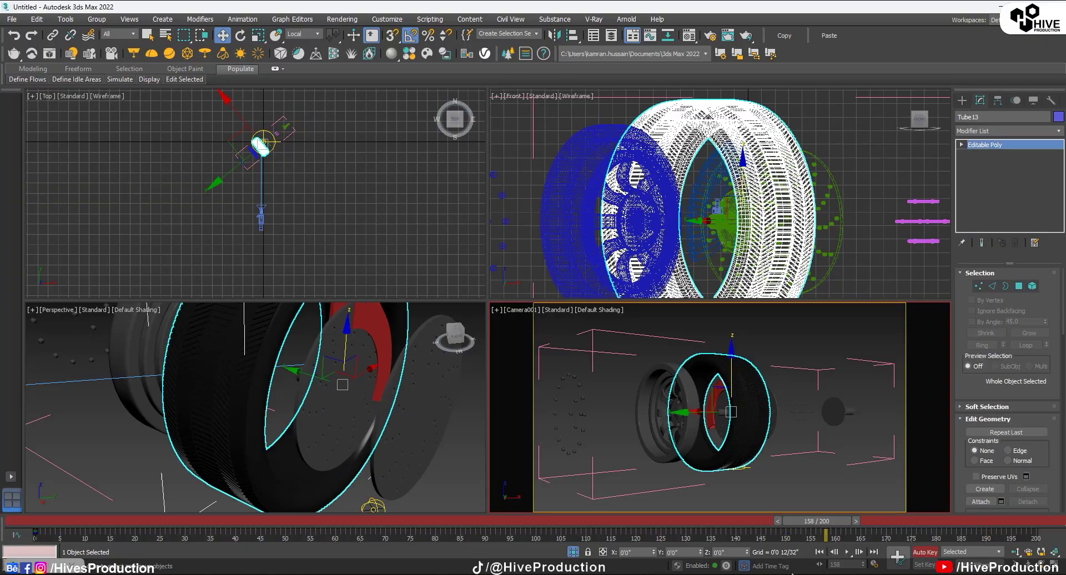
{"action": "left_click_drag", "start_coordinate": [833, 532], "coordinate": [936, 534]}
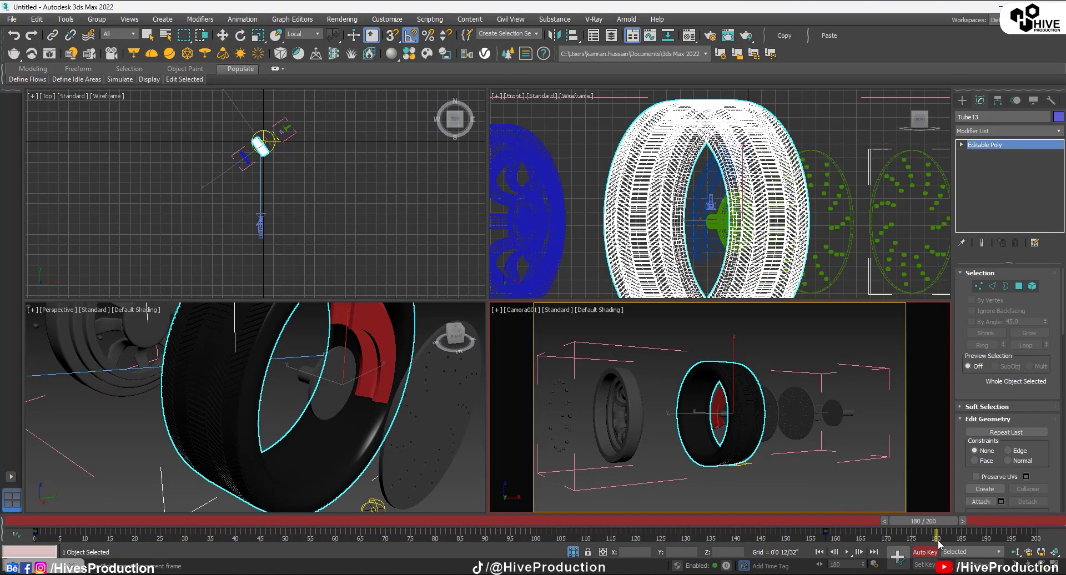
{"action": "left_click_drag", "start_coordinate": [692, 417], "coordinate": [654, 416]}
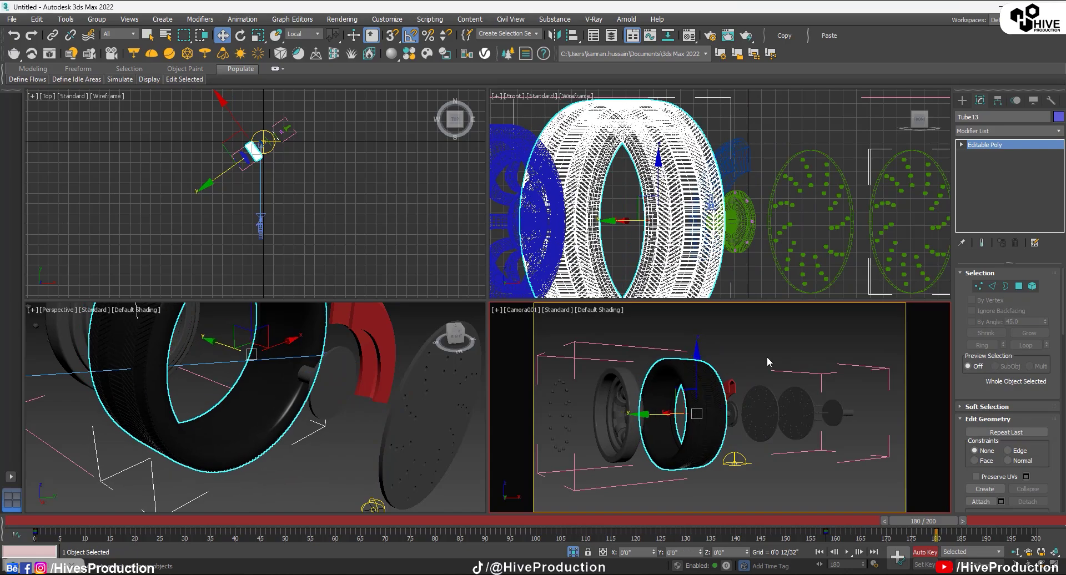
- Key the red brake caliper at frame 165, and at frame 190 move it along its local Z axis toward the brake discs
{"action": "left_click_drag", "start_coordinate": [931, 527], "coordinate": [847, 535]}
{"action": "left_click_drag", "start_coordinate": [870, 536], "coordinate": [860, 540]}
{"action": "key", "text": "w"}
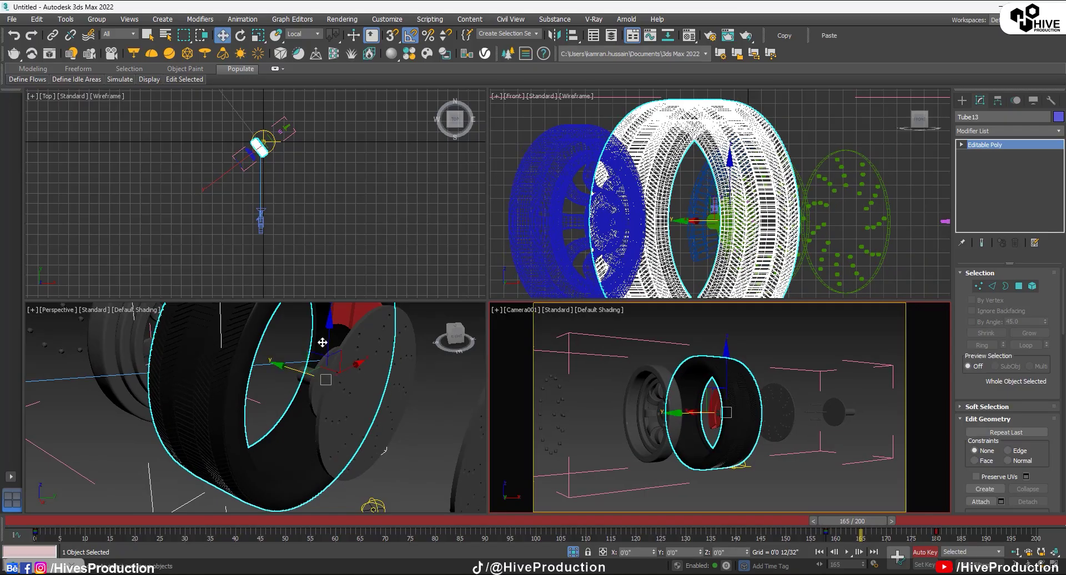
{"action": "left_click", "coordinate": [350, 311]}
{"action": "left_click", "coordinate": [898, 557]}
{"action": "left_click_drag", "start_coordinate": [851, 524], "coordinate": [973, 551]}
{"action": "key", "text": "w"}
{"action": "left_click_drag", "start_coordinate": [761, 419], "coordinate": [783, 419]}
{"action": "key", "text": "ctrl+z"}
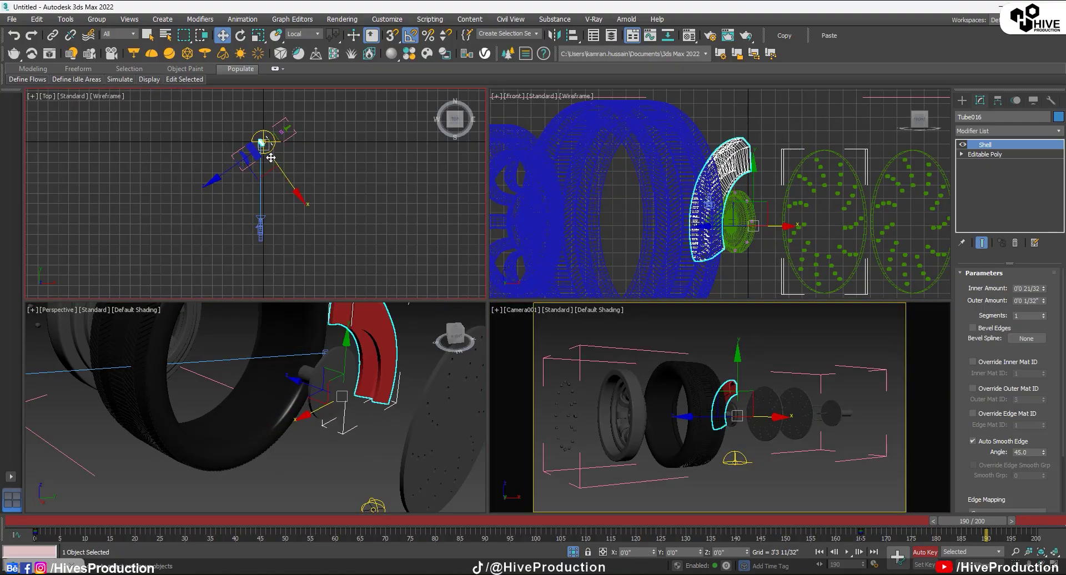
{"action": "left_click_drag", "start_coordinate": [226, 177], "coordinate": [232, 177]}
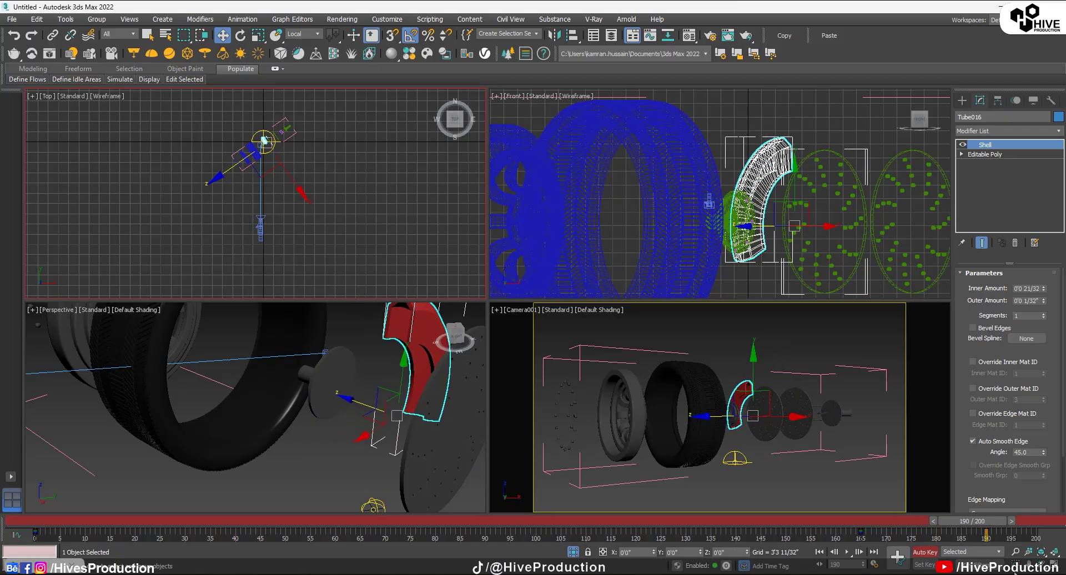
- At frame 200, orbit the target camera slightly around the exploded parts and turn off Auto Key
{"action": "left_click_drag", "start_coordinate": [982, 524], "coordinate": [1043, 533]}
{"action": "key", "text": "w"}
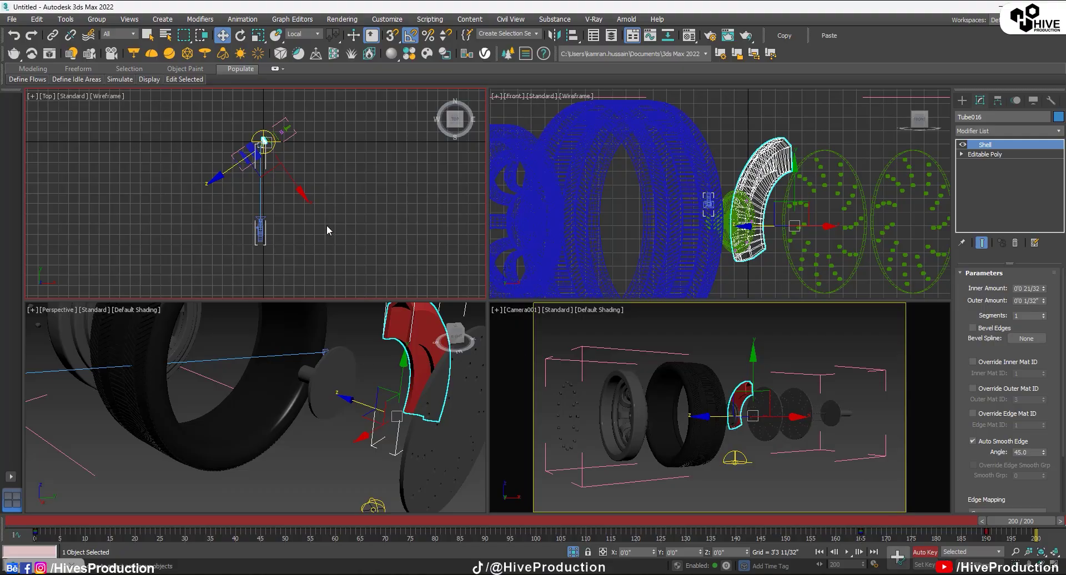
{"action": "left_click", "coordinate": [262, 230]}
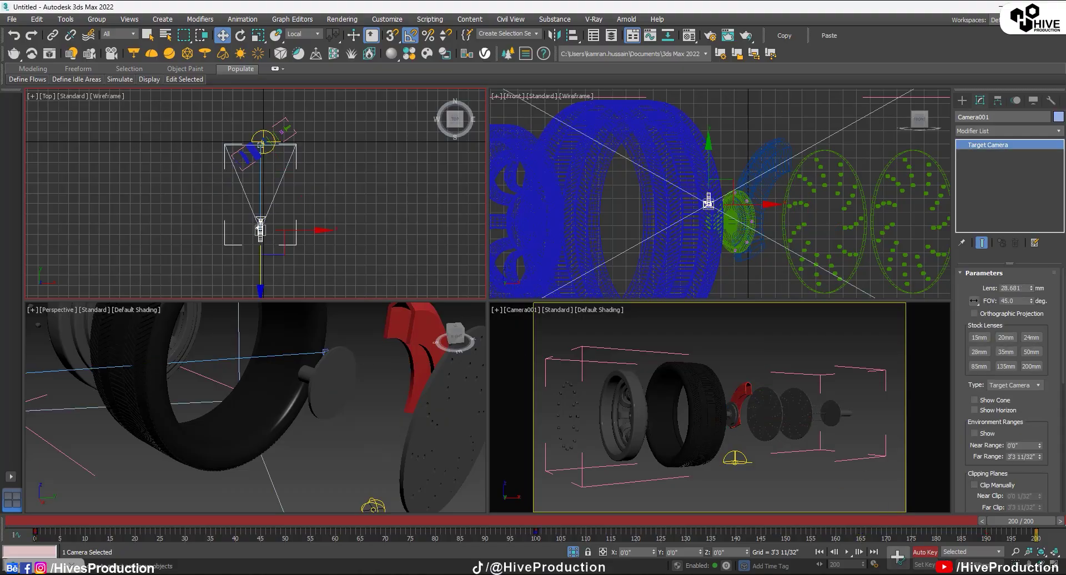
{"action": "right_click", "coordinate": [925, 478]}
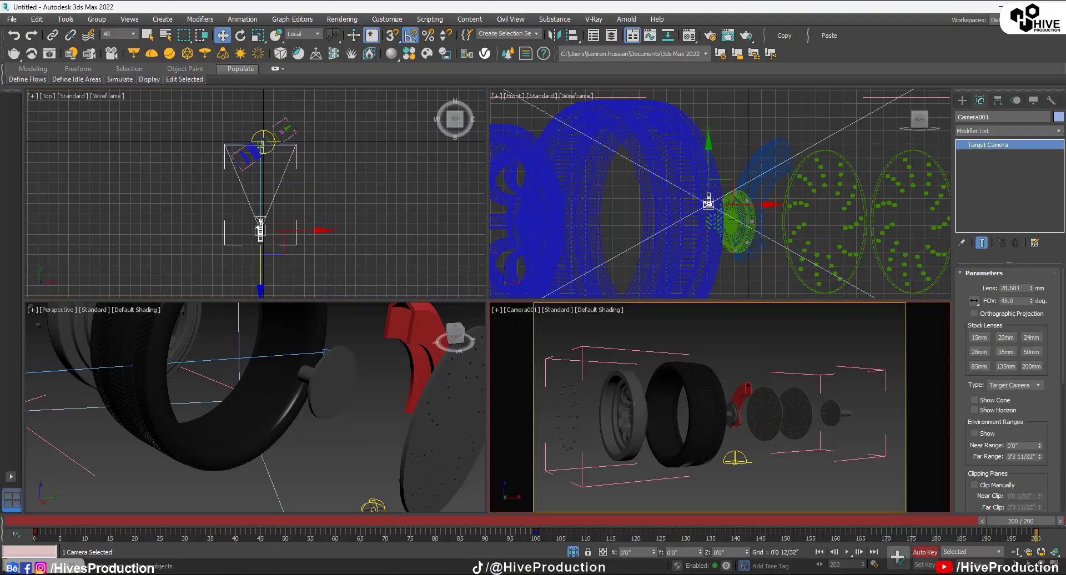
{"action": "left_click", "coordinate": [1040, 565]}
{"action": "left_click_drag", "start_coordinate": [725, 420], "coordinate": [722, 419]}
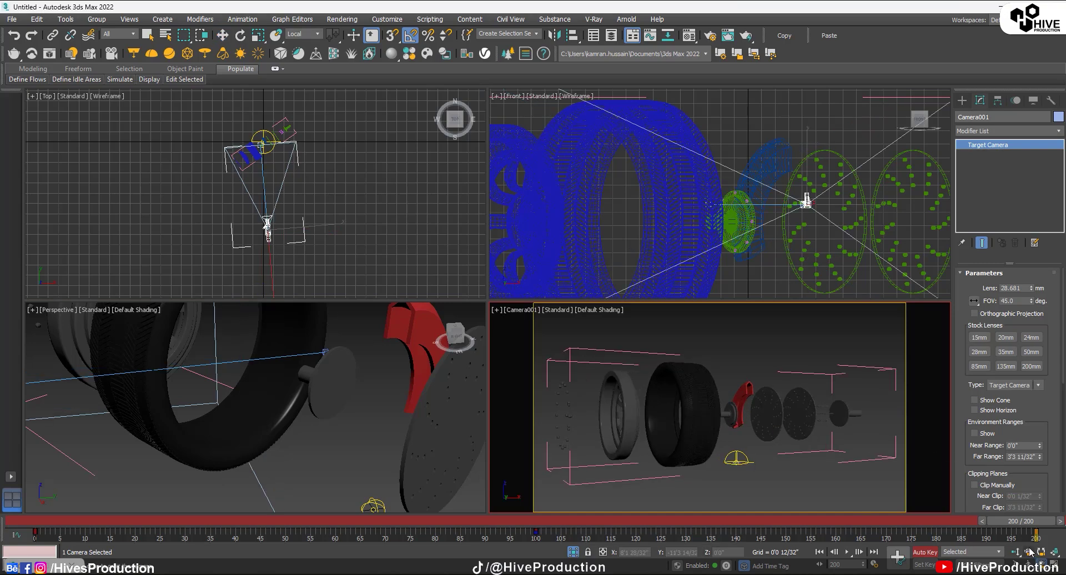
{"action": "left_click", "coordinate": [925, 552]}
- Close the opened part groups and clear the selection
{"action": "right_click", "coordinate": [789, 477]}
{"action": "left_click", "coordinate": [869, 492]}
{"action": "left_click", "coordinate": [832, 450]}
{"action": "left_click", "coordinate": [100, 21]}
{"action": "left_click", "coordinate": [111, 90]}
{"action": "left_click", "coordinate": [804, 485]}
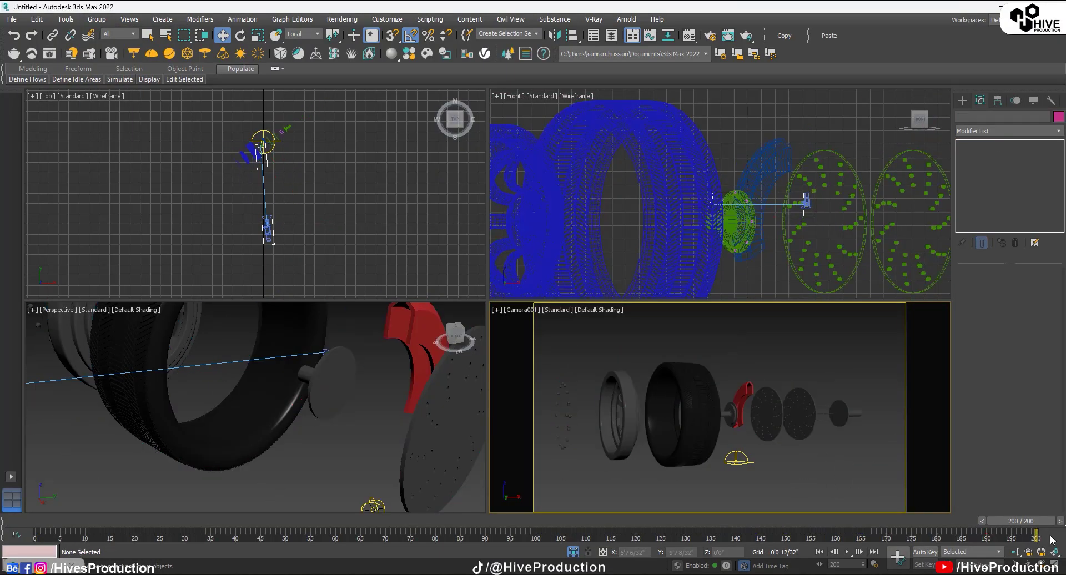
- Play the wheel animation from frame 0 in the camera view to check the exploded motion
{"action": "left_click_drag", "start_coordinate": [1025, 525], "coordinate": [33, 522]}
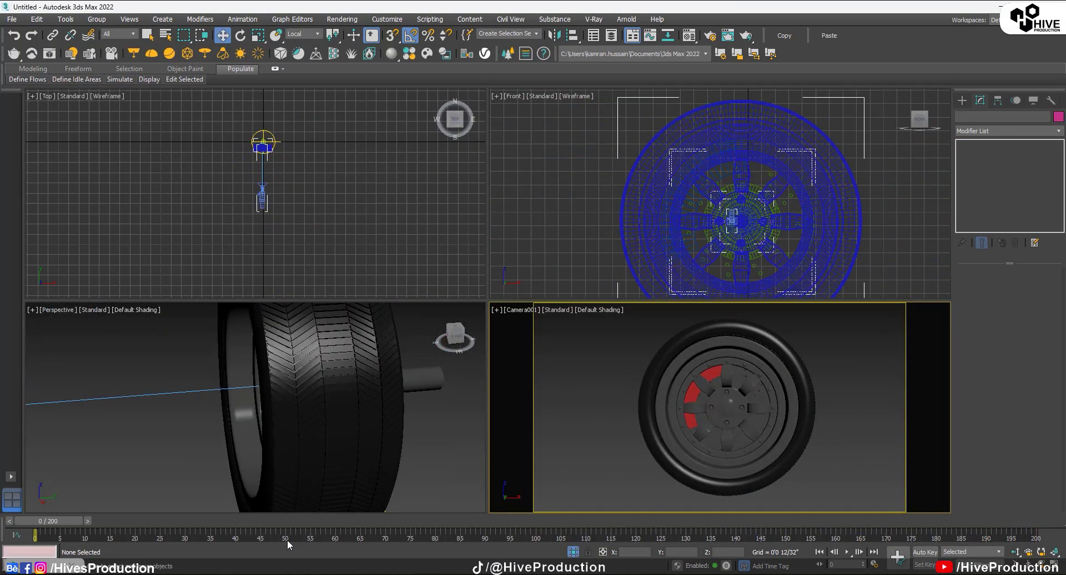
{"action": "left_click", "coordinate": [847, 552]}
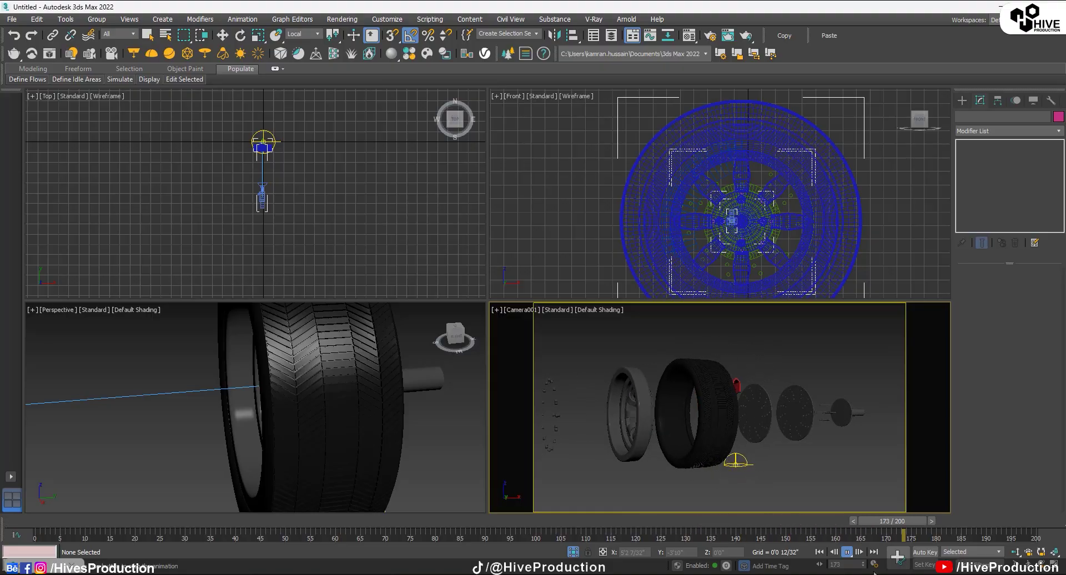
{"action": "left_click", "coordinate": [847, 552]}
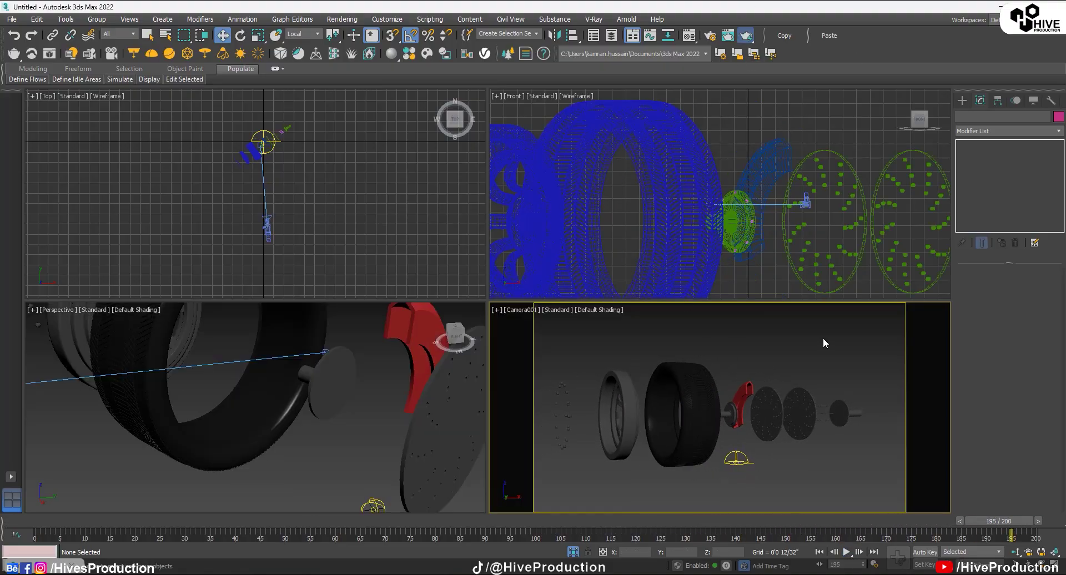
- Render the exploded wheel animation from the camera view
{"action": "key", "text": "shift+q"}
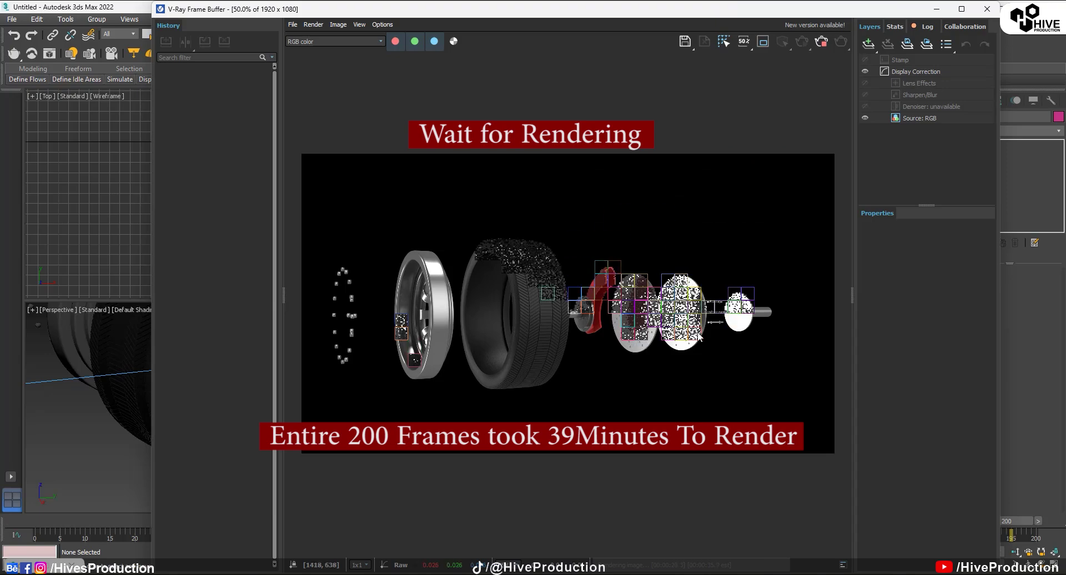
{"action": "double_click", "coordinate": [757, 337]}
{"action": "double_click", "coordinate": [757, 338]}
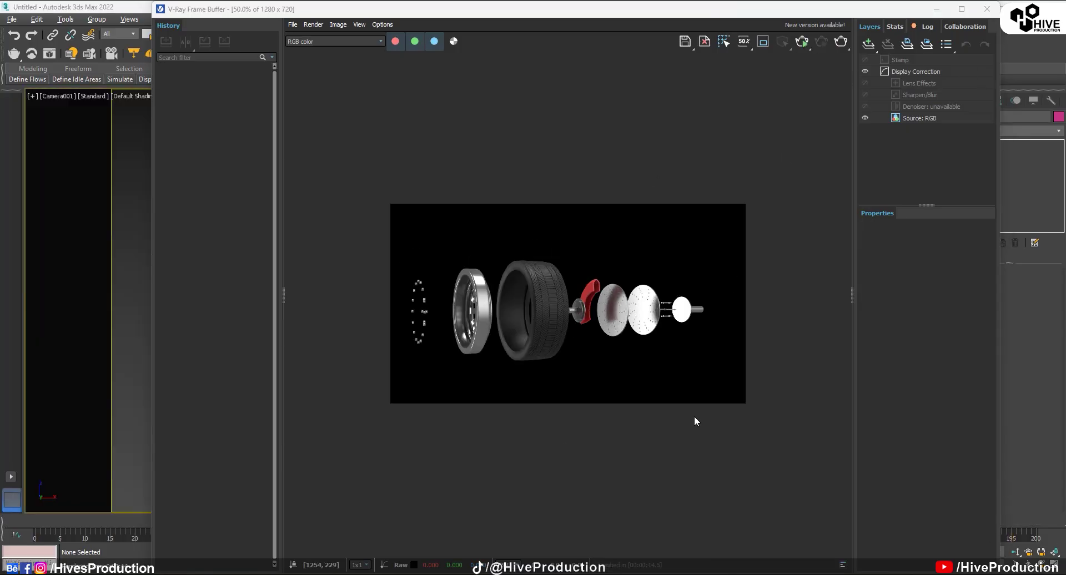
- Switch to After Effects and import the Tire_Animation PNG sequence from the Desktop's Prefume/Tire_Exploaded/Output folder
{"action": "mouse_move", "coordinate": [644, 573]}
{"action": "left_click", "coordinate": [717, 573]}
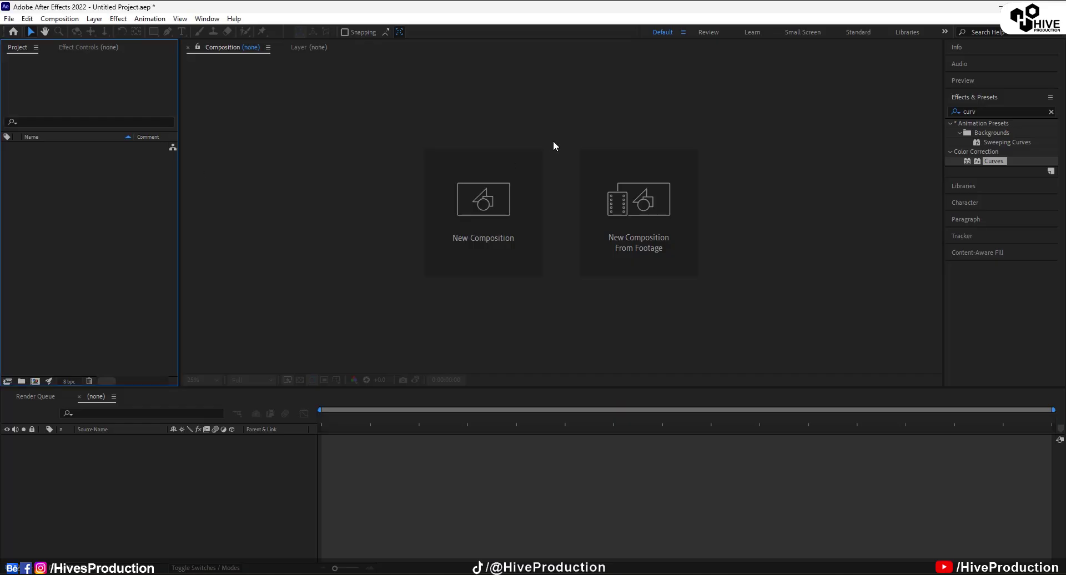
{"action": "double_click", "coordinate": [71, 202]}
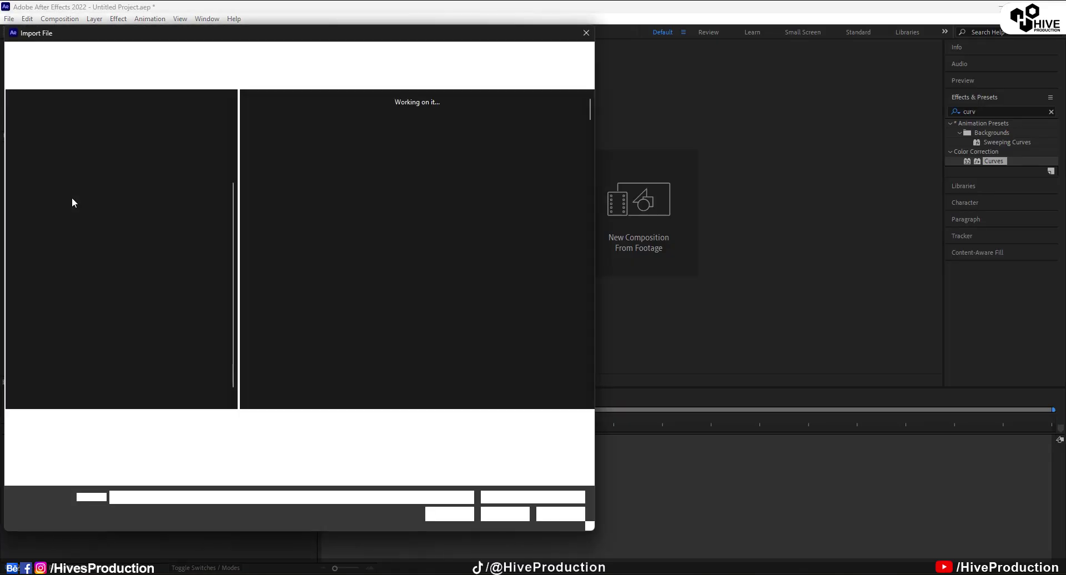
{"action": "scroll", "coordinate": [488, 278], "scroll_direction": "down", "scroll_amount": 3}
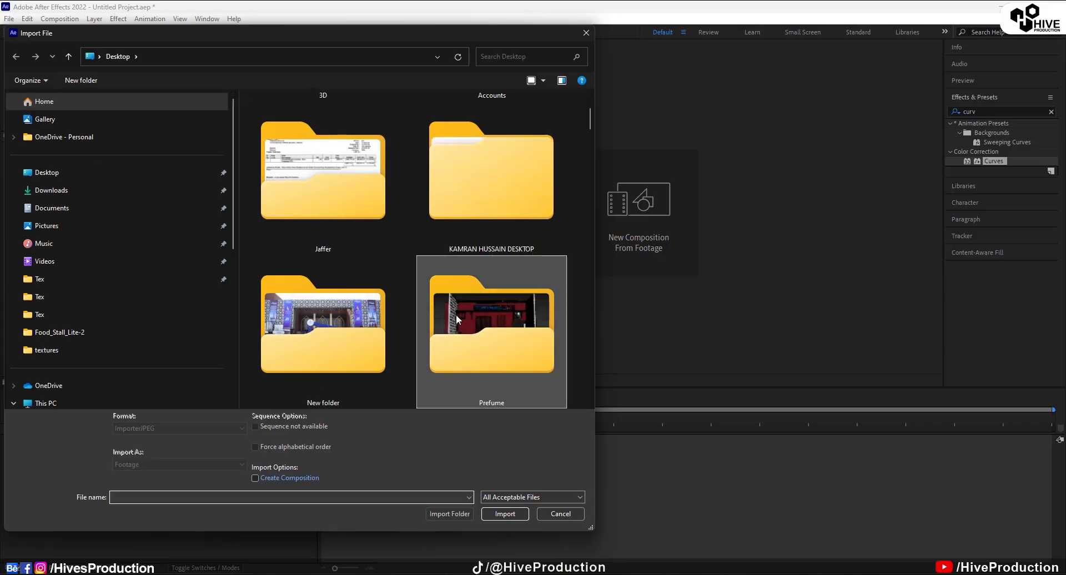
{"action": "double_click", "coordinate": [493, 333]}
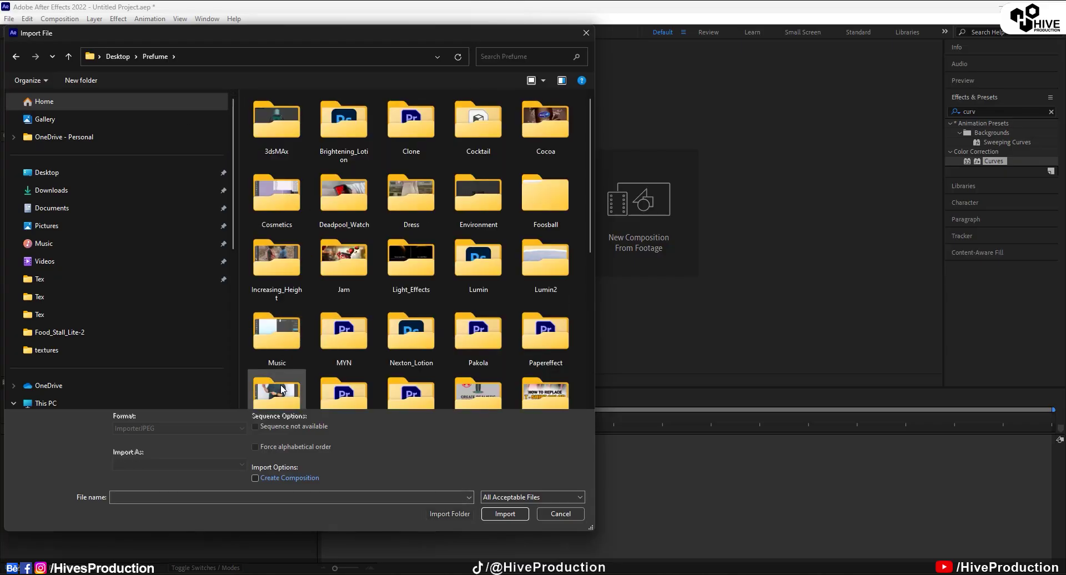
{"action": "scroll", "coordinate": [466, 317], "scroll_direction": "down", "scroll_amount": 3}
{"action": "double_click", "coordinate": [289, 356]}
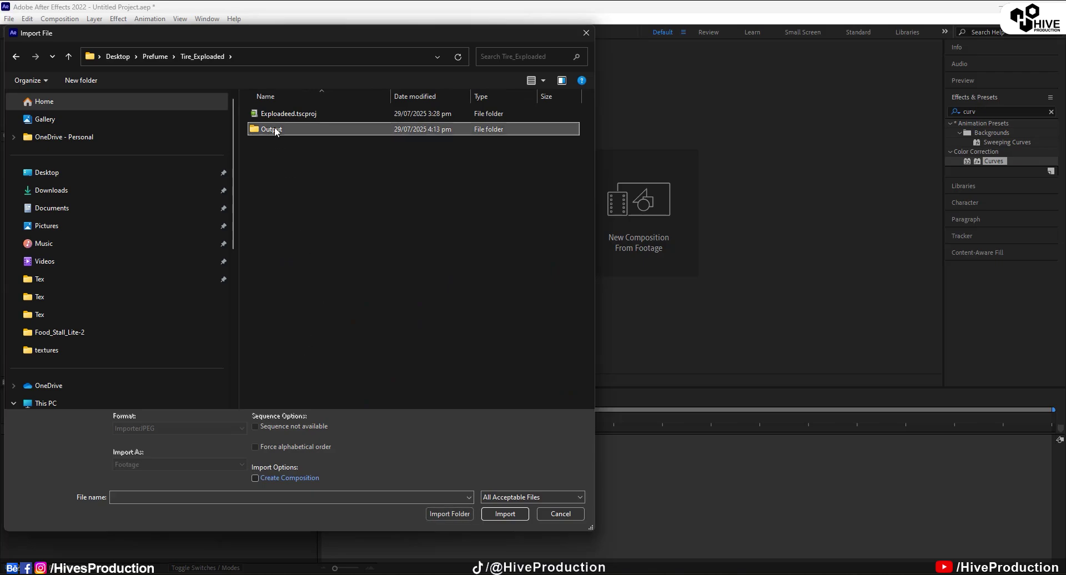
{"action": "double_click", "coordinate": [274, 128]}
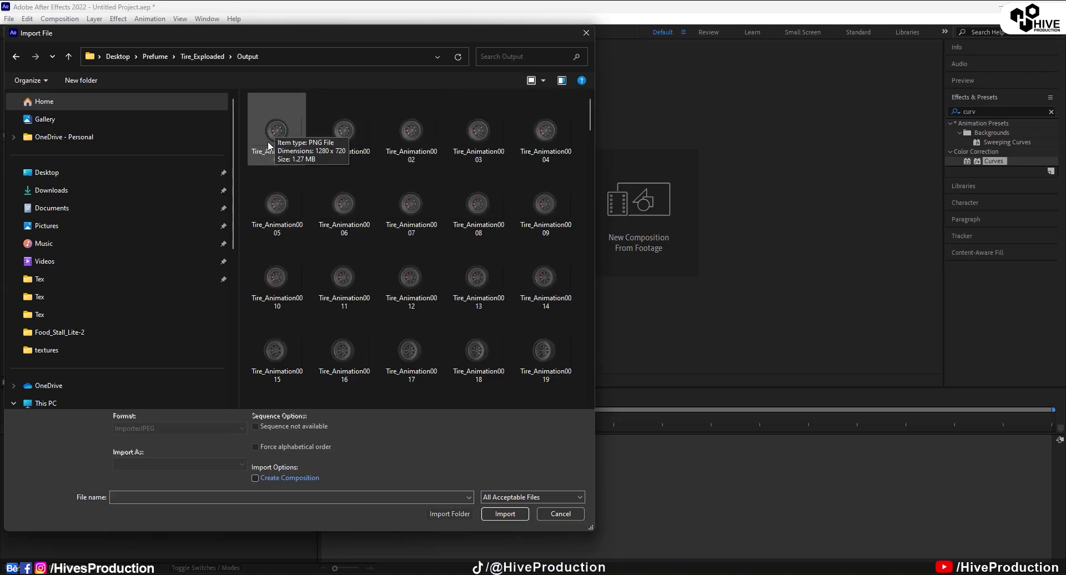
{"action": "double_click", "coordinate": [267, 141]}
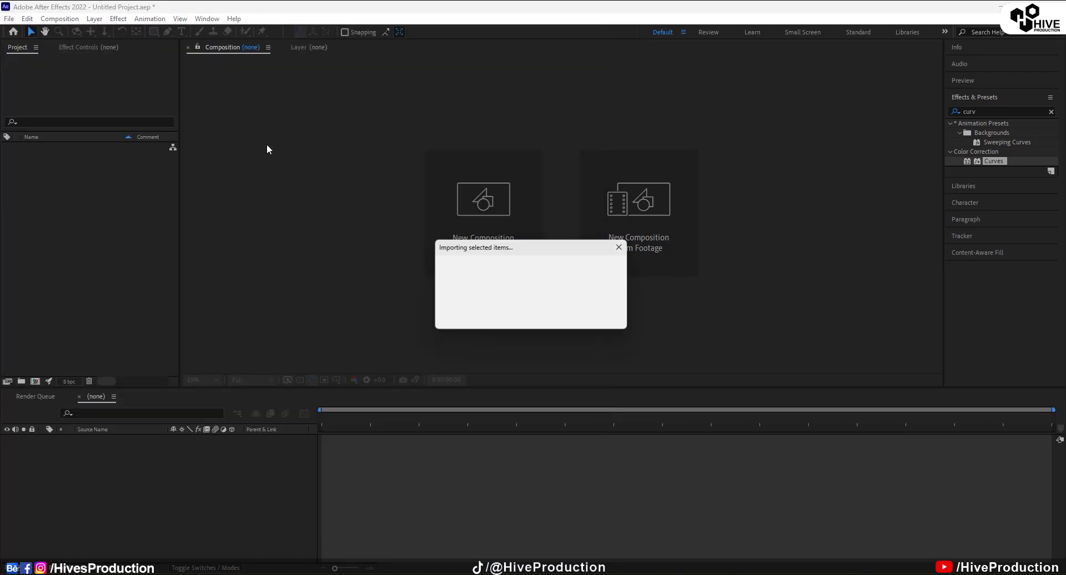
- Create a composition from the imported Tire_Animation sequence and set its duration to 0:00:10:21
{"action": "left_click_drag", "start_coordinate": [57, 148], "coordinate": [38, 382]}
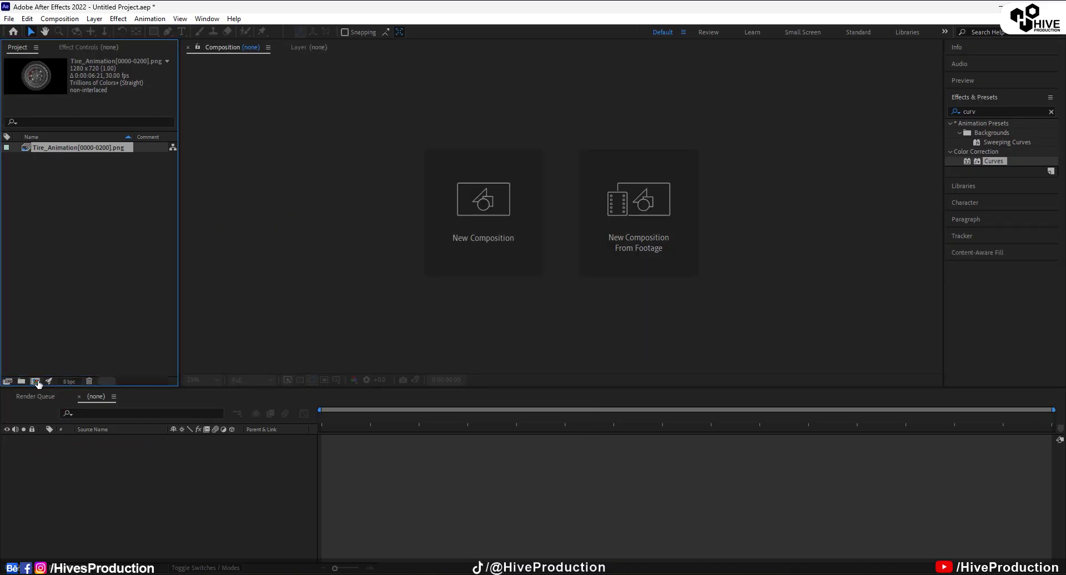
{"action": "left_click", "coordinate": [65, 23]}
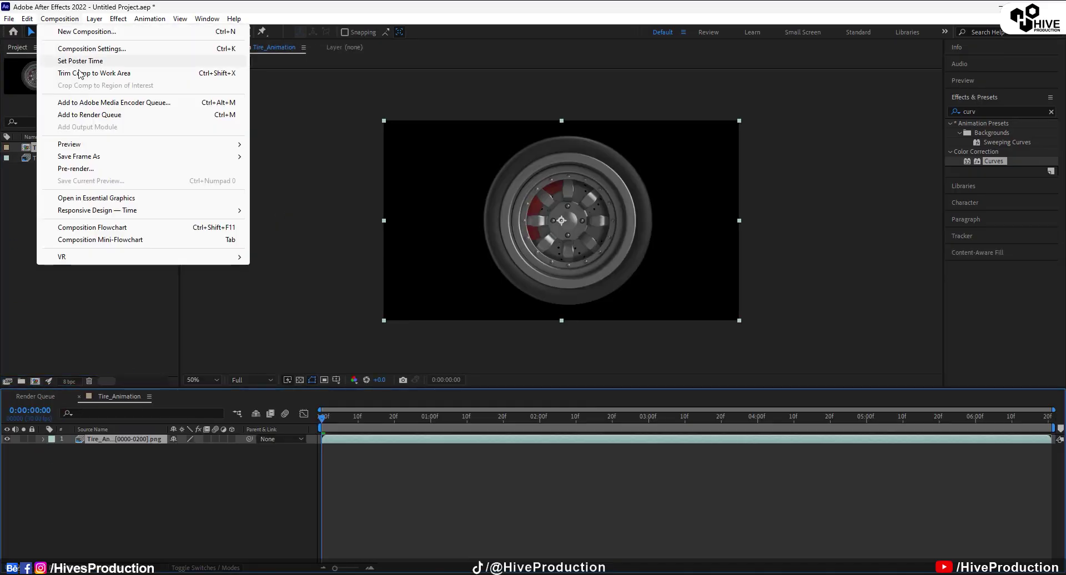
{"action": "left_click", "coordinate": [76, 49]}
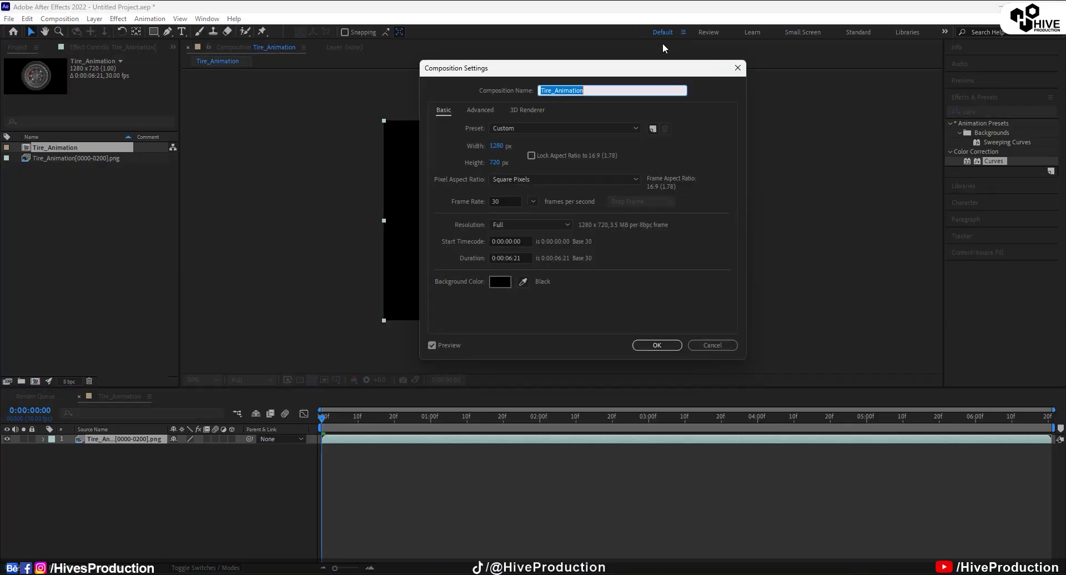
{"action": "left_click", "coordinate": [511, 258]}
{"action": "type", "text": "10"}
{"action": "key", "text": "Return"}
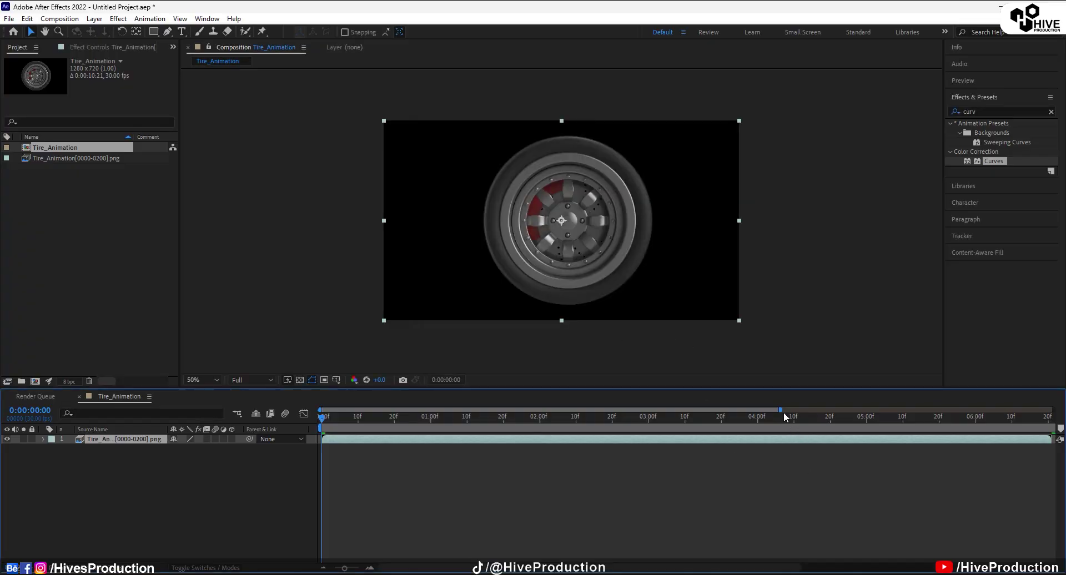
- Move the current time to 0:00:03:11, where the wheel's opening rotation ends
{"action": "left_click_drag", "start_coordinate": [791, 409], "coordinate": [1053, 409]}
{"action": "left_click", "coordinate": [876, 204]}
{"action": "left_click", "coordinate": [579, 231]}
{"action": "left_click_drag", "start_coordinate": [323, 418], "coordinate": [551, 460]}
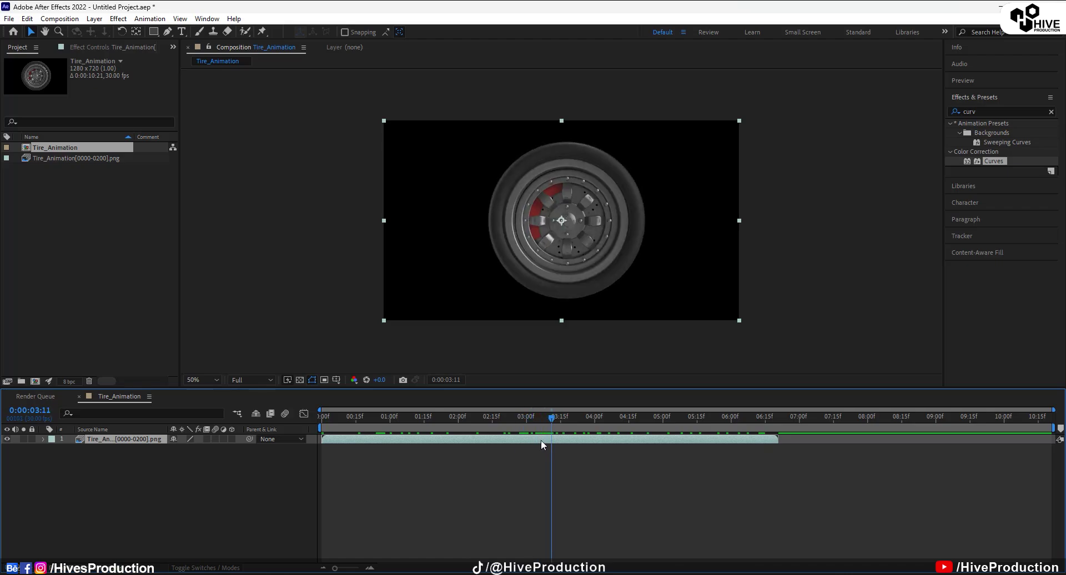
{"action": "left_click", "coordinate": [60, 20]}
{"action": "mouse_move", "coordinate": [26, 19]}
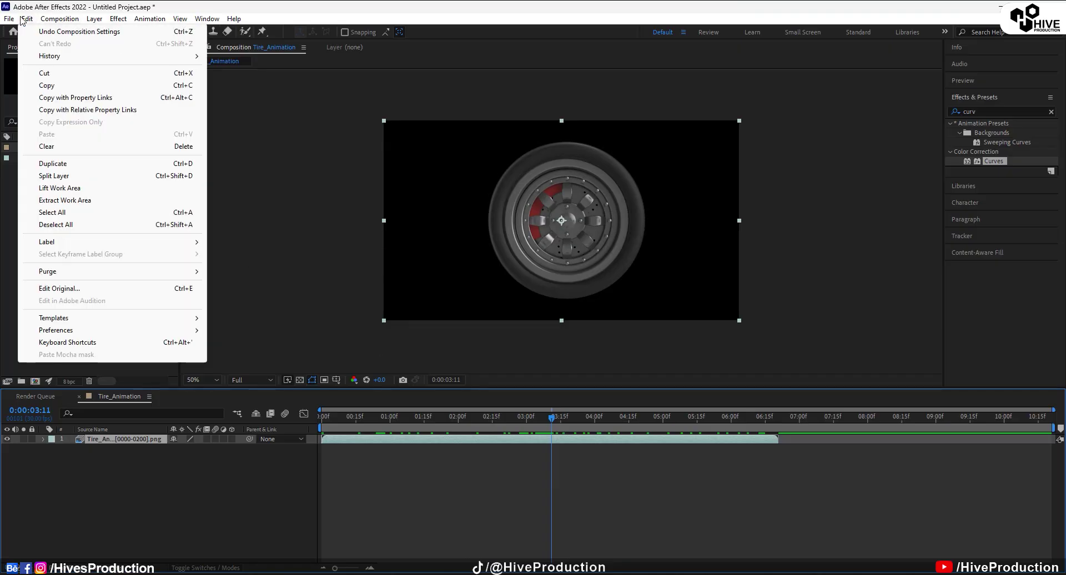
{"action": "left_click", "coordinate": [92, 344]}
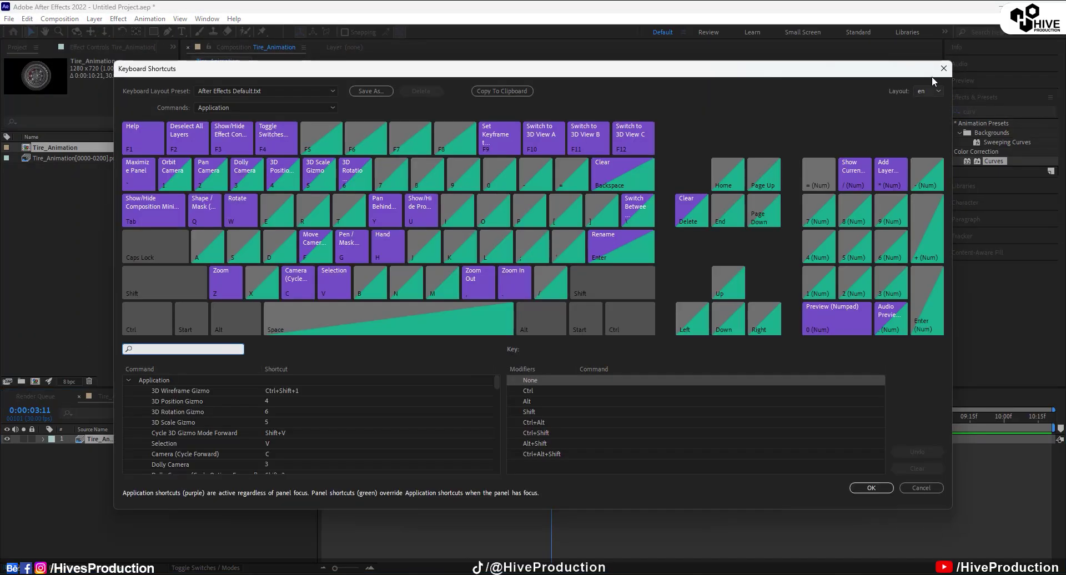
{"action": "left_click", "coordinate": [943, 68]}
- Split the Tire_Animation layer at 0:00:03:11
{"action": "left_click", "coordinate": [94, 18]}
{"action": "mouse_move", "coordinate": [49, 22]}
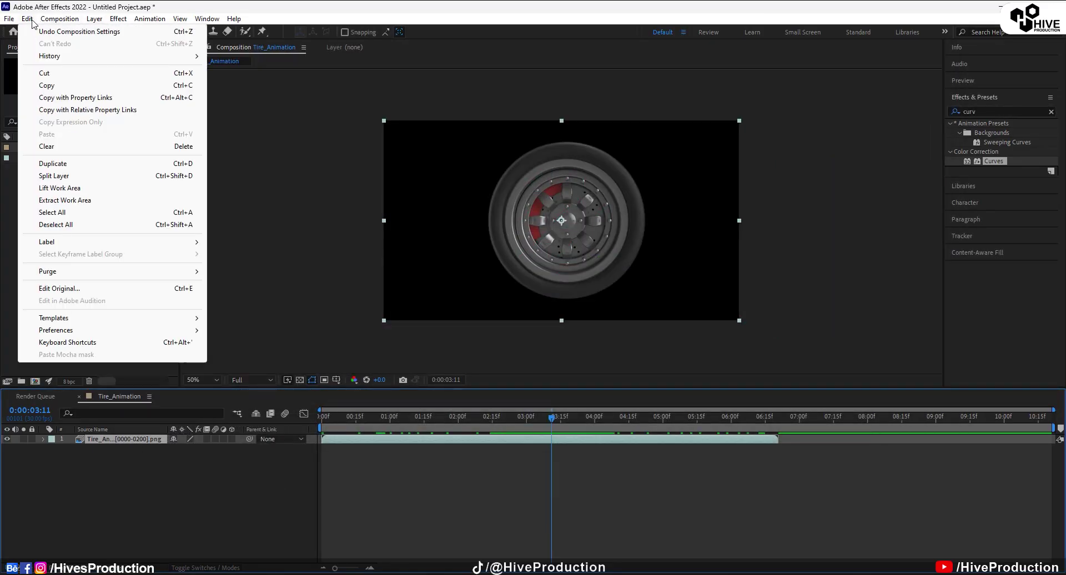
{"action": "left_click", "coordinate": [74, 176]}
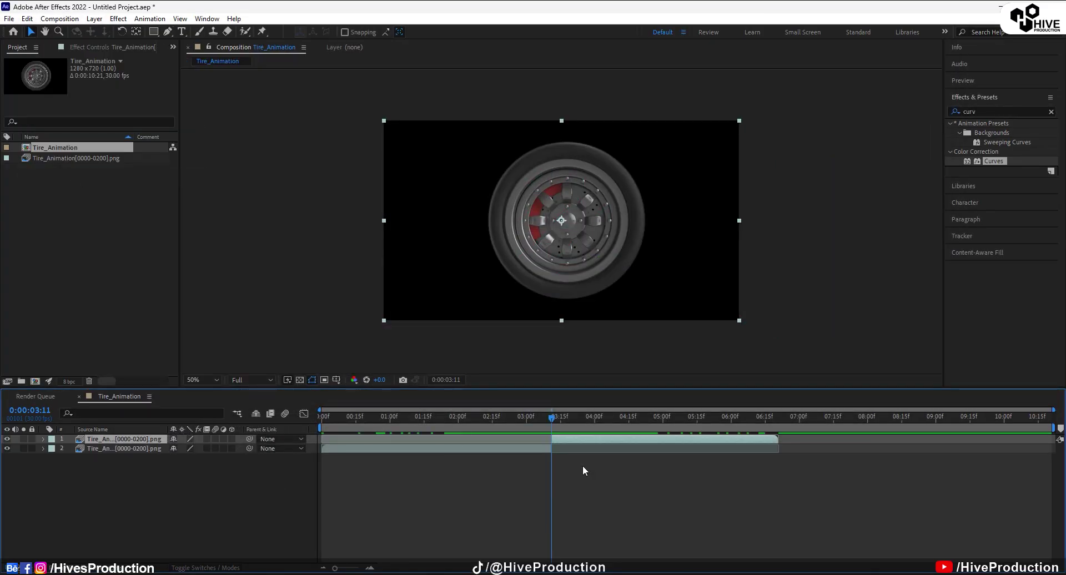
- Time-stretch the opening segment of the wheel animation to a new duration of 0:00:01:11
{"action": "left_click", "coordinate": [445, 448]}
{"action": "right_click", "coordinate": [445, 448]}
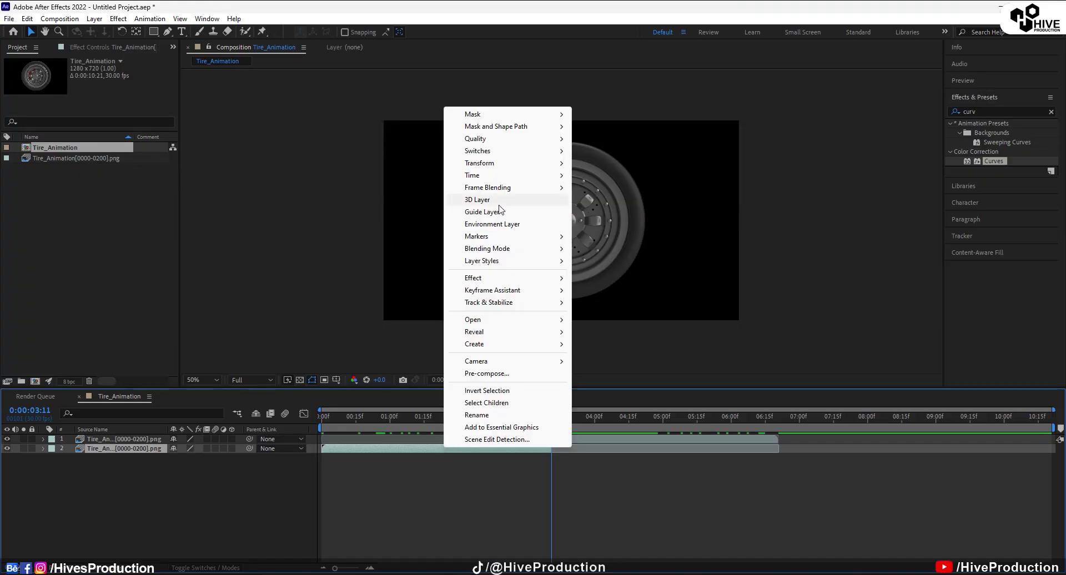
{"action": "mouse_move", "coordinate": [482, 177]}
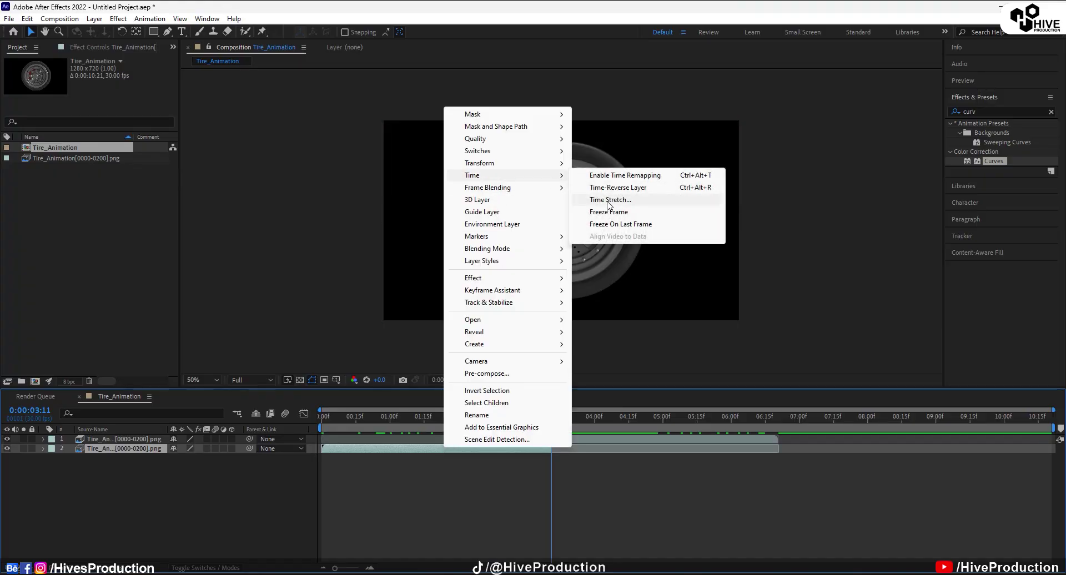
{"action": "left_click", "coordinate": [608, 201]}
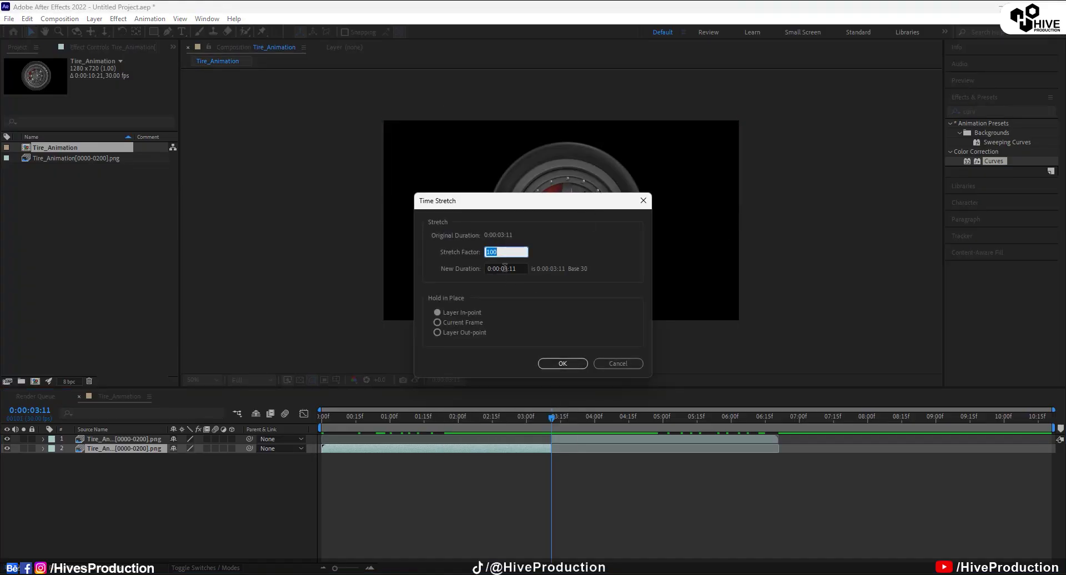
{"action": "left_click", "coordinate": [507, 268]}
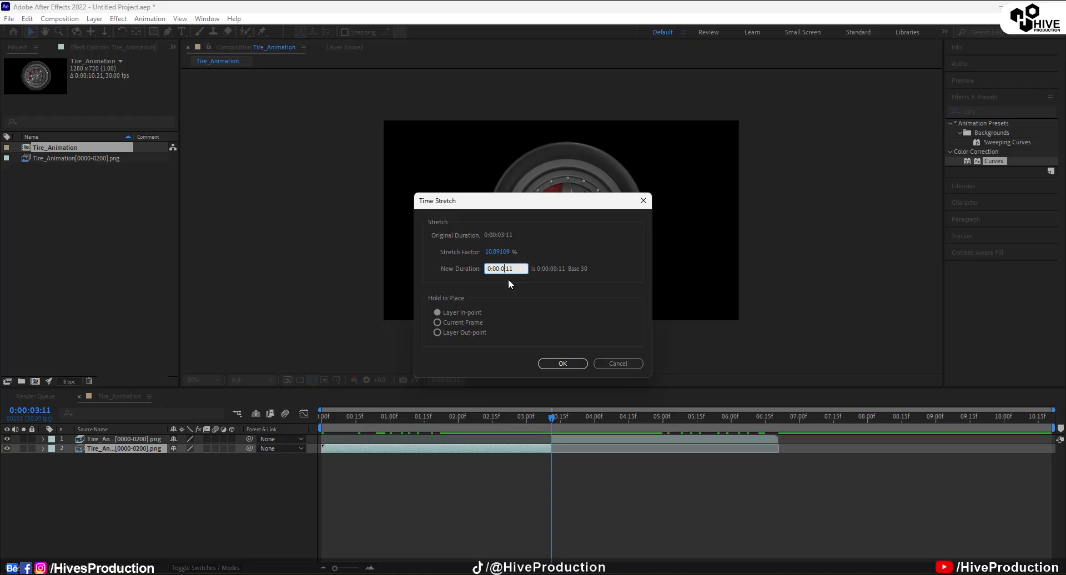
{"action": "key", "text": "Return"}
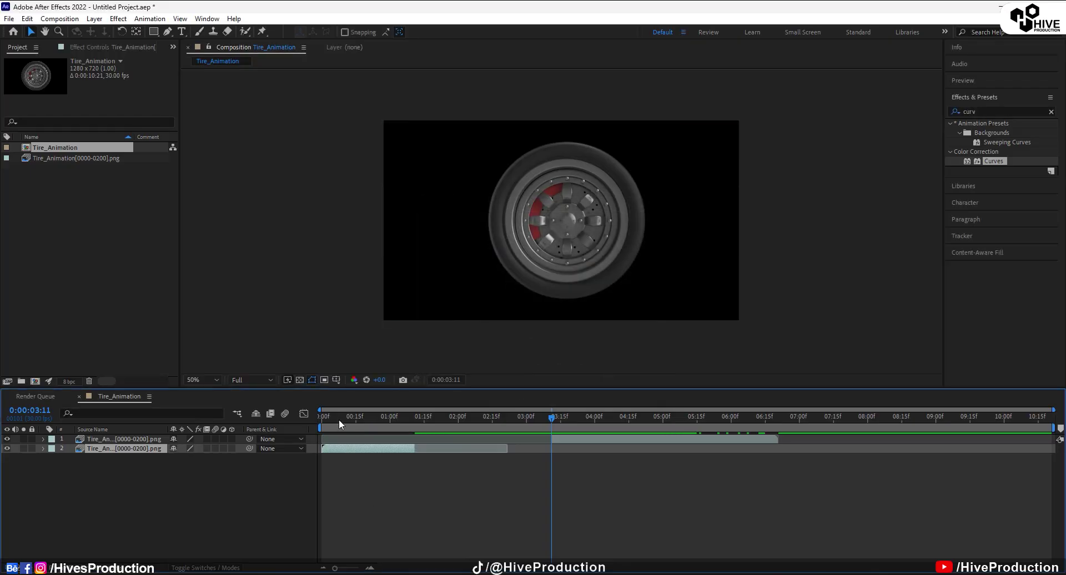
- Enable motion blur for the shortened opening layer and the composition, comparing early frames with the blur on and off
{"action": "left_click", "coordinate": [342, 418]}
{"action": "mouse_move", "coordinate": [347, 418]}
{"action": "left_mouse_down"}
{"action": "mouse_move", "coordinate": [361, 418]}
{"action": "mouse_move", "coordinate": [335, 418]}
{"action": "left_mouse_up"}
{"action": "left_click", "coordinate": [215, 448]}
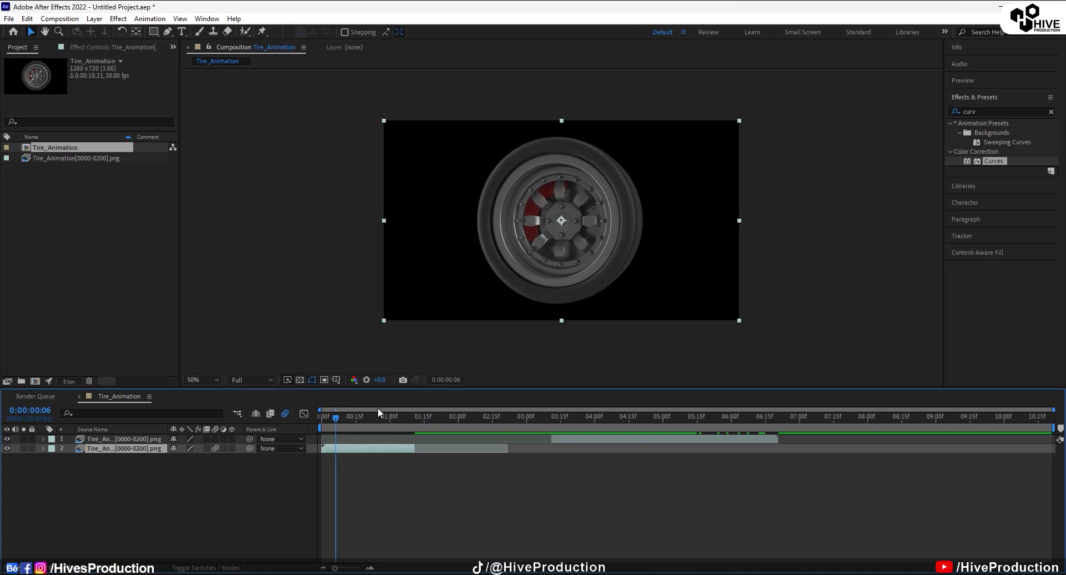
{"action": "left_click", "coordinate": [285, 414]}
{"action": "left_click_drag", "start_coordinate": [342, 420], "coordinate": [351, 420]}
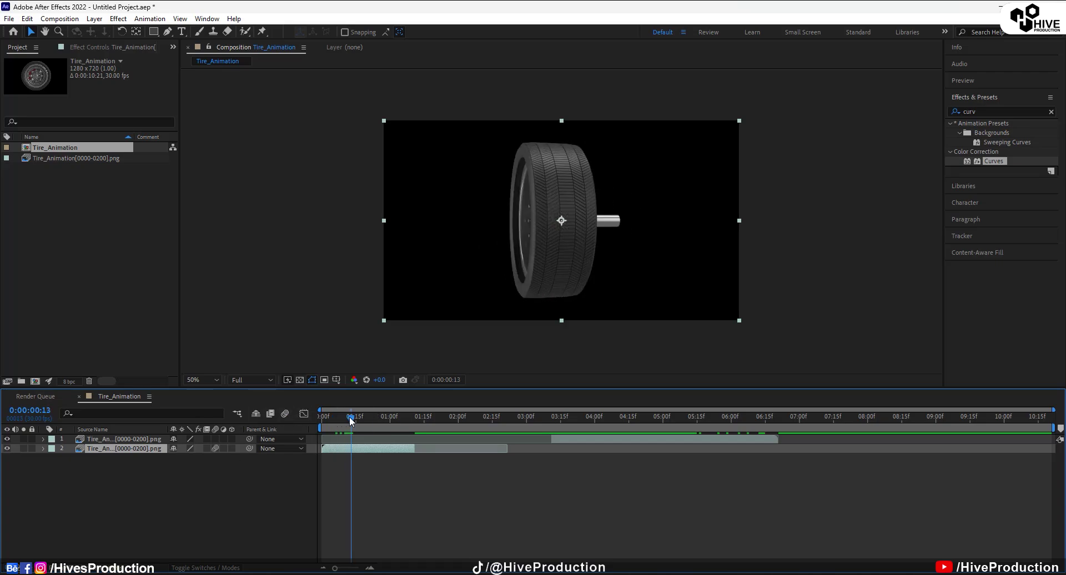
{"action": "left_click", "coordinate": [285, 413]}
- Move the second segment earlier so it starts at 0:00:01:11, directly after the shortened opening segment
{"action": "left_click_drag", "start_coordinate": [329, 426], "coordinate": [415, 426]}
{"action": "left_click_drag", "start_coordinate": [562, 439], "coordinate": [482, 441]}
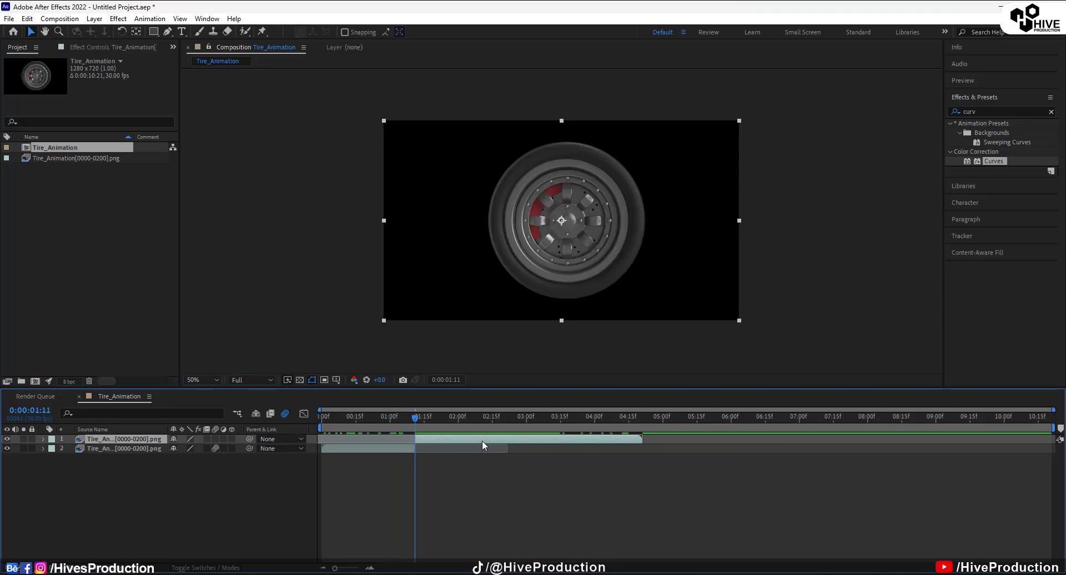
{"action": "key", "text": "equal"}
{"action": "key", "text": "equal"}
{"action": "key", "text": "equal"}
{"action": "key", "text": "minus"}
{"action": "key", "text": "minus"}
{"action": "key", "text": "minus"}
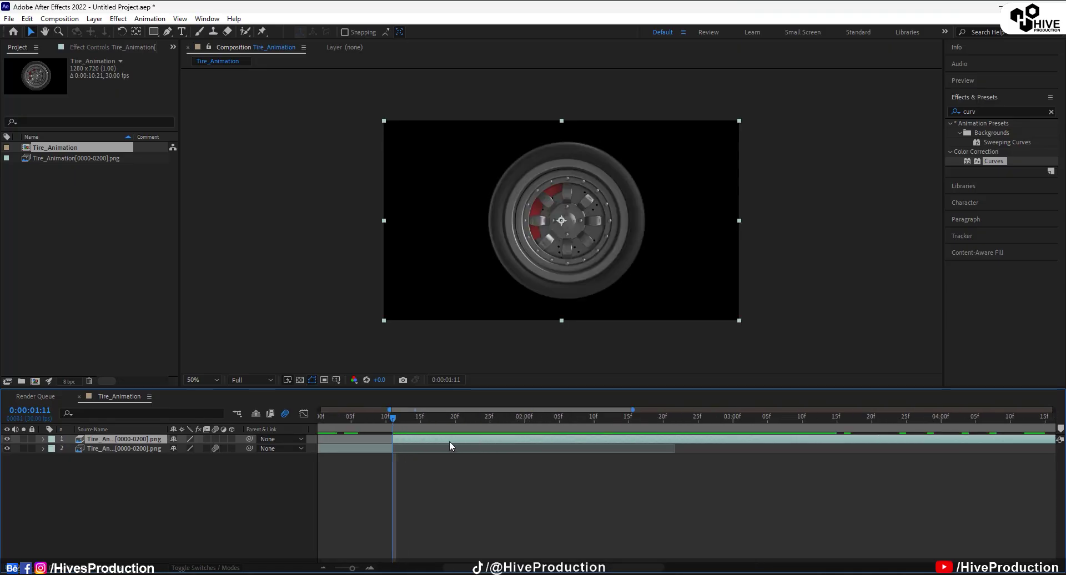
- Play the composition from the start to check the joined segments
{"action": "left_click_drag", "start_coordinate": [618, 417], "coordinate": [640, 417]}
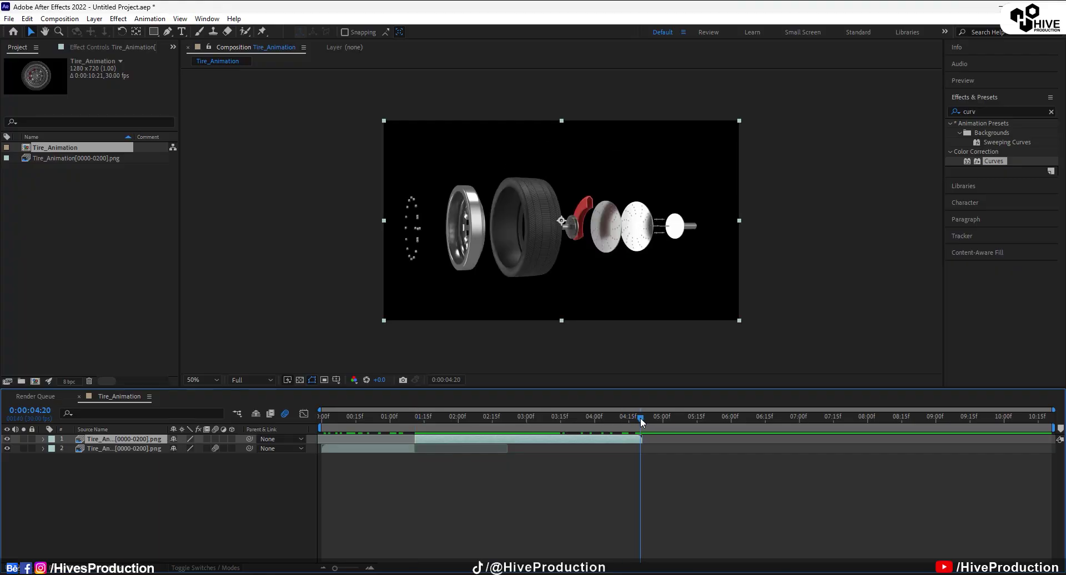
{"action": "left_click", "coordinate": [320, 418]}
{"action": "key", "text": "space"}
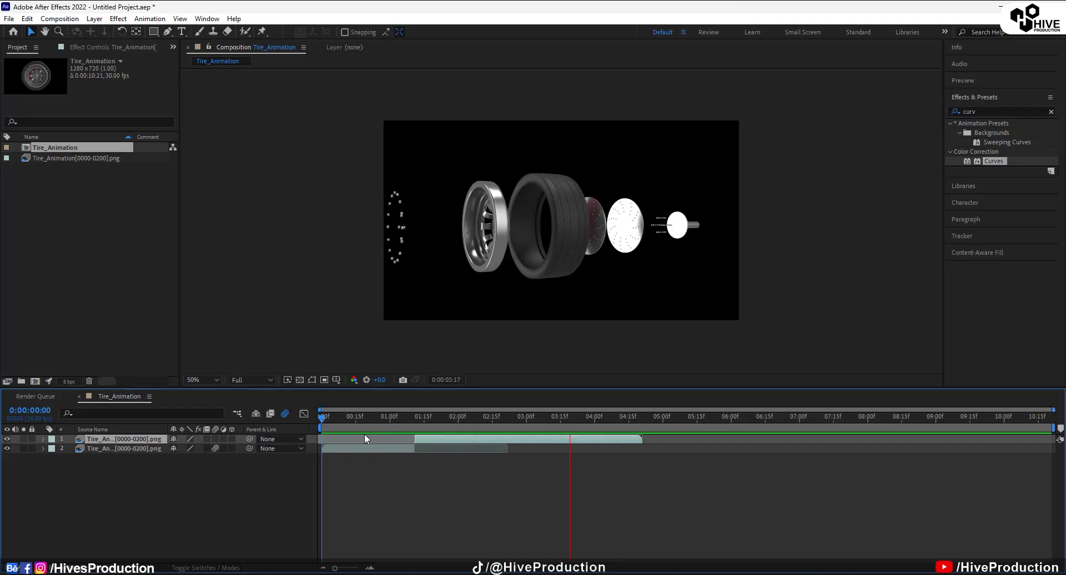
{"action": "key", "text": "space"}
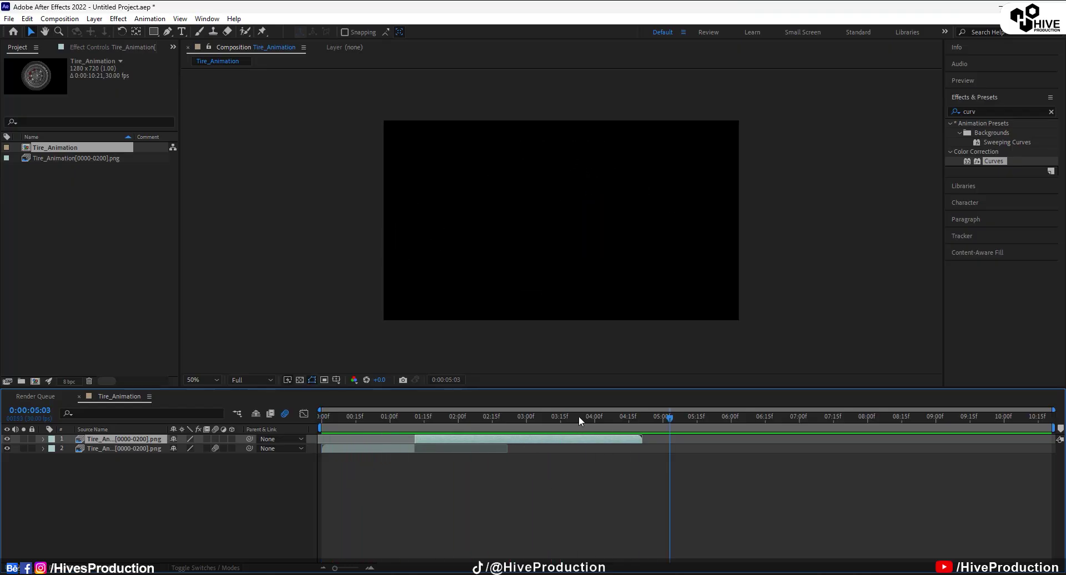
- Split the second segment at 0:00:04:20 to separate its last fully exploded frame
{"action": "left_click_drag", "start_coordinate": [621, 422], "coordinate": [642, 425]}
{"action": "scroll", "coordinate": [642, 425], "scroll_direction": "up", "scroll_amount": 5, "text": "alt"}
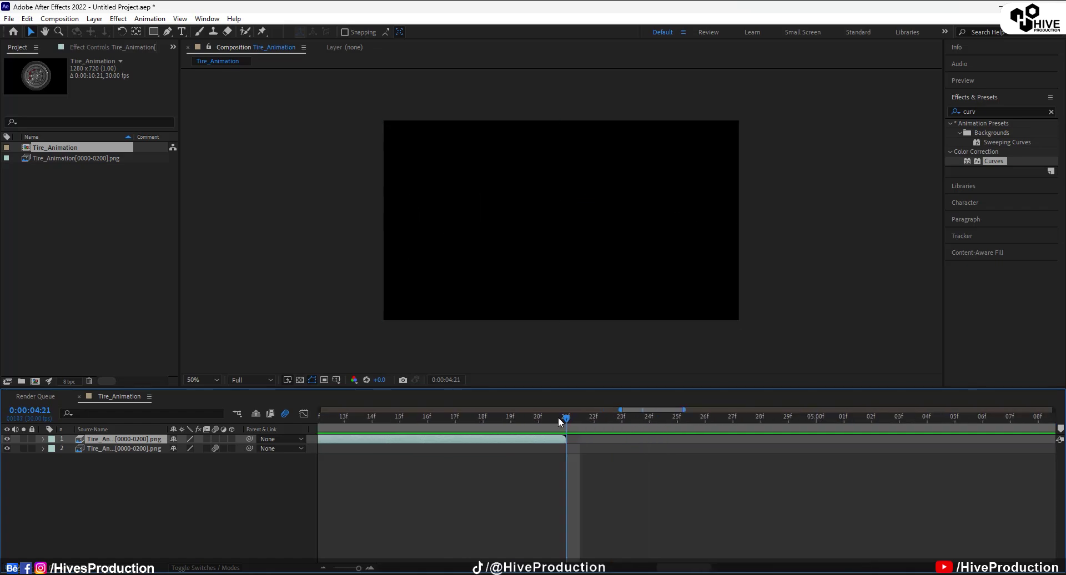
{"action": "left_click_drag", "start_coordinate": [558, 417], "coordinate": [542, 418]}
{"action": "left_click", "coordinate": [59, 18]}
{"action": "left_click", "coordinate": [26, 18]}
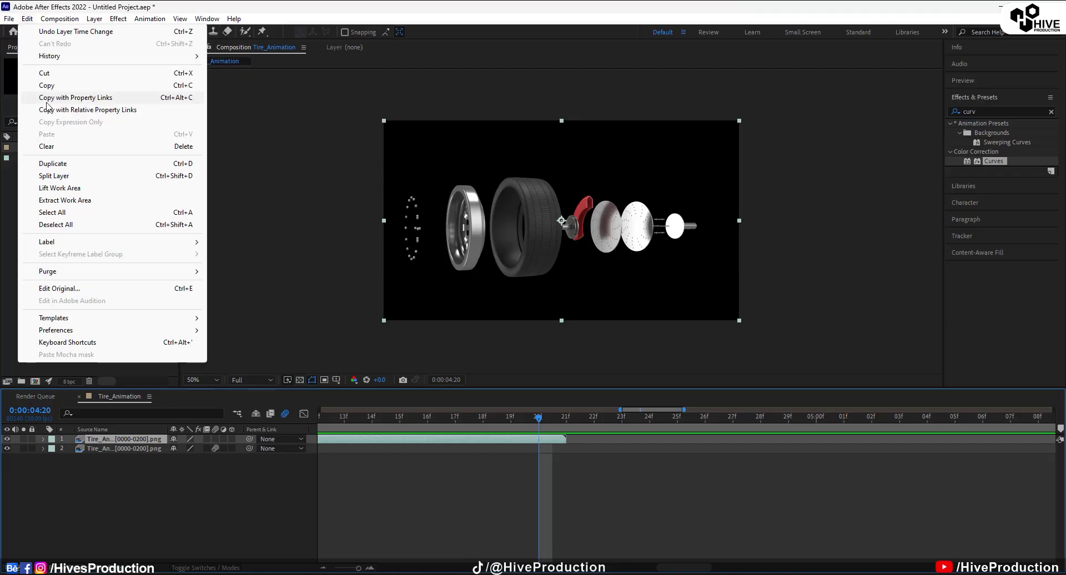
{"action": "left_click", "coordinate": [56, 175]}
- Freeze the separated final frame and time-stretch its layer to a new duration of 0:00:00:20
{"action": "right_click", "coordinate": [552, 438]}
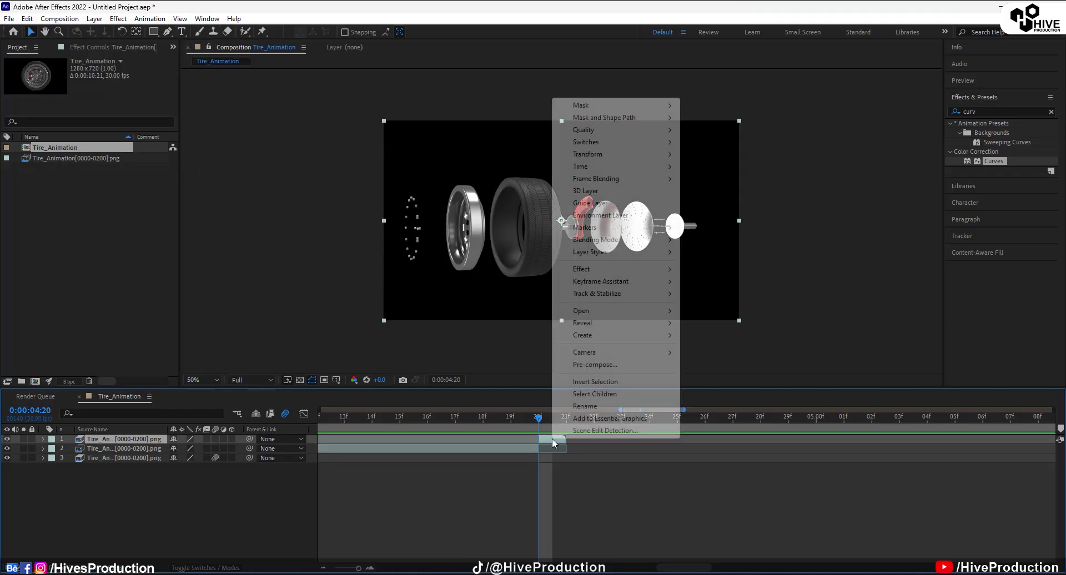
{"action": "mouse_move", "coordinate": [581, 166]}
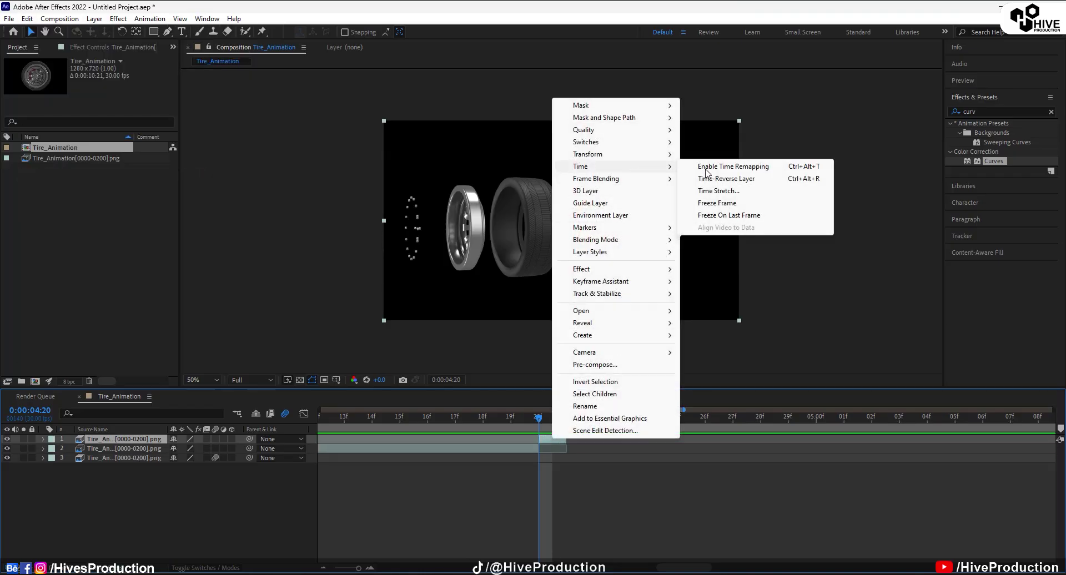
{"action": "left_click", "coordinate": [741, 204]}
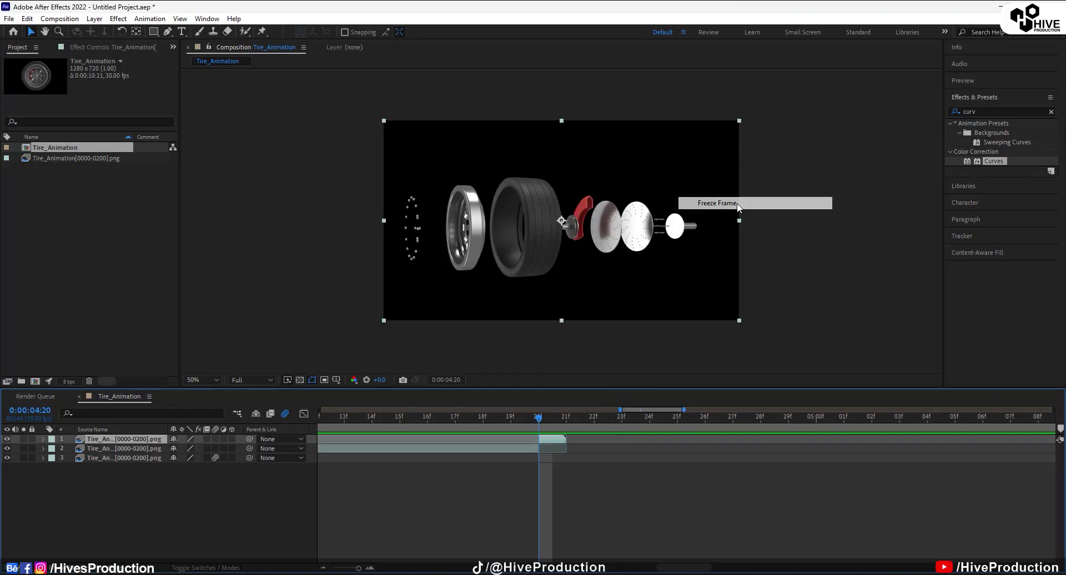
{"action": "right_click", "coordinate": [563, 443]}
{"action": "mouse_move", "coordinate": [588, 166]}
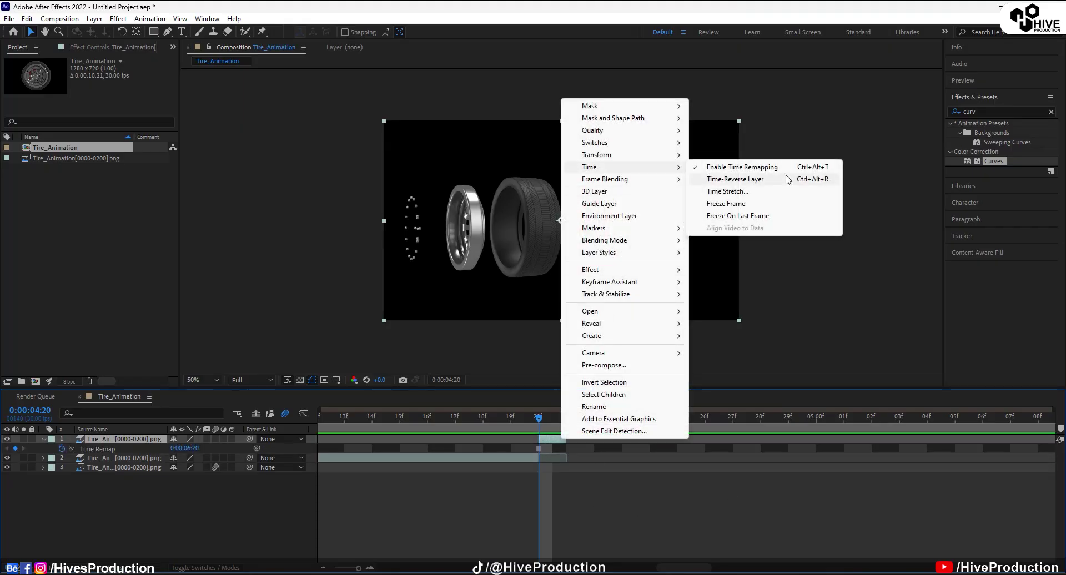
{"action": "left_click", "coordinate": [770, 192]}
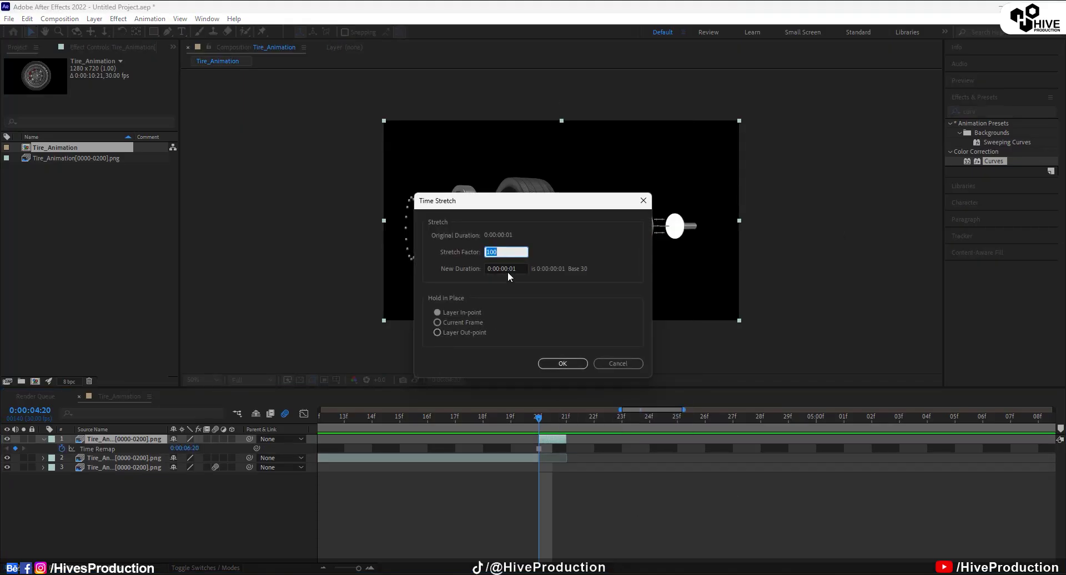
{"action": "left_click", "coordinate": [505, 268]}
{"action": "left_click_drag", "start_coordinate": [510, 268], "coordinate": [519, 269]}
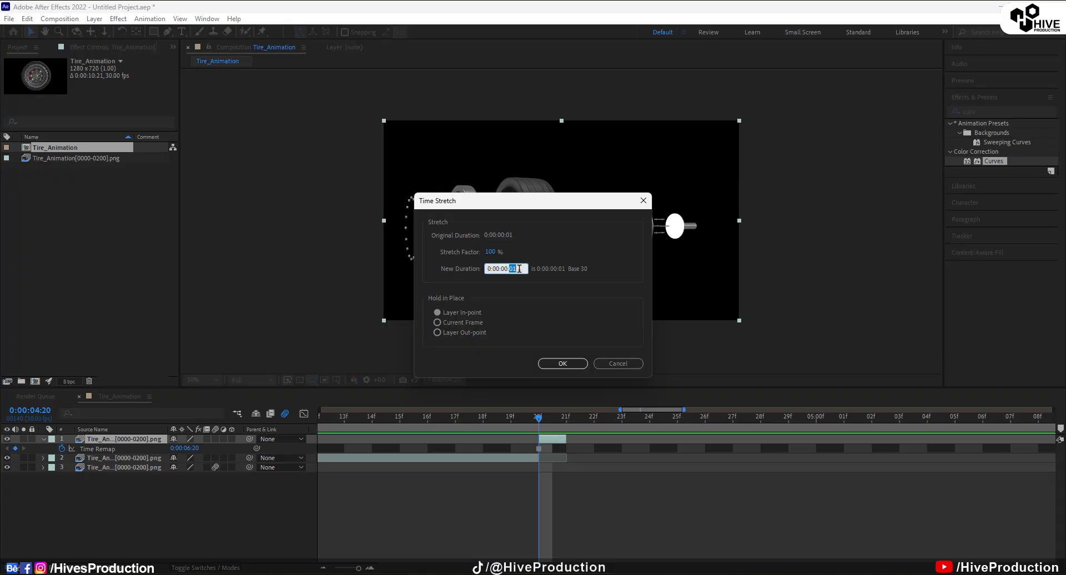
{"action": "type", "text": "2"}
{"action": "left_click", "coordinate": [562, 363]}
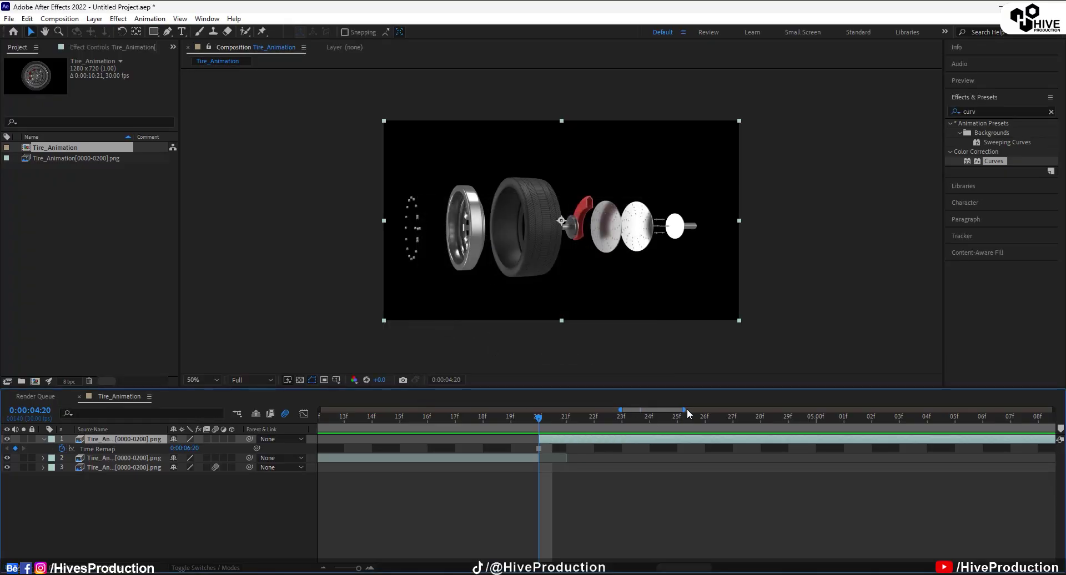
- Duplicate the second segment and move the copy to start at 0:00:05:10, directly after the frozen frame
{"action": "left_click_drag", "start_coordinate": [686, 410], "coordinate": [1055, 410]}
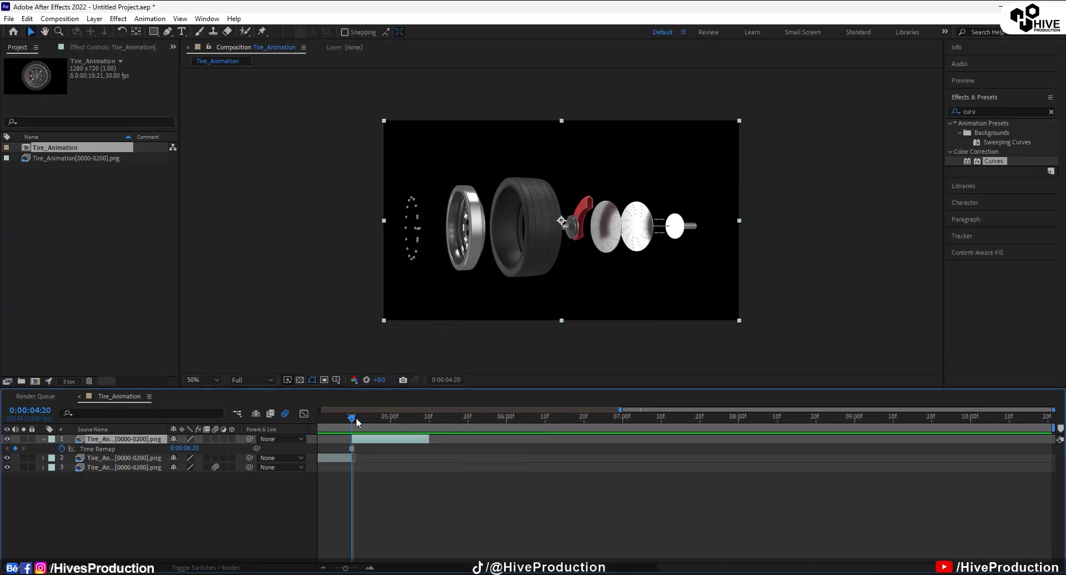
{"action": "left_click_drag", "start_coordinate": [355, 418], "coordinate": [431, 439]}
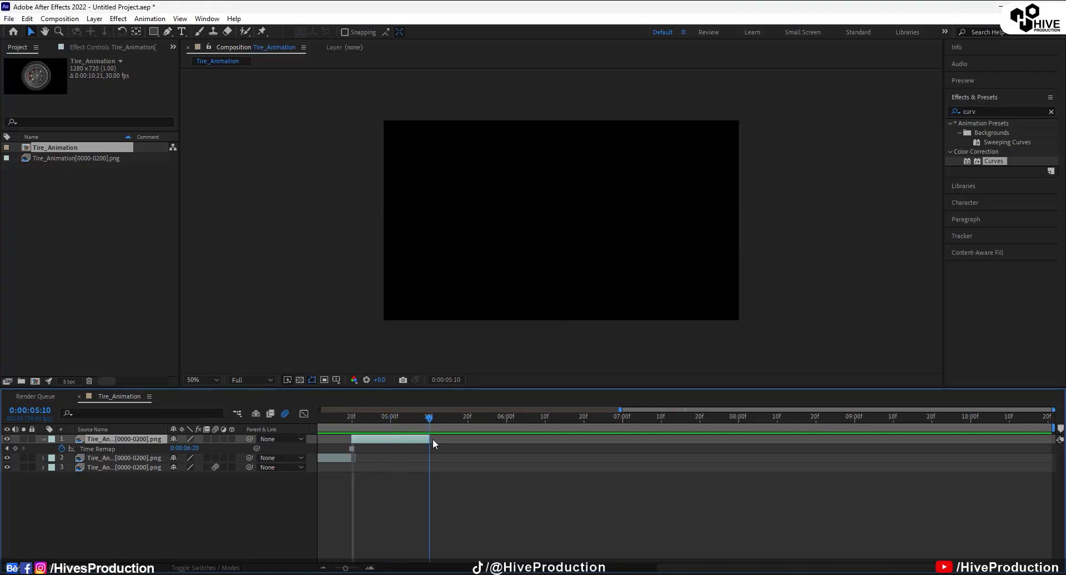
{"action": "left_click_drag", "start_coordinate": [669, 567], "coordinate": [537, 568]}
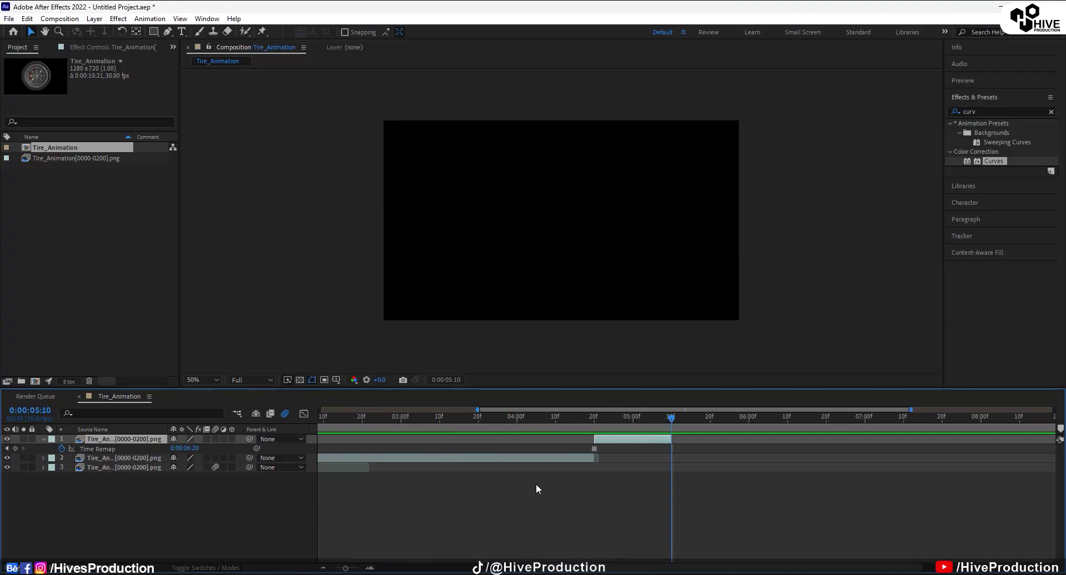
{"action": "scroll", "coordinate": [559, 534], "scroll_direction": "down", "scroll_amount": 3, "text": "alt"}
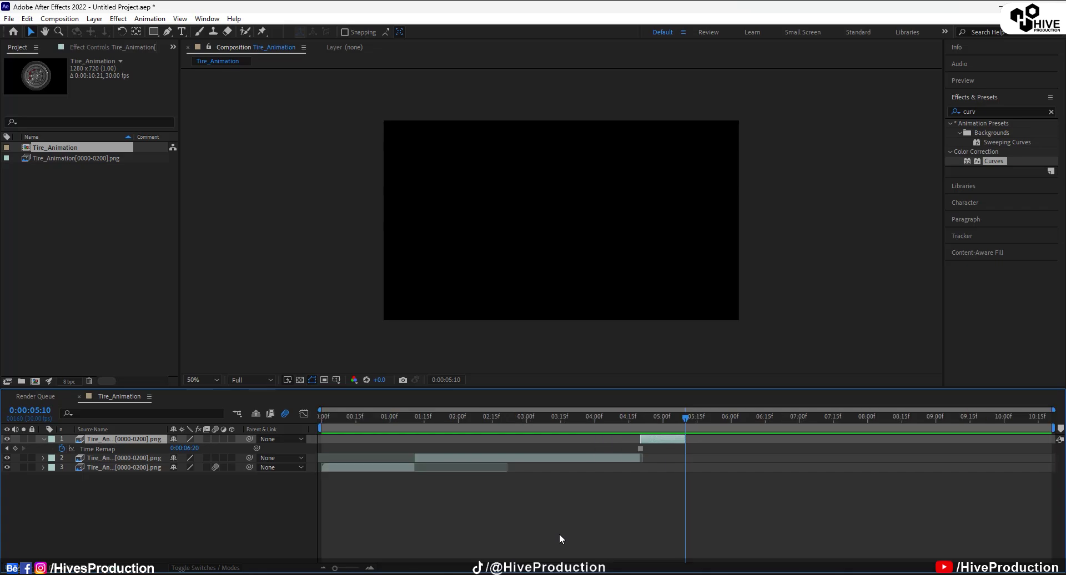
{"action": "left_click", "coordinate": [441, 457]}
{"action": "left_click", "coordinate": [27, 19]}
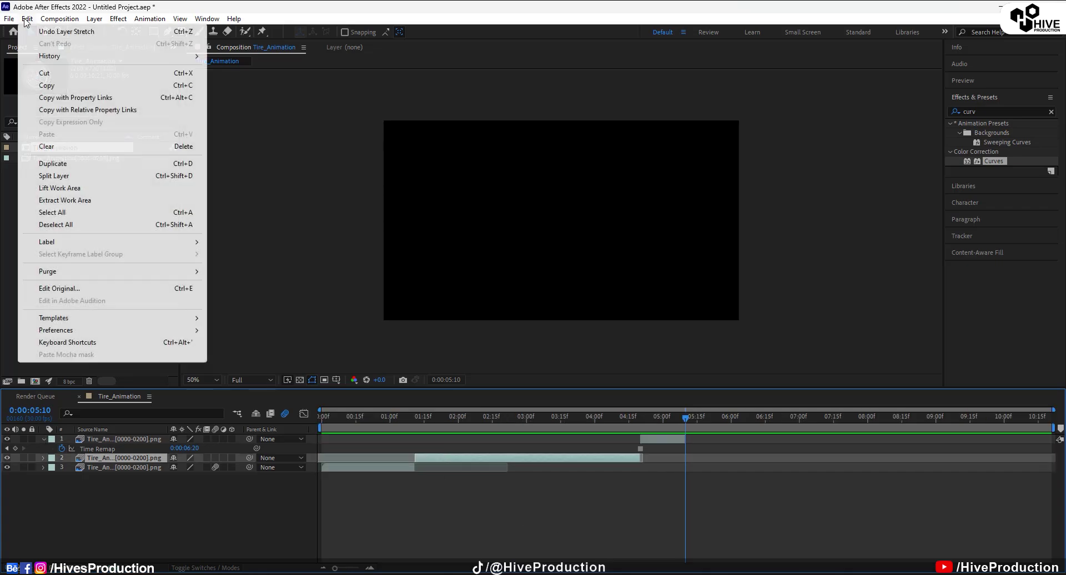
{"action": "left_click", "coordinate": [62, 165]}
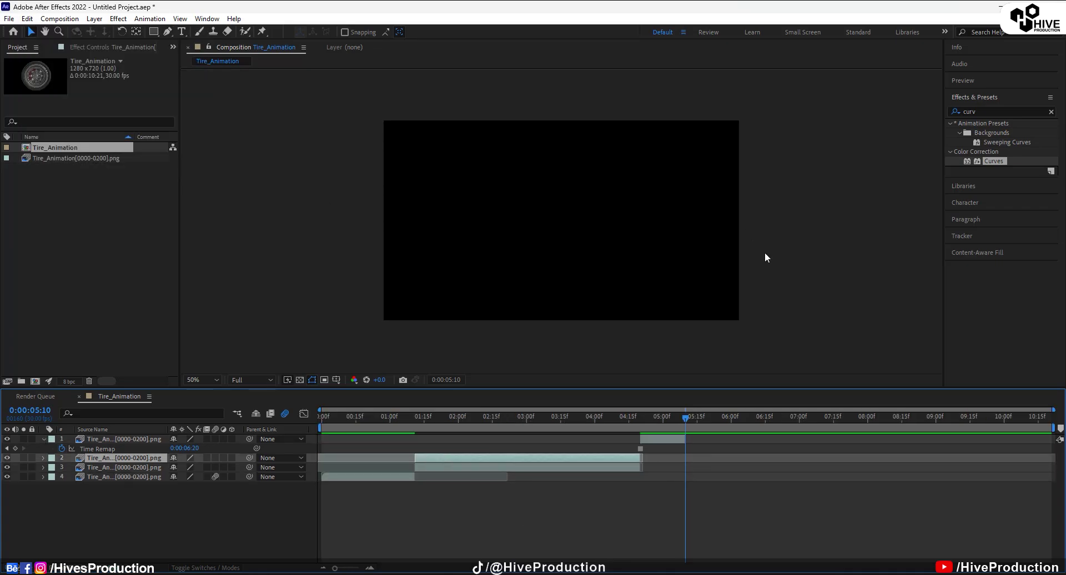
{"action": "left_click_drag", "start_coordinate": [499, 459], "coordinate": [767, 458]}
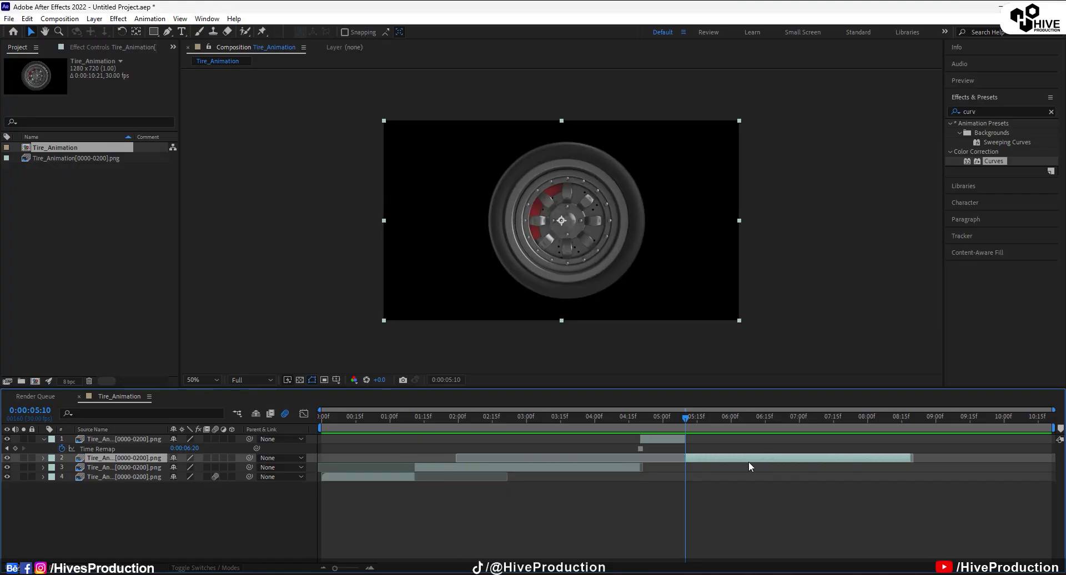
- Time-reverse the duplicated second segment so the wheel parts reassemble after the hold
{"action": "right_click", "coordinate": [714, 458]}
{"action": "mouse_move", "coordinate": [822, 186]}
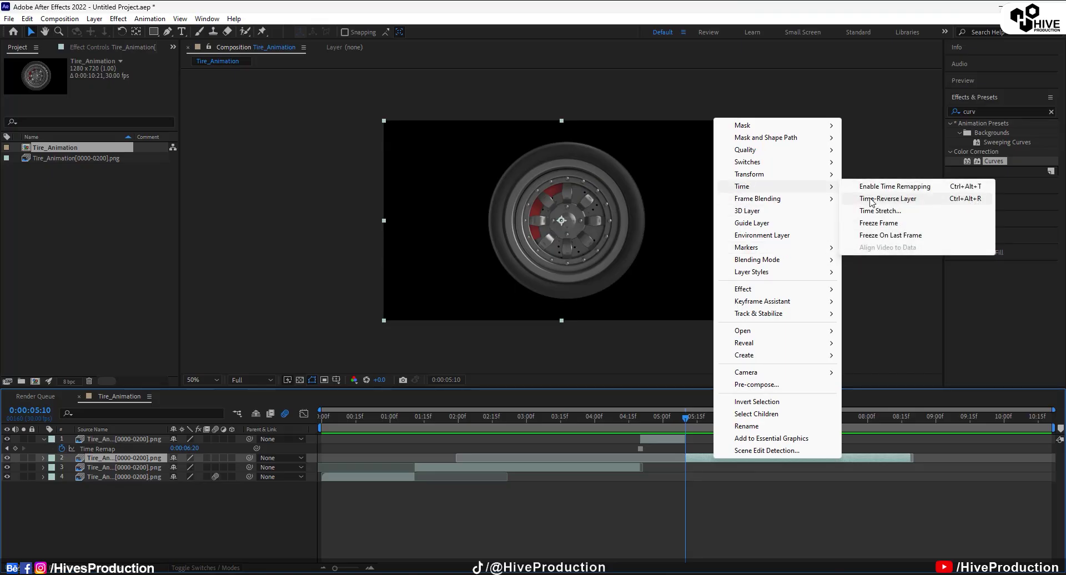
{"action": "left_click", "coordinate": [872, 199]}
- Duplicate the opening segment and move the copy to start at 0:00:08:18, directly after the reversed segment
{"action": "left_click_drag", "start_coordinate": [685, 415], "coordinate": [909, 482]}
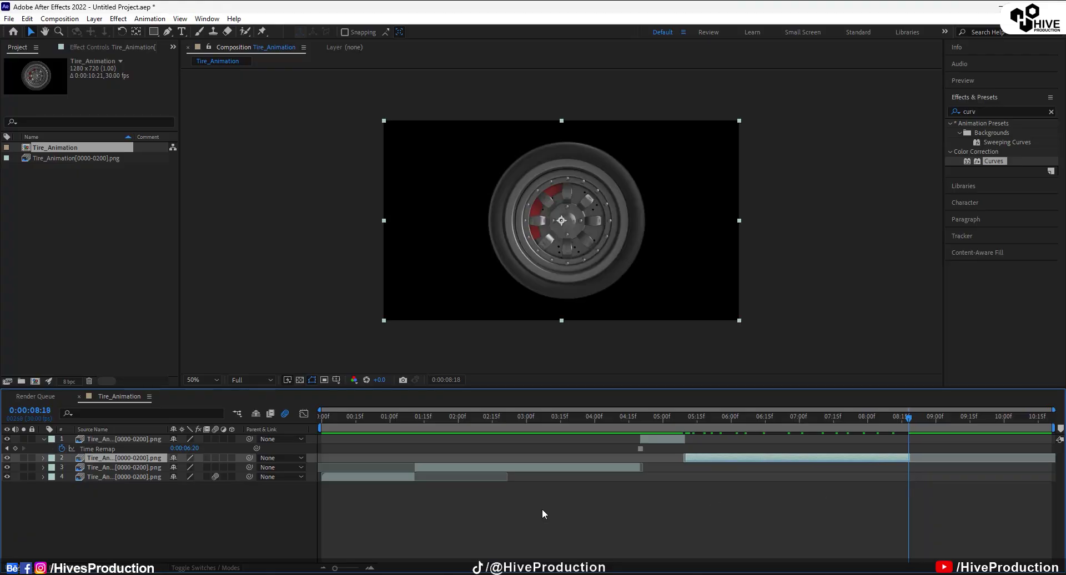
{"action": "left_click", "coordinate": [347, 475]}
{"action": "left_click", "coordinate": [56, 19]}
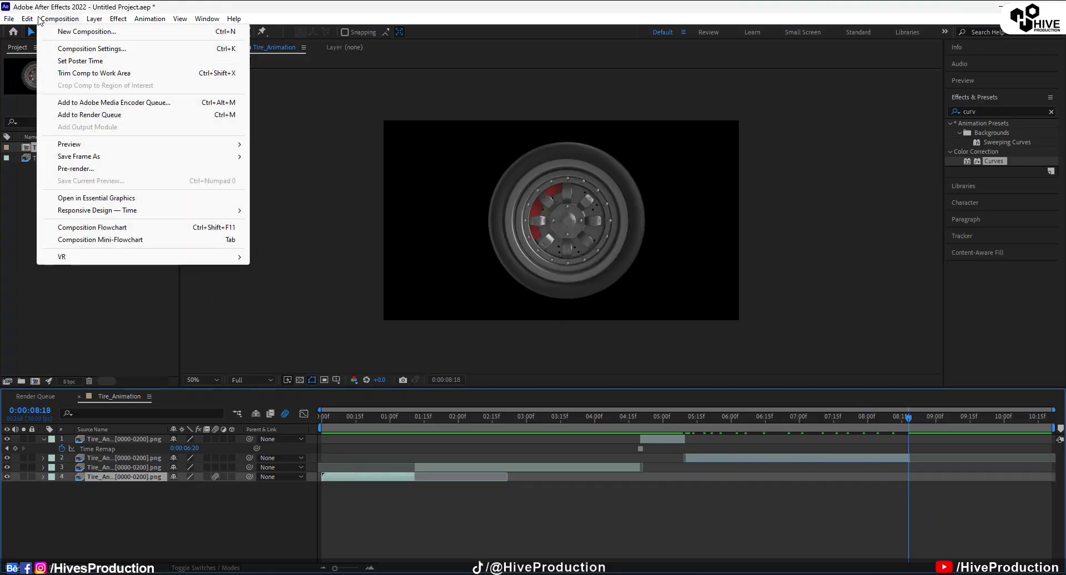
{"action": "mouse_move", "coordinate": [27, 19]}
{"action": "left_click", "coordinate": [52, 164]}
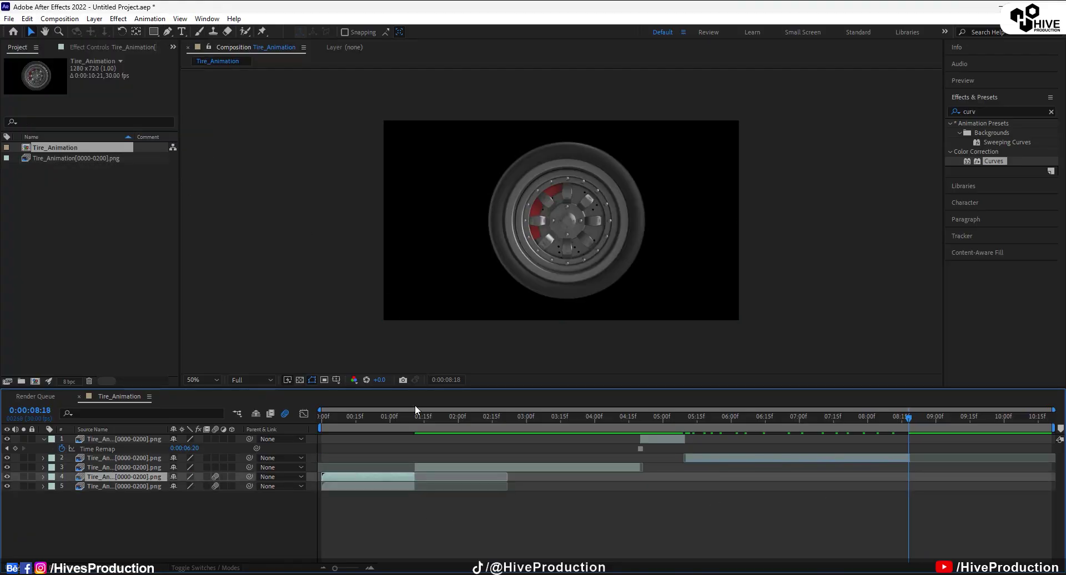
{"action": "left_click_drag", "start_coordinate": [347, 475], "coordinate": [934, 482]}
- Time-reverse the copied opening segment and end the work area at its last frame, 0:00:09:28
{"action": "right_click", "coordinate": [932, 477]}
{"action": "mouse_move", "coordinate": [960, 205]}
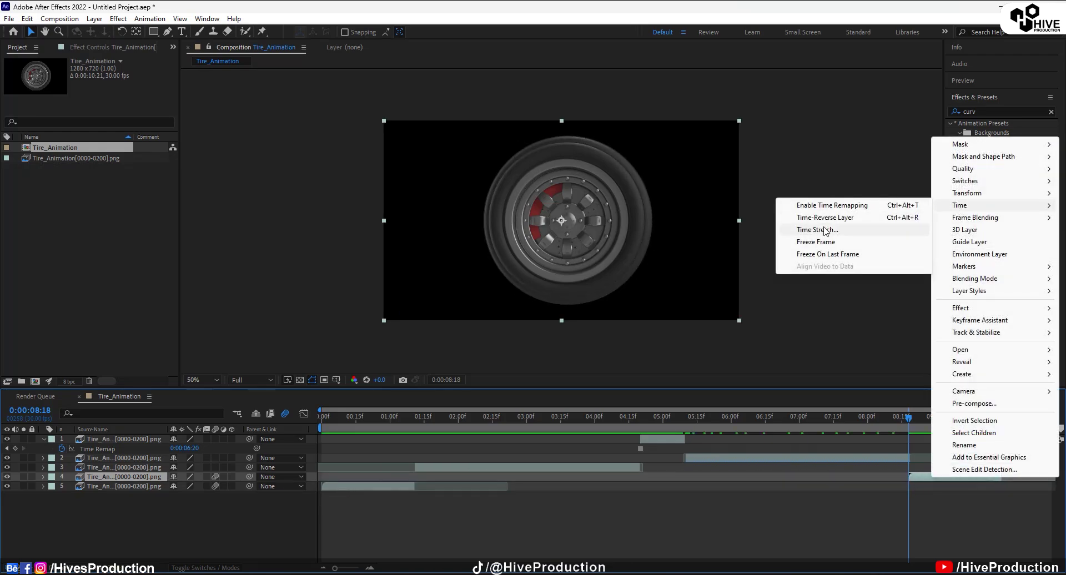
{"action": "left_click", "coordinate": [819, 217]}
{"action": "left_click_drag", "start_coordinate": [910, 422], "coordinate": [1000, 440]}
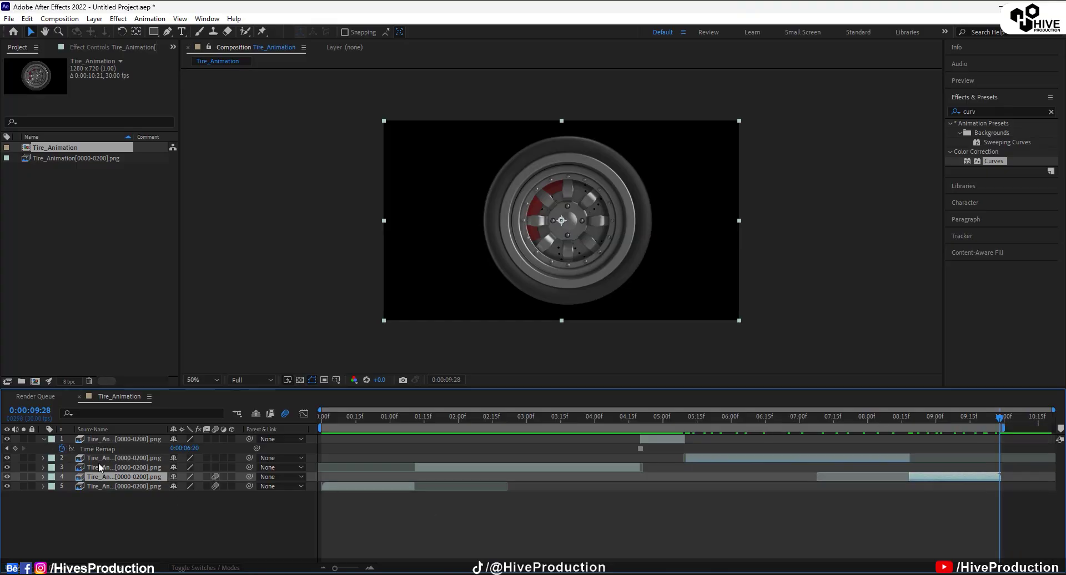
{"action": "left_click", "coordinate": [44, 440]}
- Import the dark-grey-background-with-smoky-texture image from the Desktop folder into the project
{"action": "left_click", "coordinate": [32, 197]}
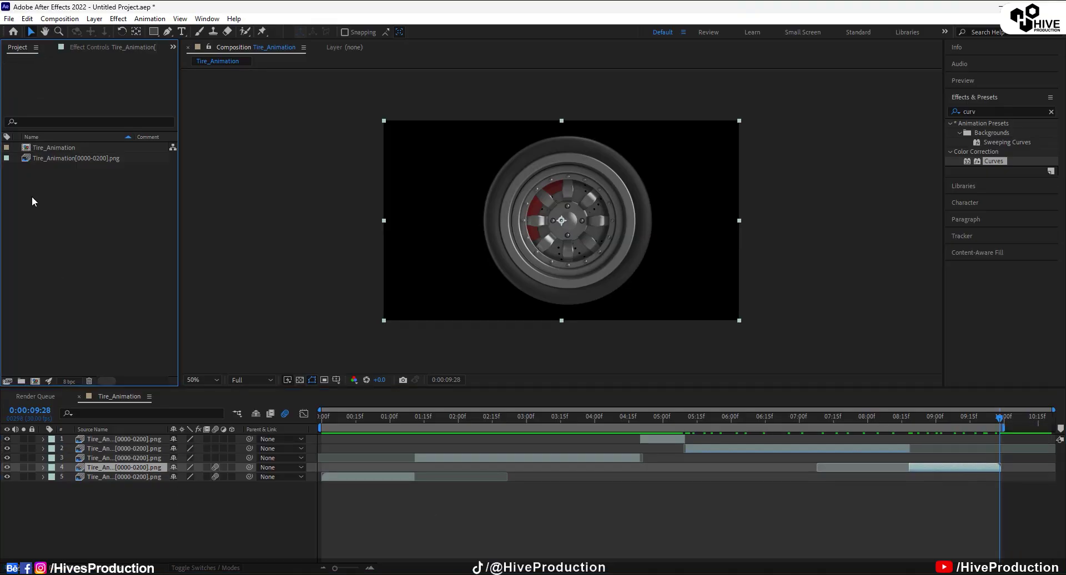
{"action": "double_click", "coordinate": [79, 251]}
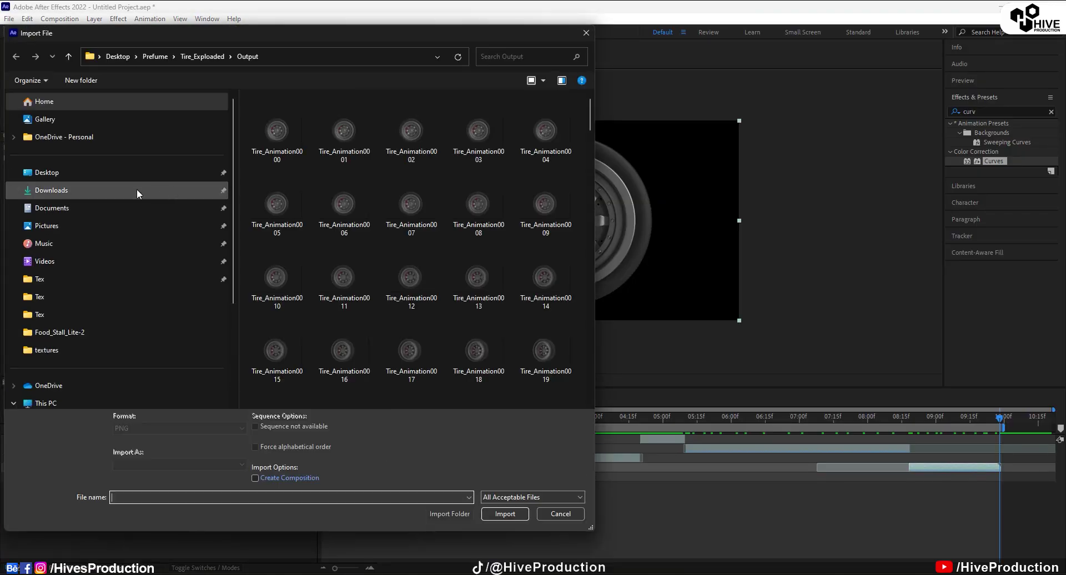
{"action": "left_click", "coordinate": [57, 176]}
{"action": "scroll", "coordinate": [472, 316], "scroll_direction": "down", "scroll_amount": 10}
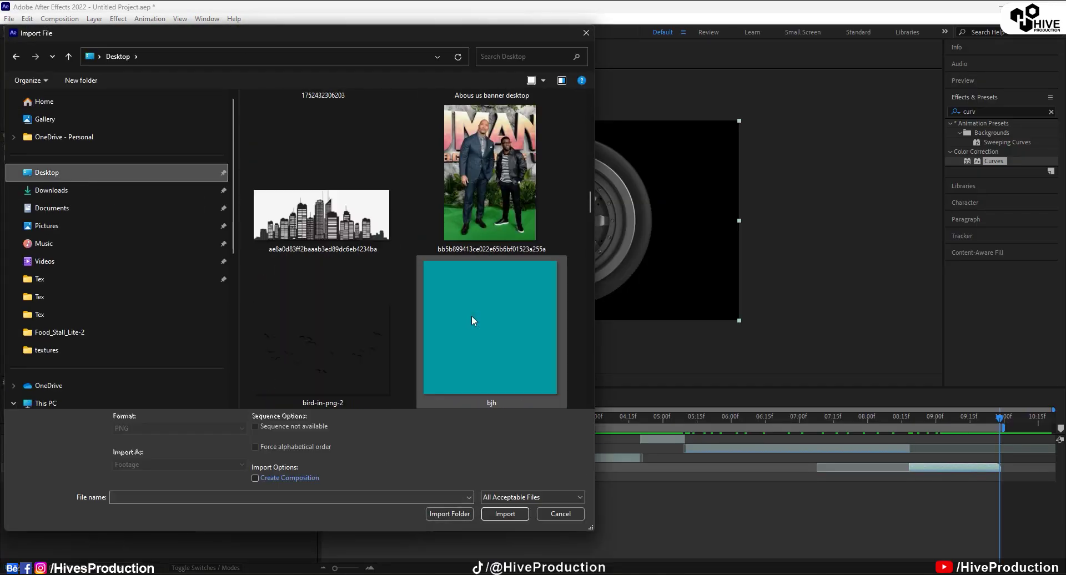
{"action": "scroll", "coordinate": [471, 321], "scroll_direction": "down", "scroll_amount": 10}
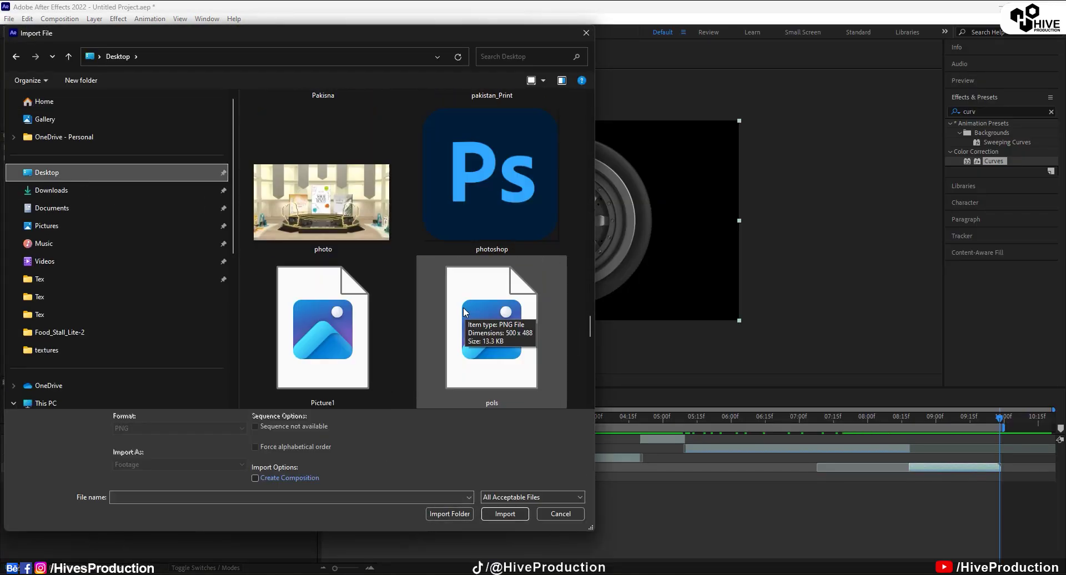
{"action": "scroll", "coordinate": [461, 304], "scroll_direction": "down", "scroll_amount": 10}
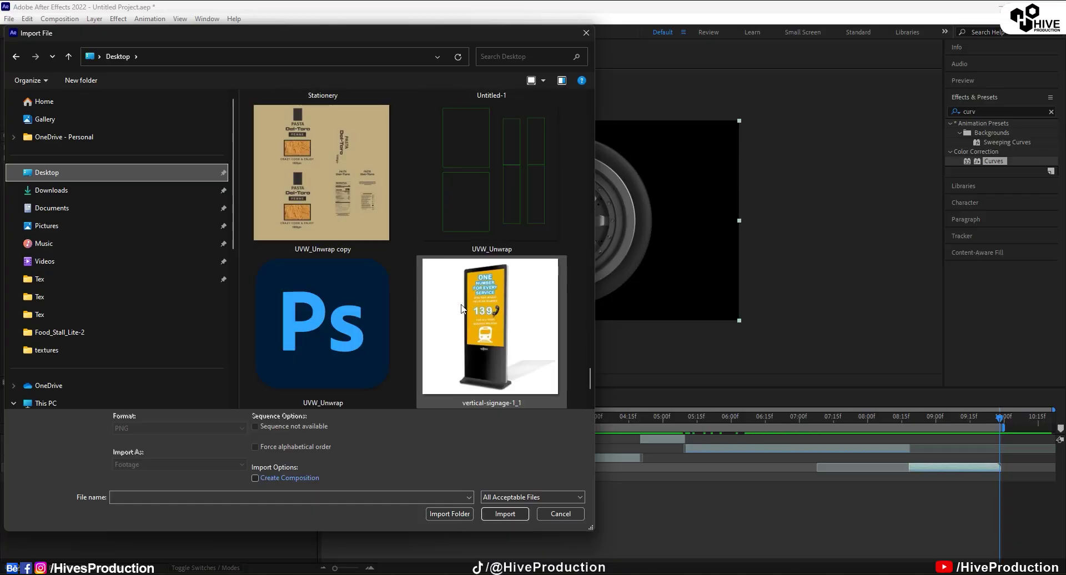
{"action": "scroll", "coordinate": [460, 305], "scroll_direction": "up", "scroll_amount": 10}
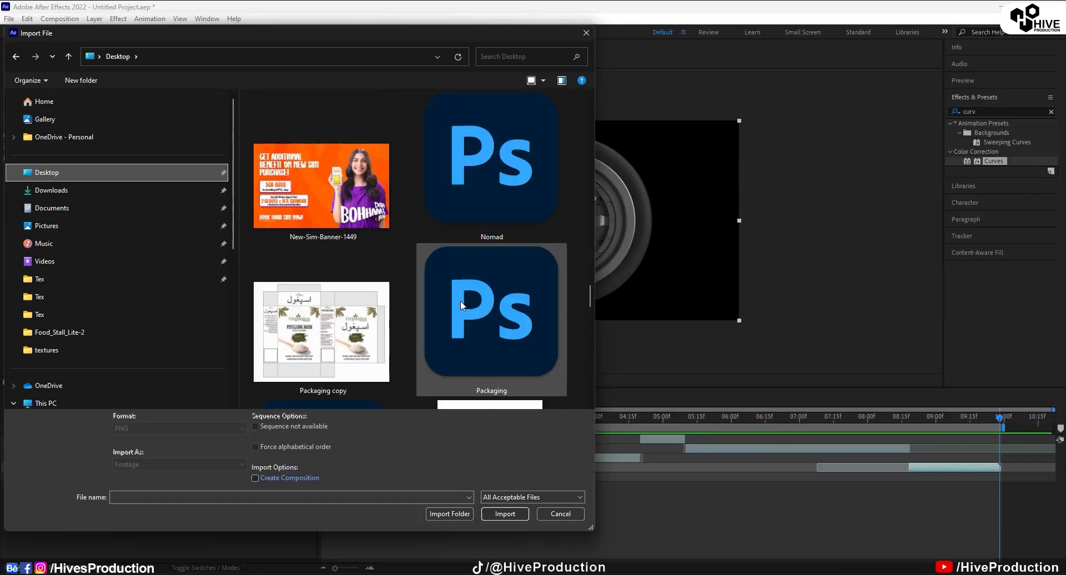
{"action": "scroll", "coordinate": [459, 299], "scroll_direction": "up", "scroll_amount": 8}
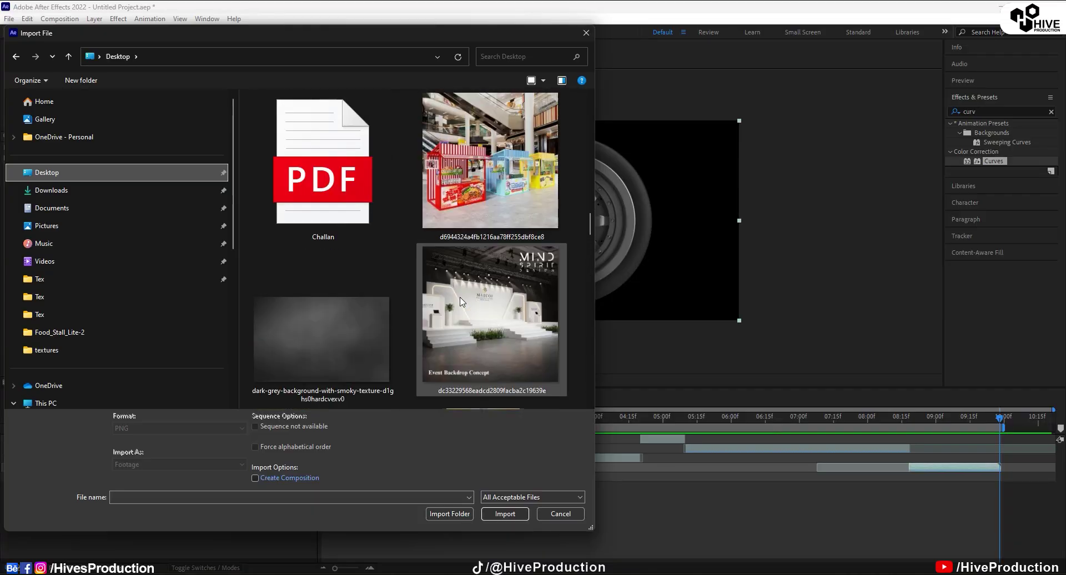
{"action": "double_click", "coordinate": [276, 325]}
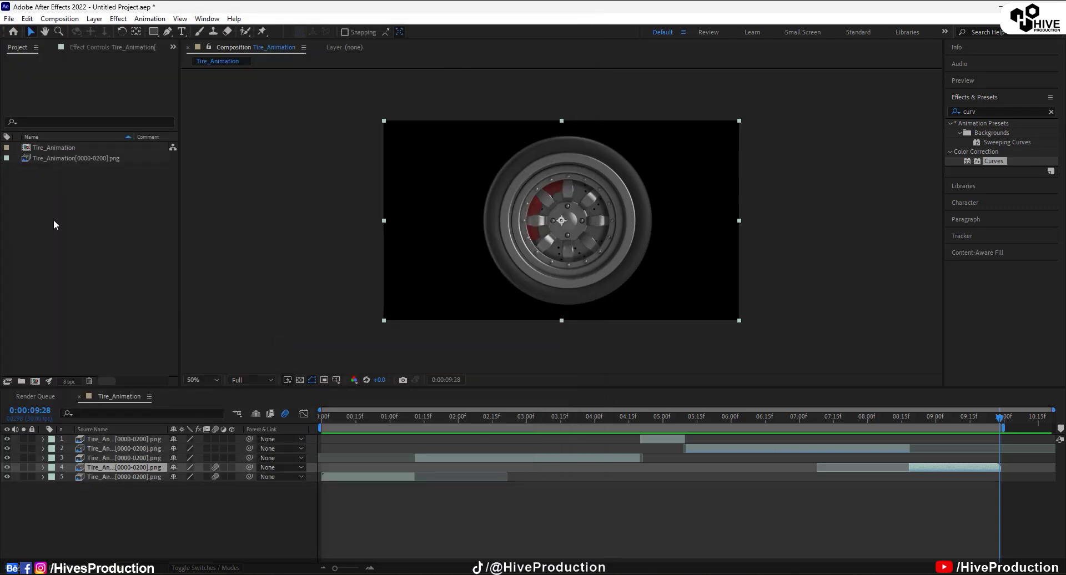
- Add the dark grey background image to the composition beneath all wheel layers and scale it to 71%
{"action": "left_click_drag", "start_coordinate": [59, 148], "coordinate": [126, 518]}
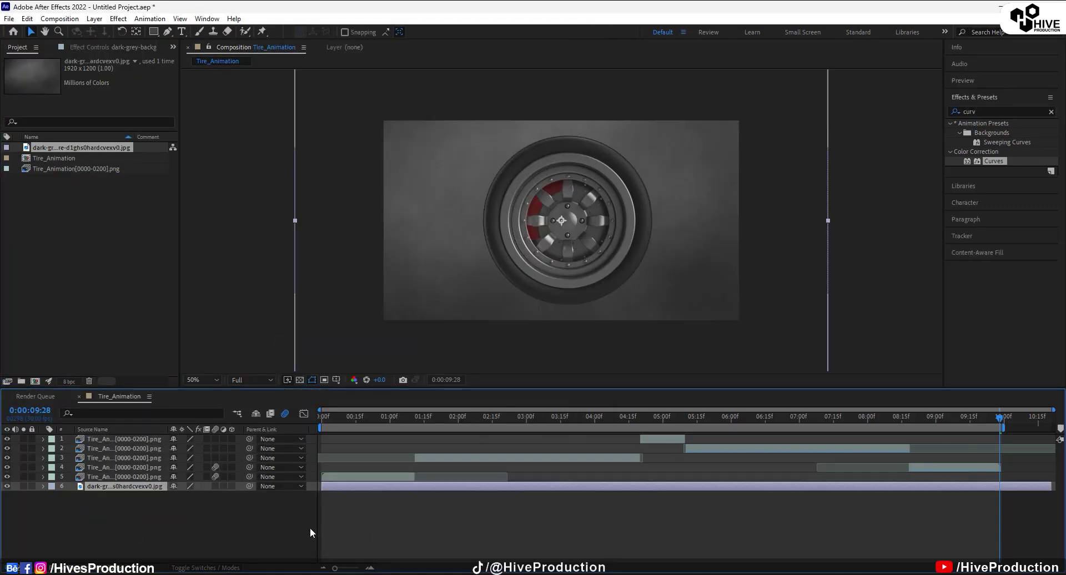
{"action": "left_click_drag", "start_coordinate": [187, 495], "coordinate": [171, 497]}
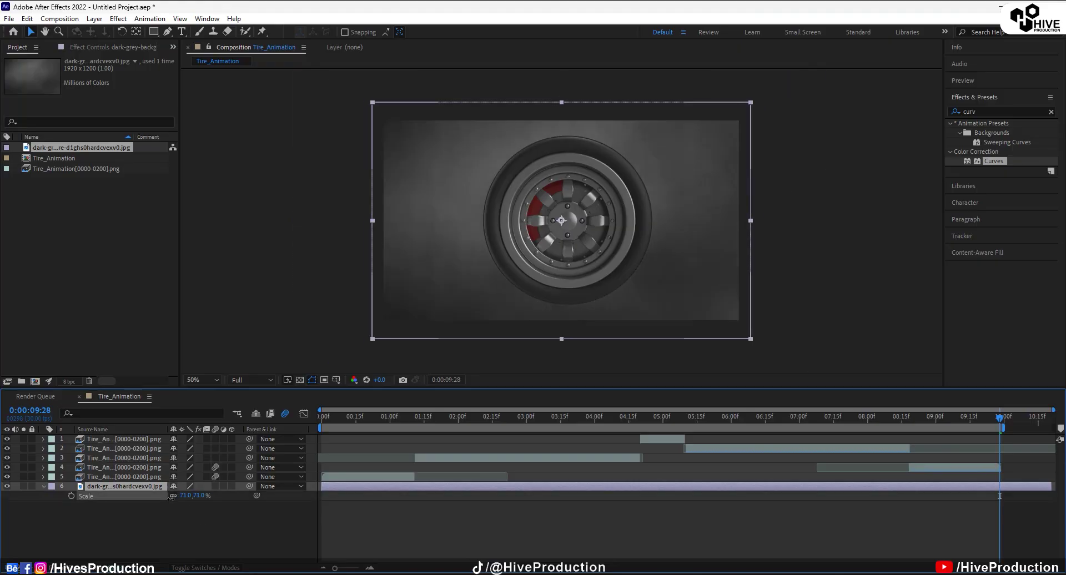
{"action": "left_click_drag", "start_coordinate": [994, 161], "coordinate": [660, 269]}
{"action": "left_click_drag", "start_coordinate": [95, 187], "coordinate": [107, 199]}
{"action": "key", "text": "ctrl+z"}
- Apply the Curves effect to the background image layer and pull the RGB curve's midpoint down to darken it
{"action": "left_click_drag", "start_coordinate": [994, 161], "coordinate": [412, 488]}
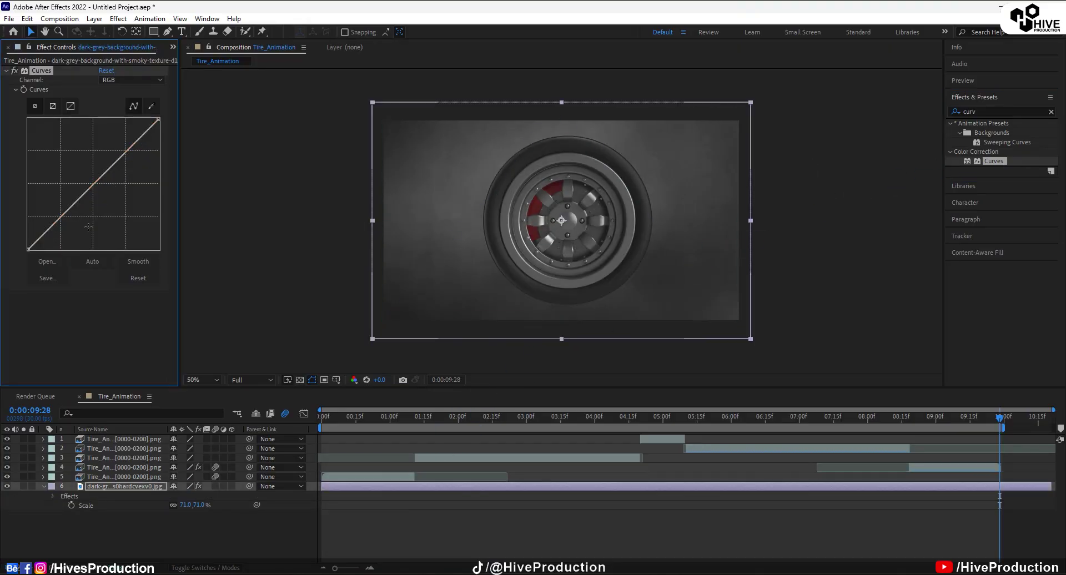
{"action": "left_click_drag", "start_coordinate": [100, 182], "coordinate": [110, 199]}
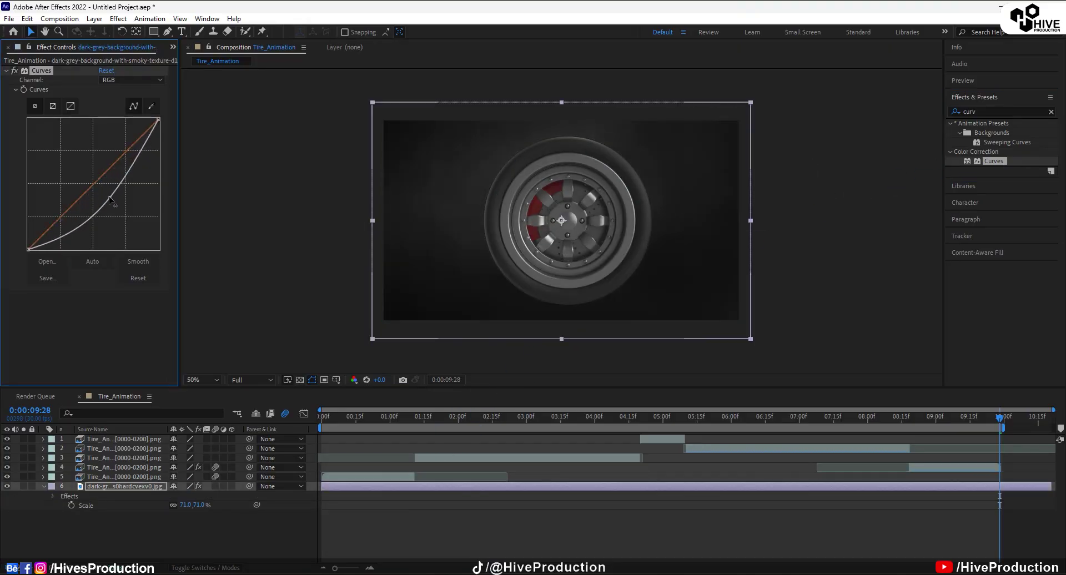
{"action": "key", "text": "space"}
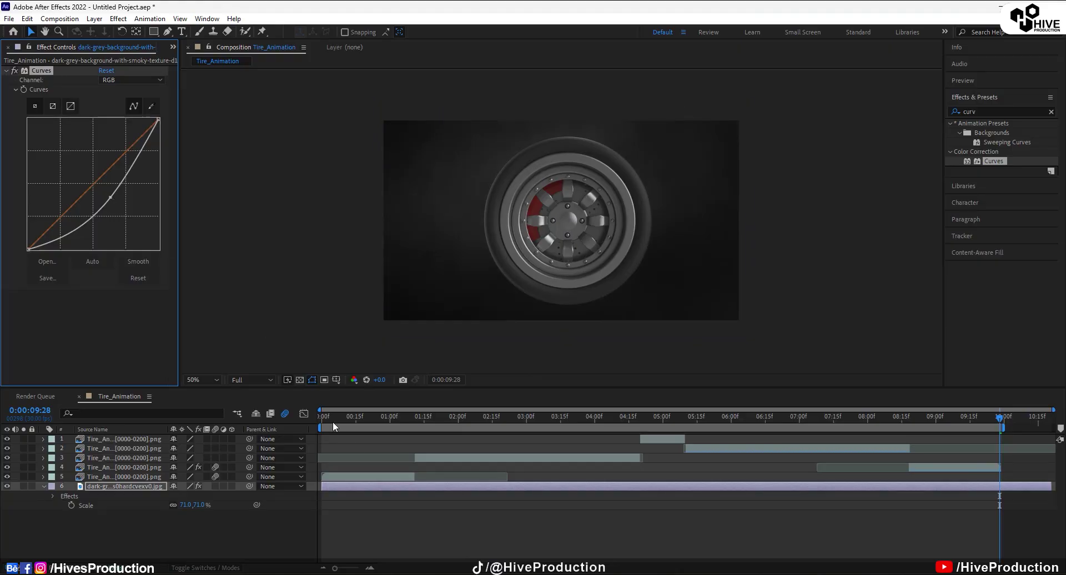